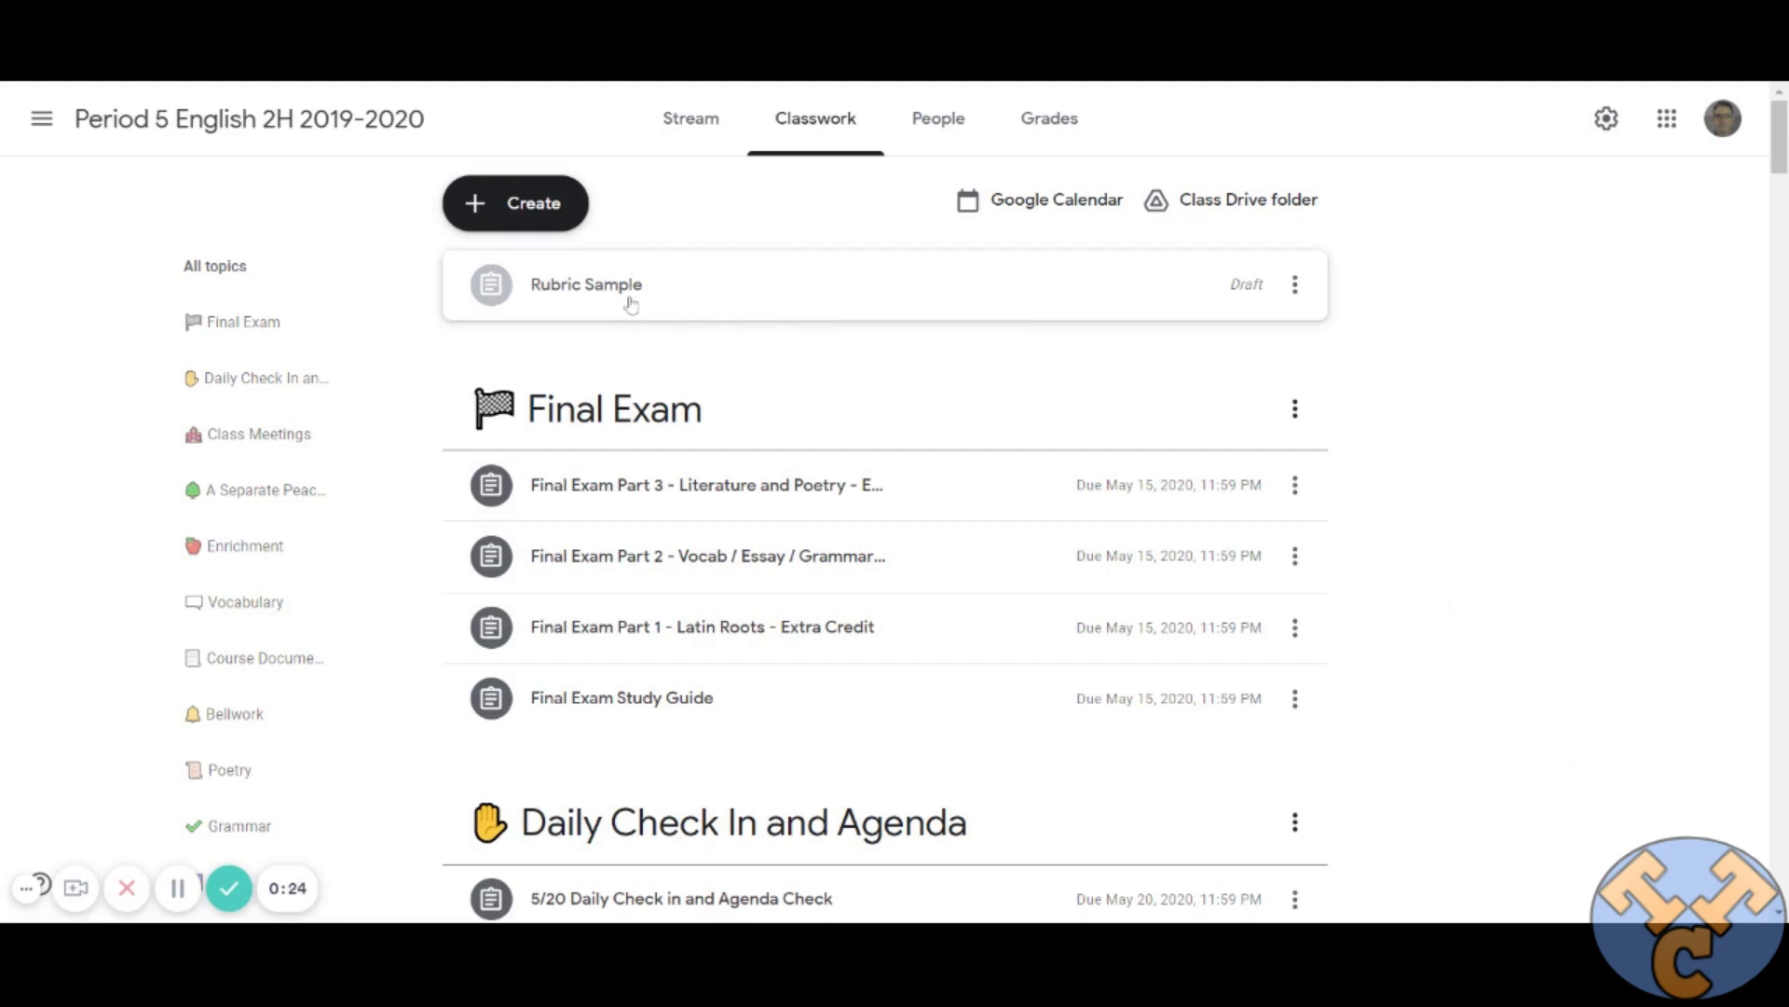
Open the Rubric Sample draft assignment for editing.
left_click(851, 289)
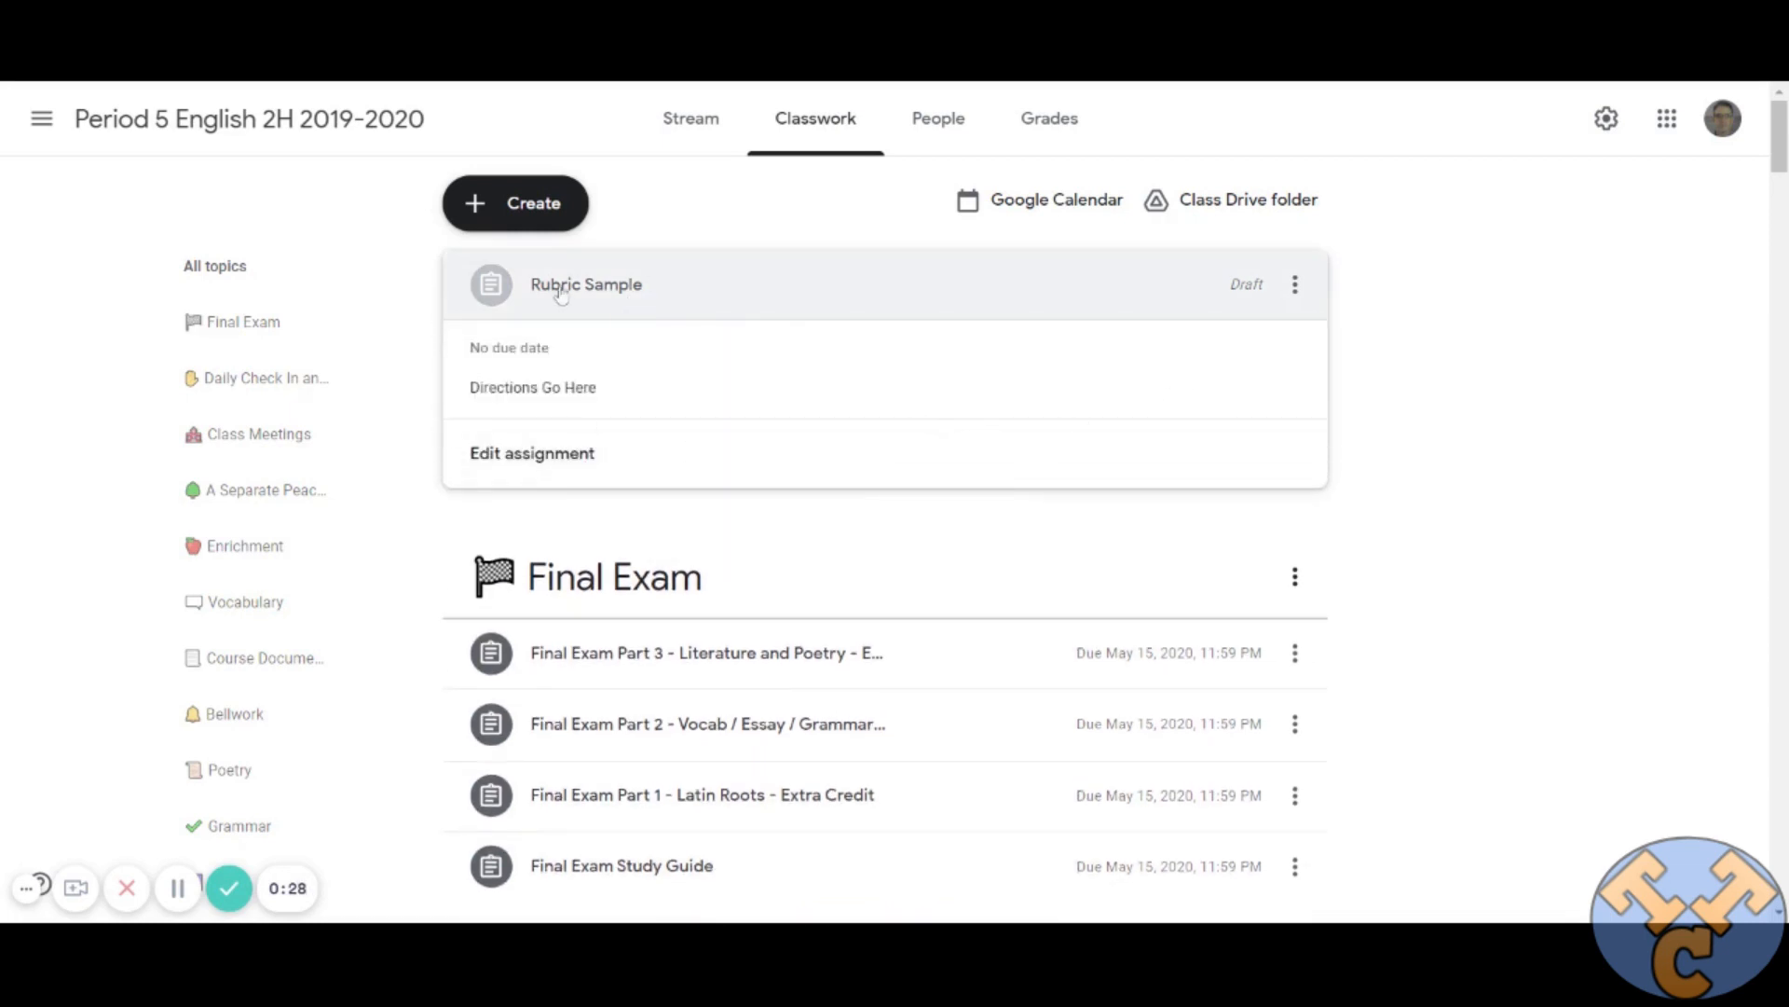
left_click(568, 456)
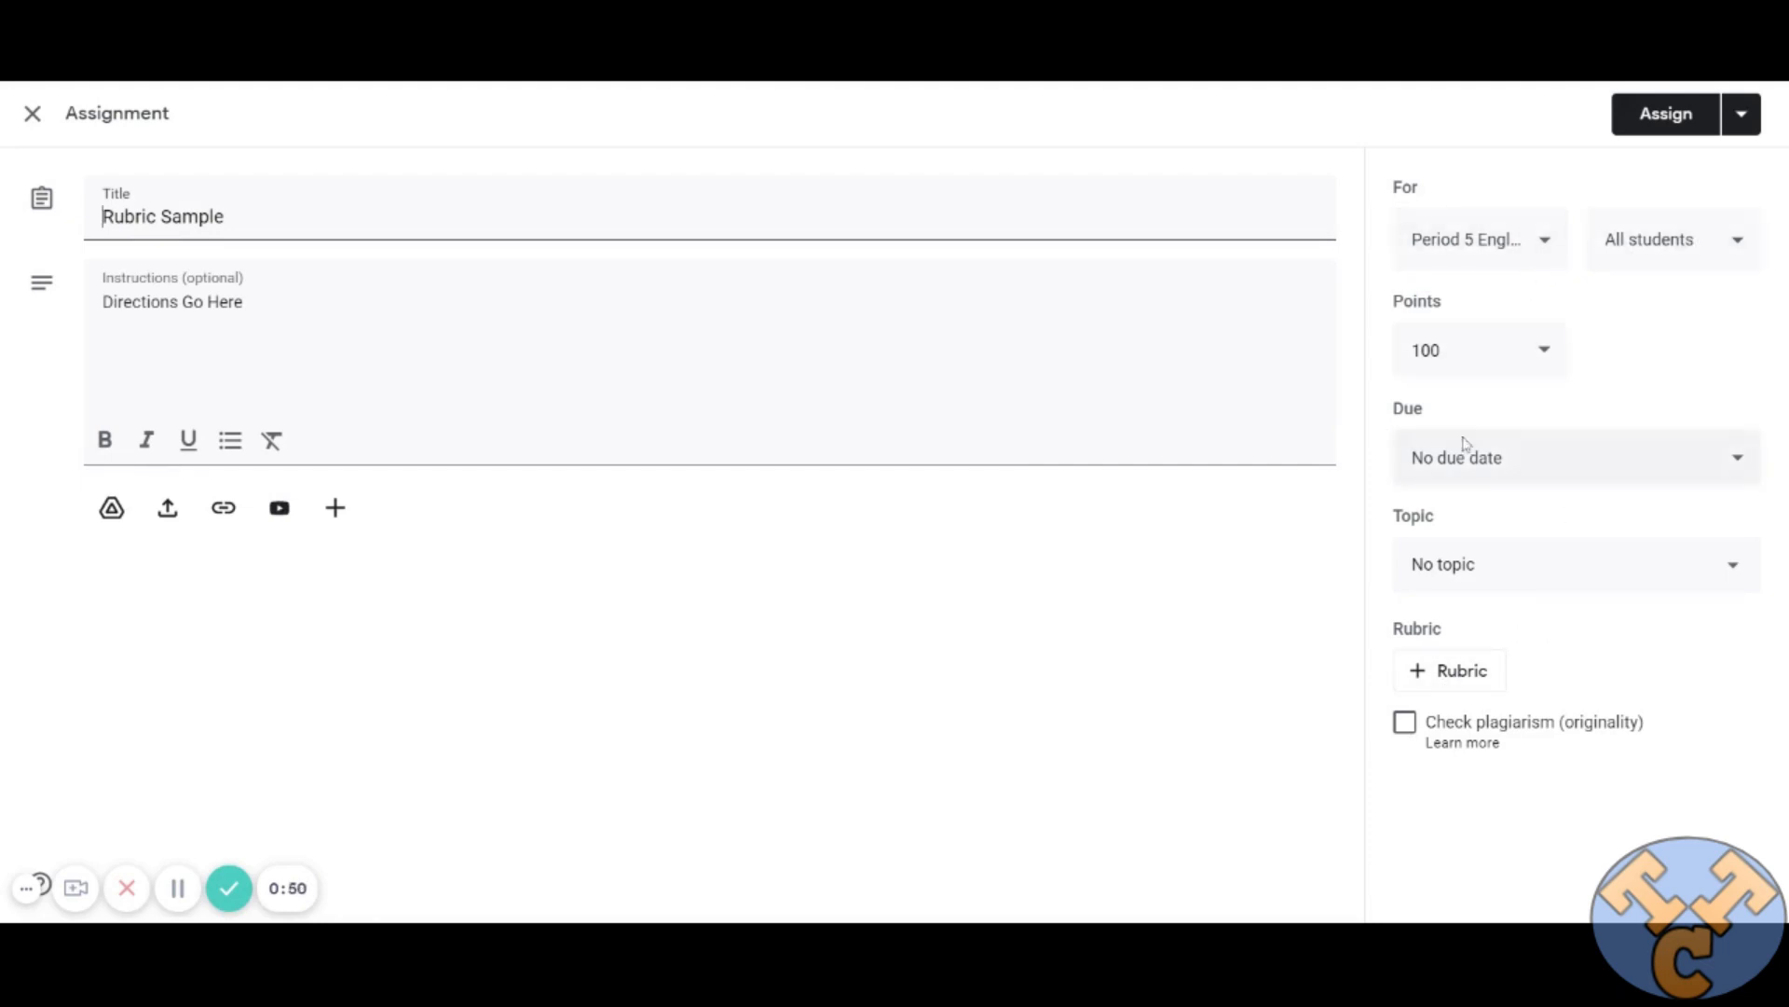
Choose to reuse an existing rubric for the assignment and look through the classes whose rubrics are available.
left_click(1472, 677)
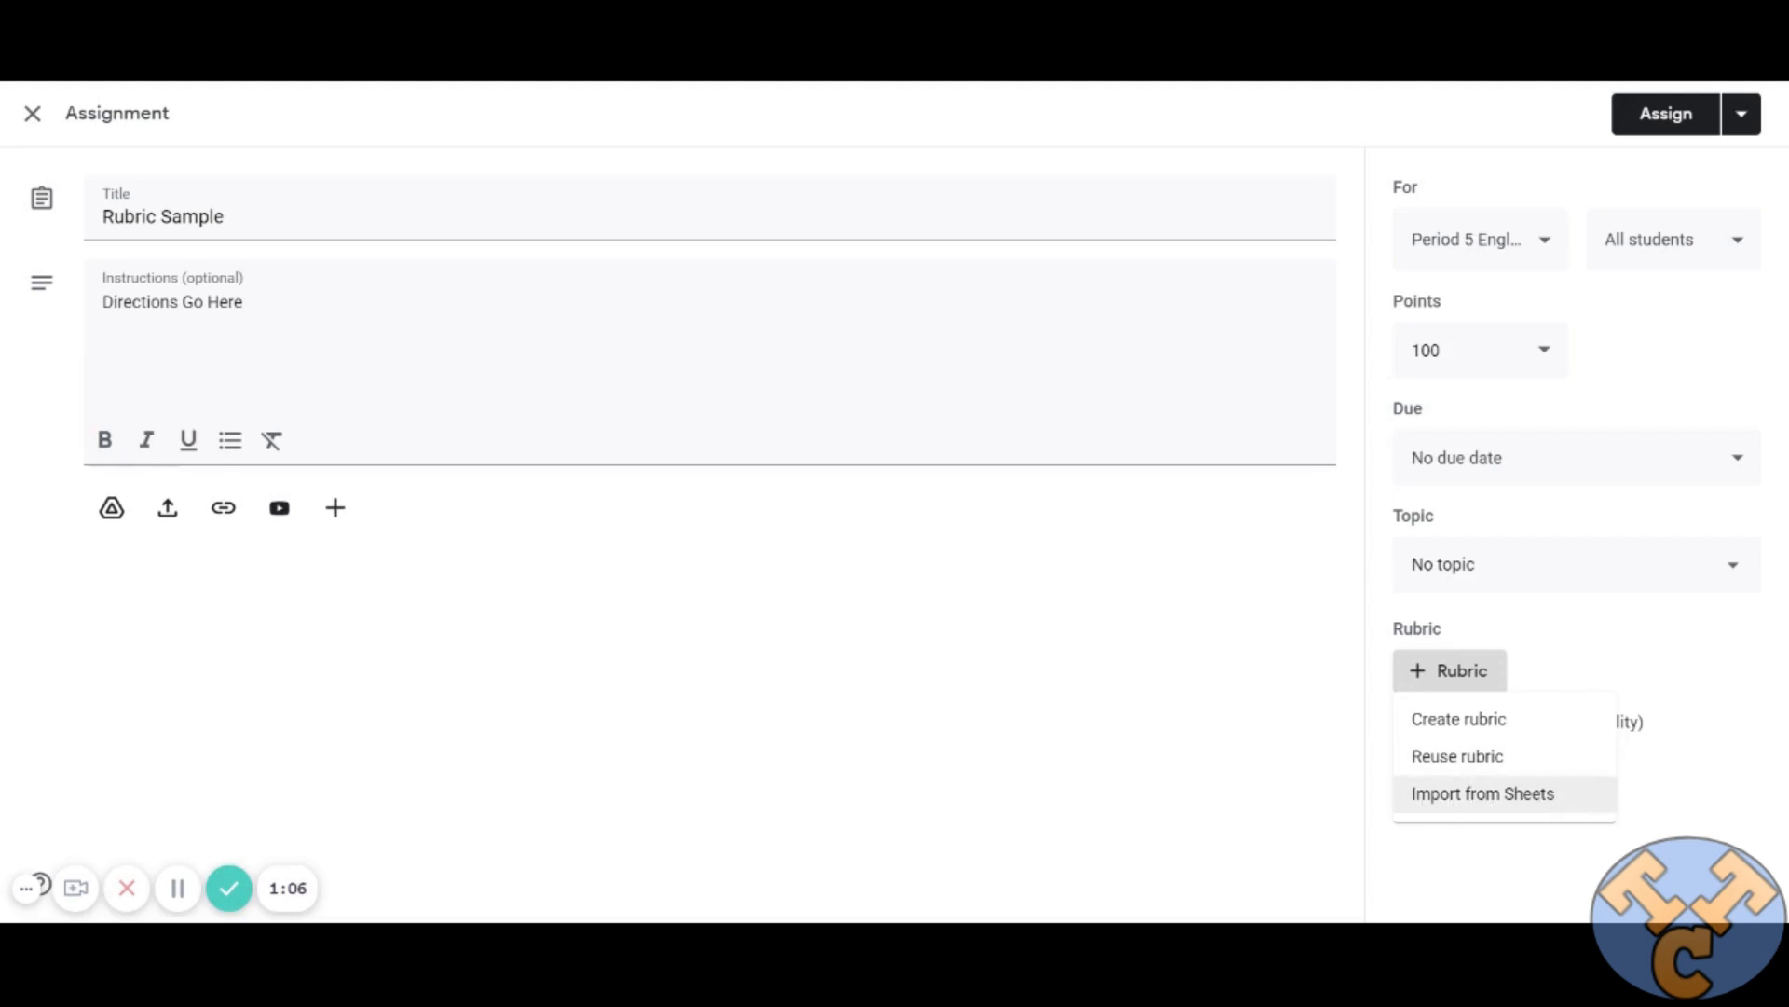
left_click(1500, 762)
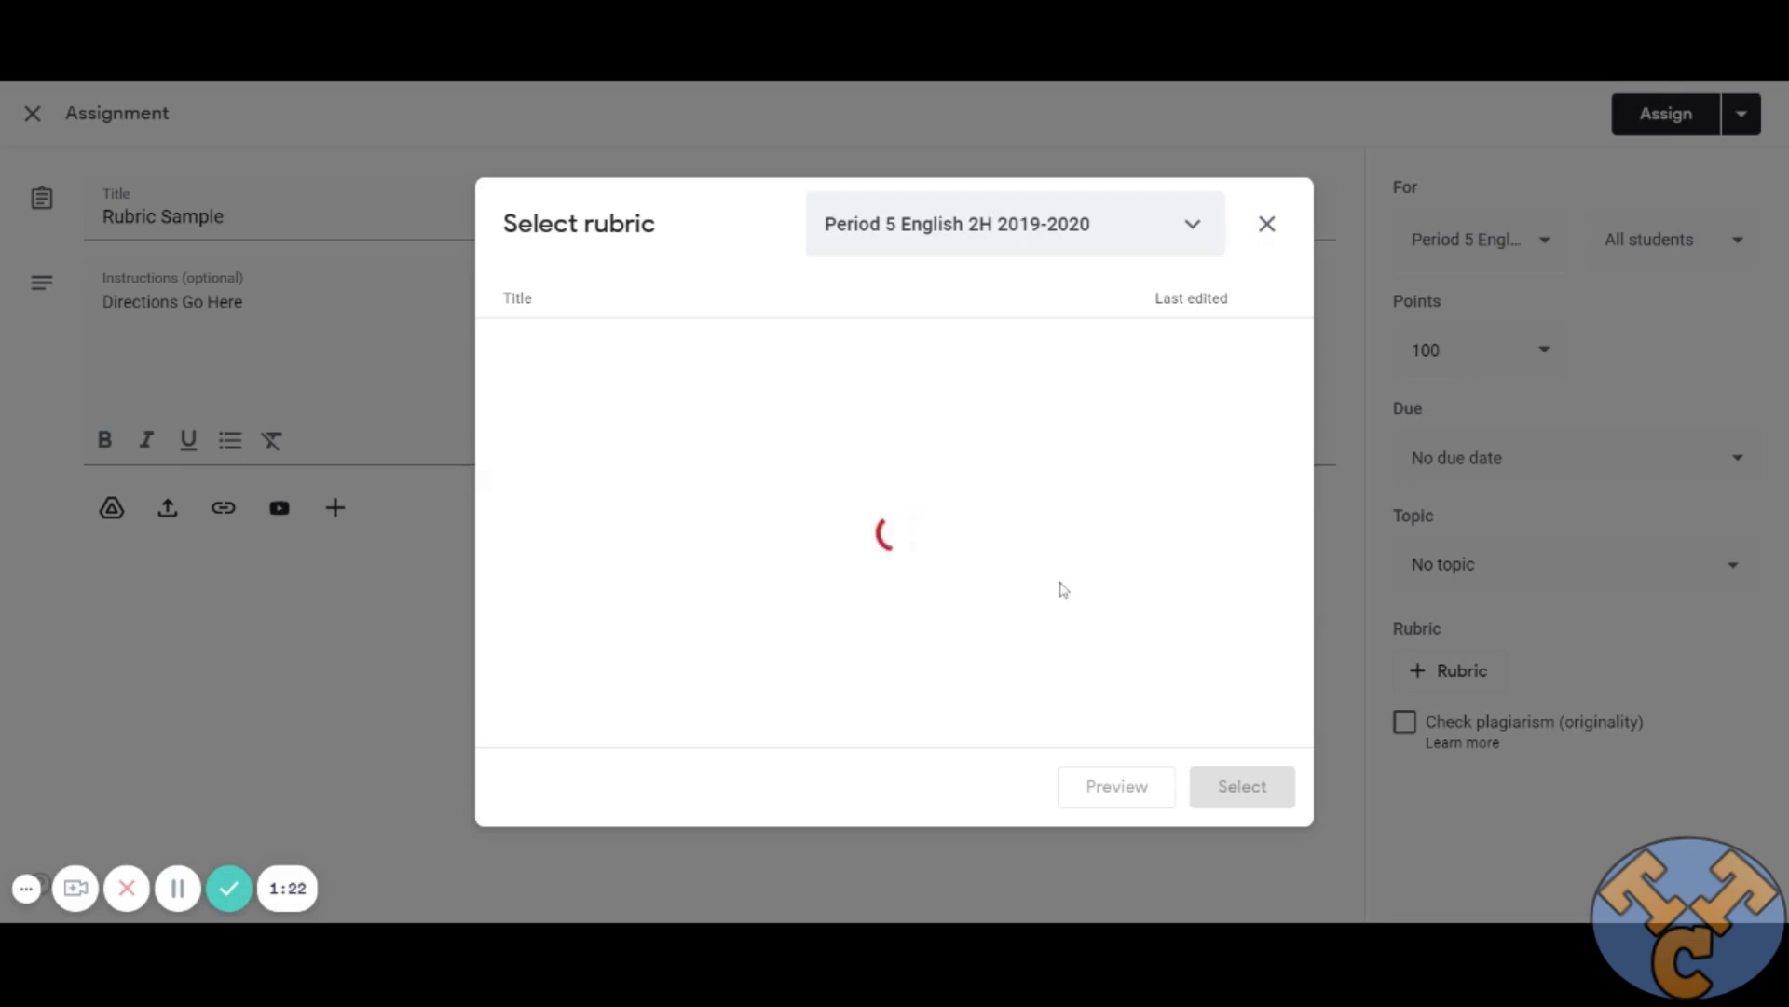
left_click(1192, 226)
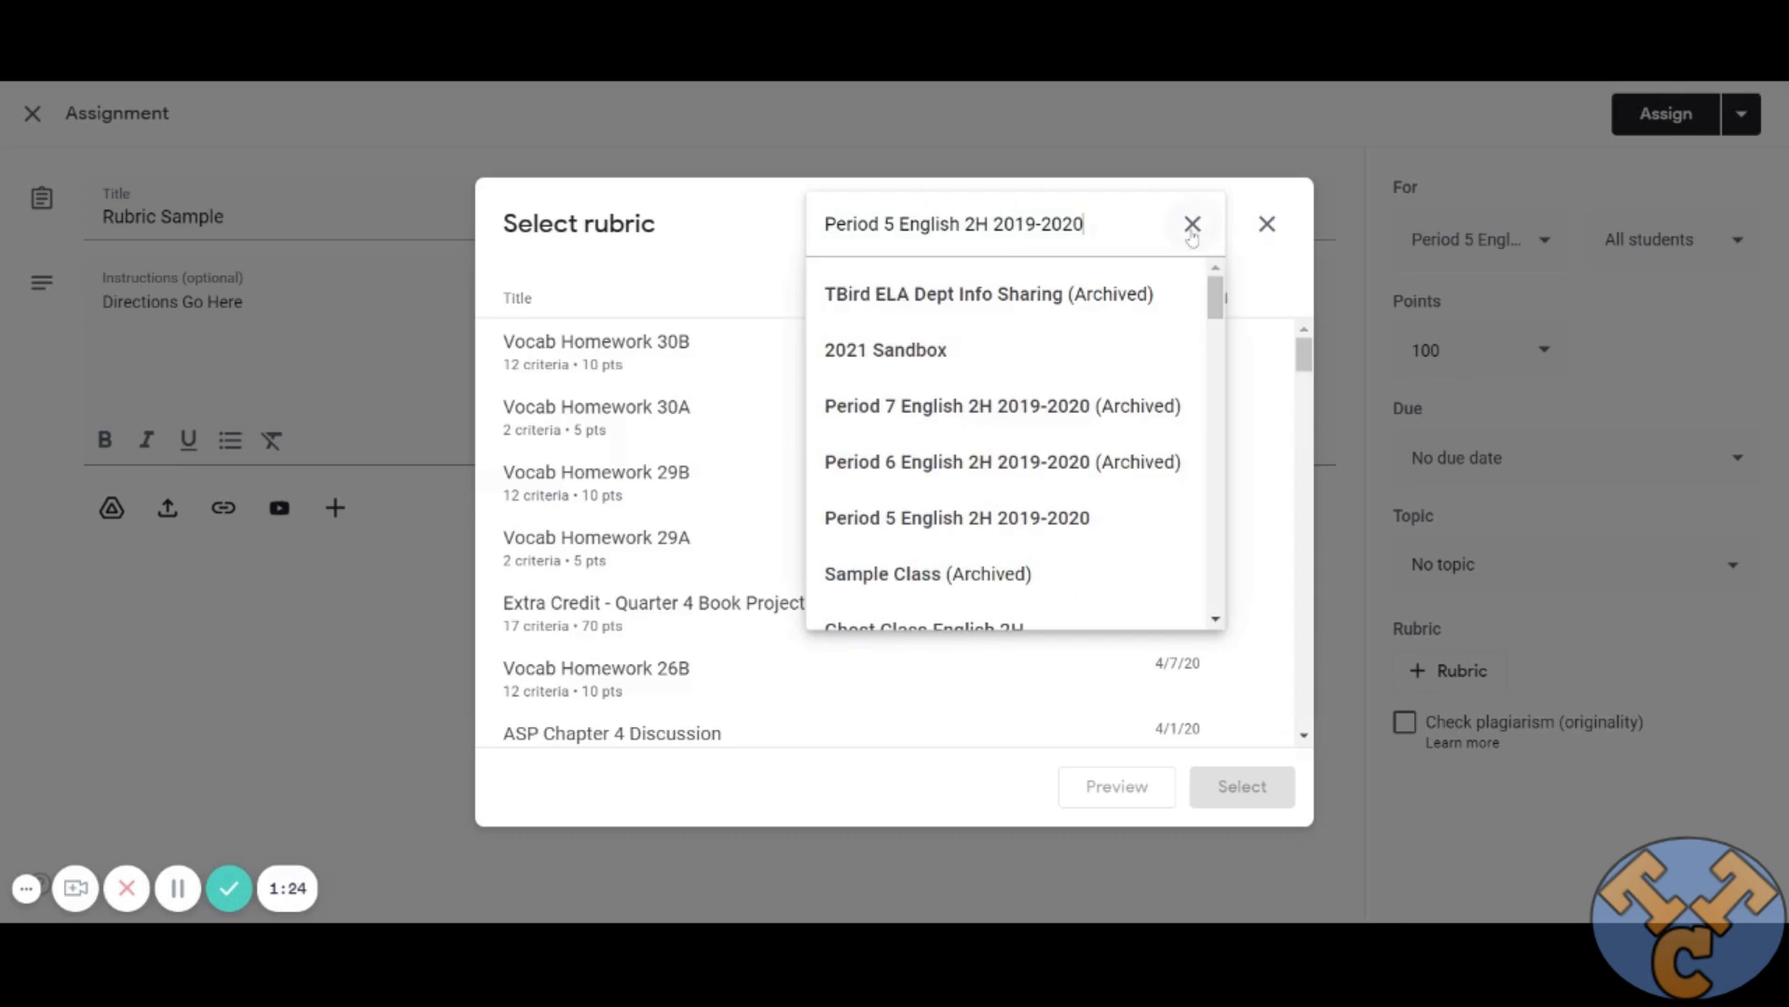
scroll(1088, 518, "down", 5)
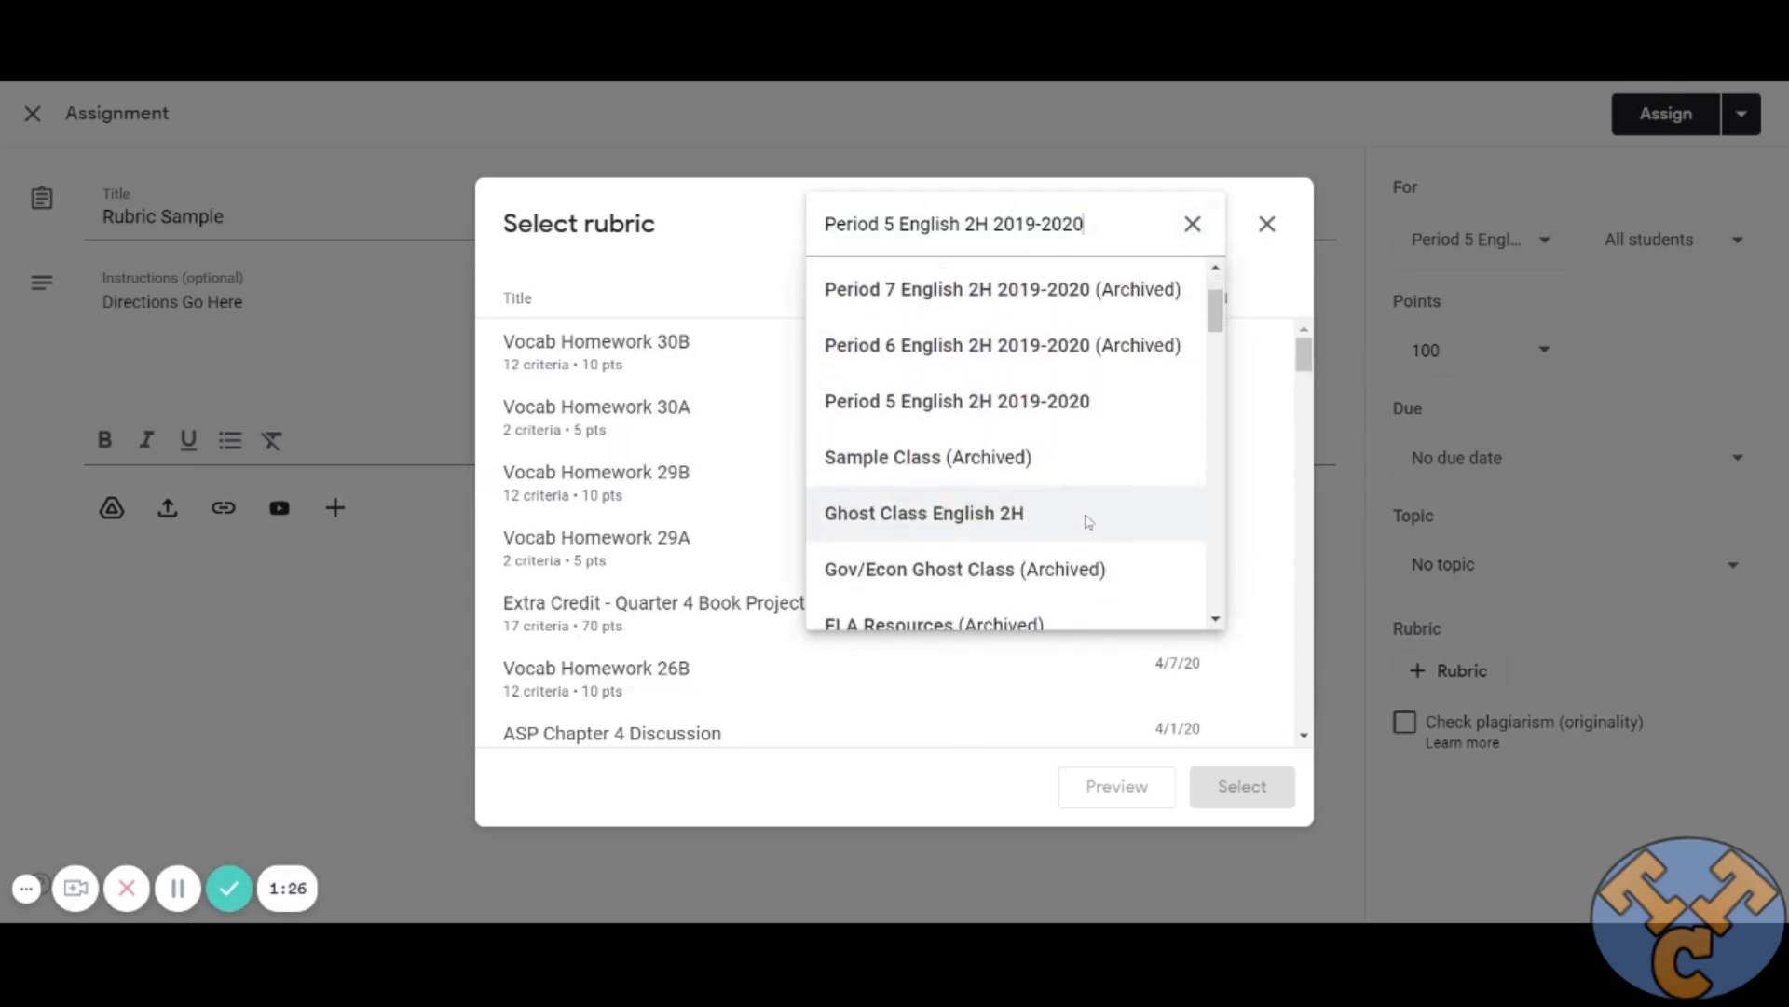
scroll(1088, 520, "up", 3)
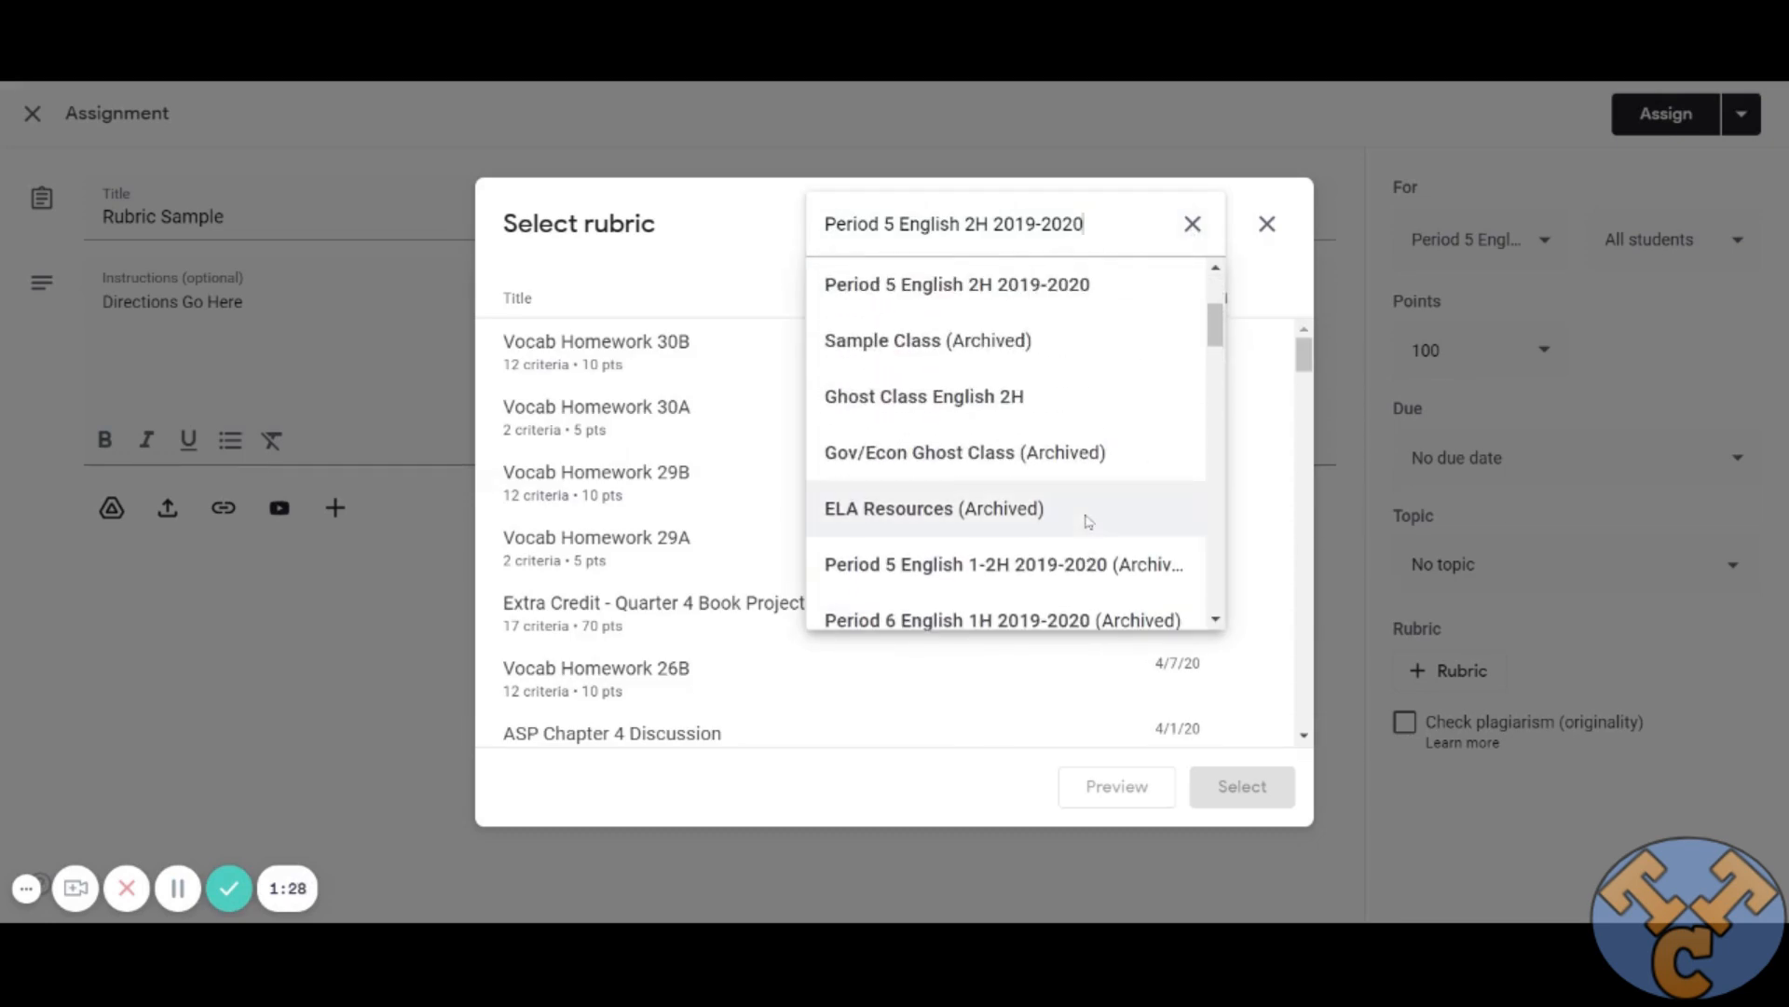
scroll(1089, 521, "up", 3)
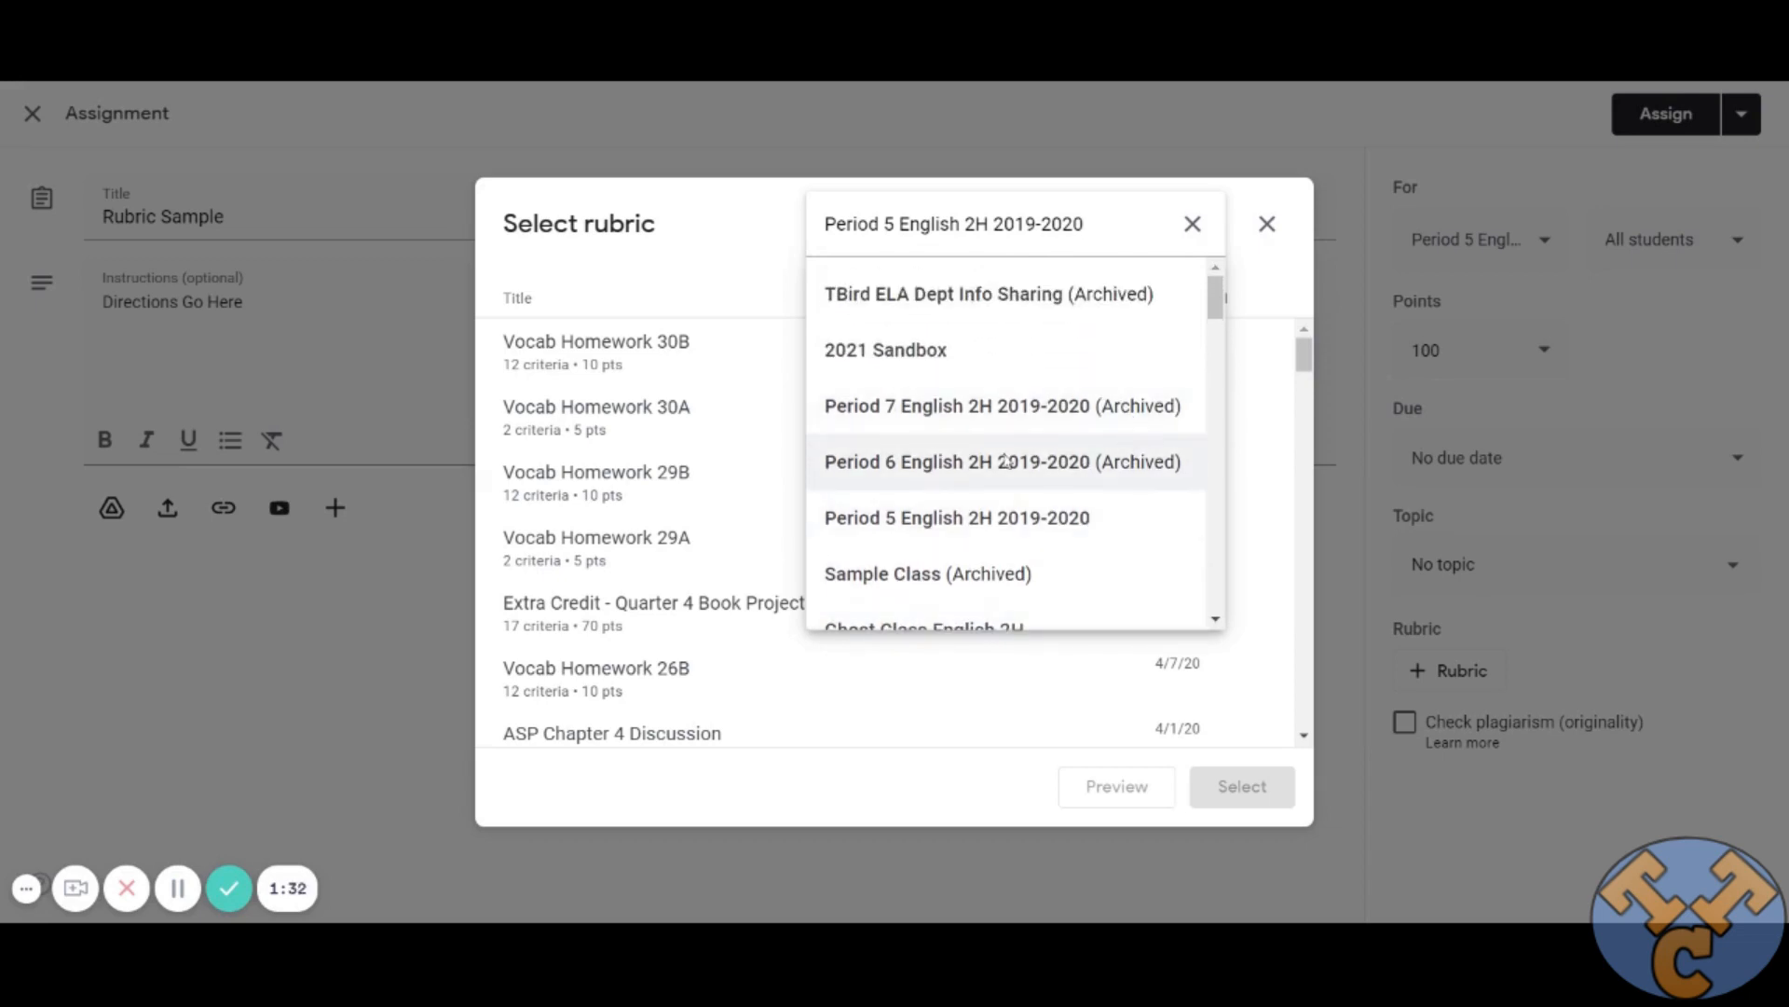
left_click(759, 268)
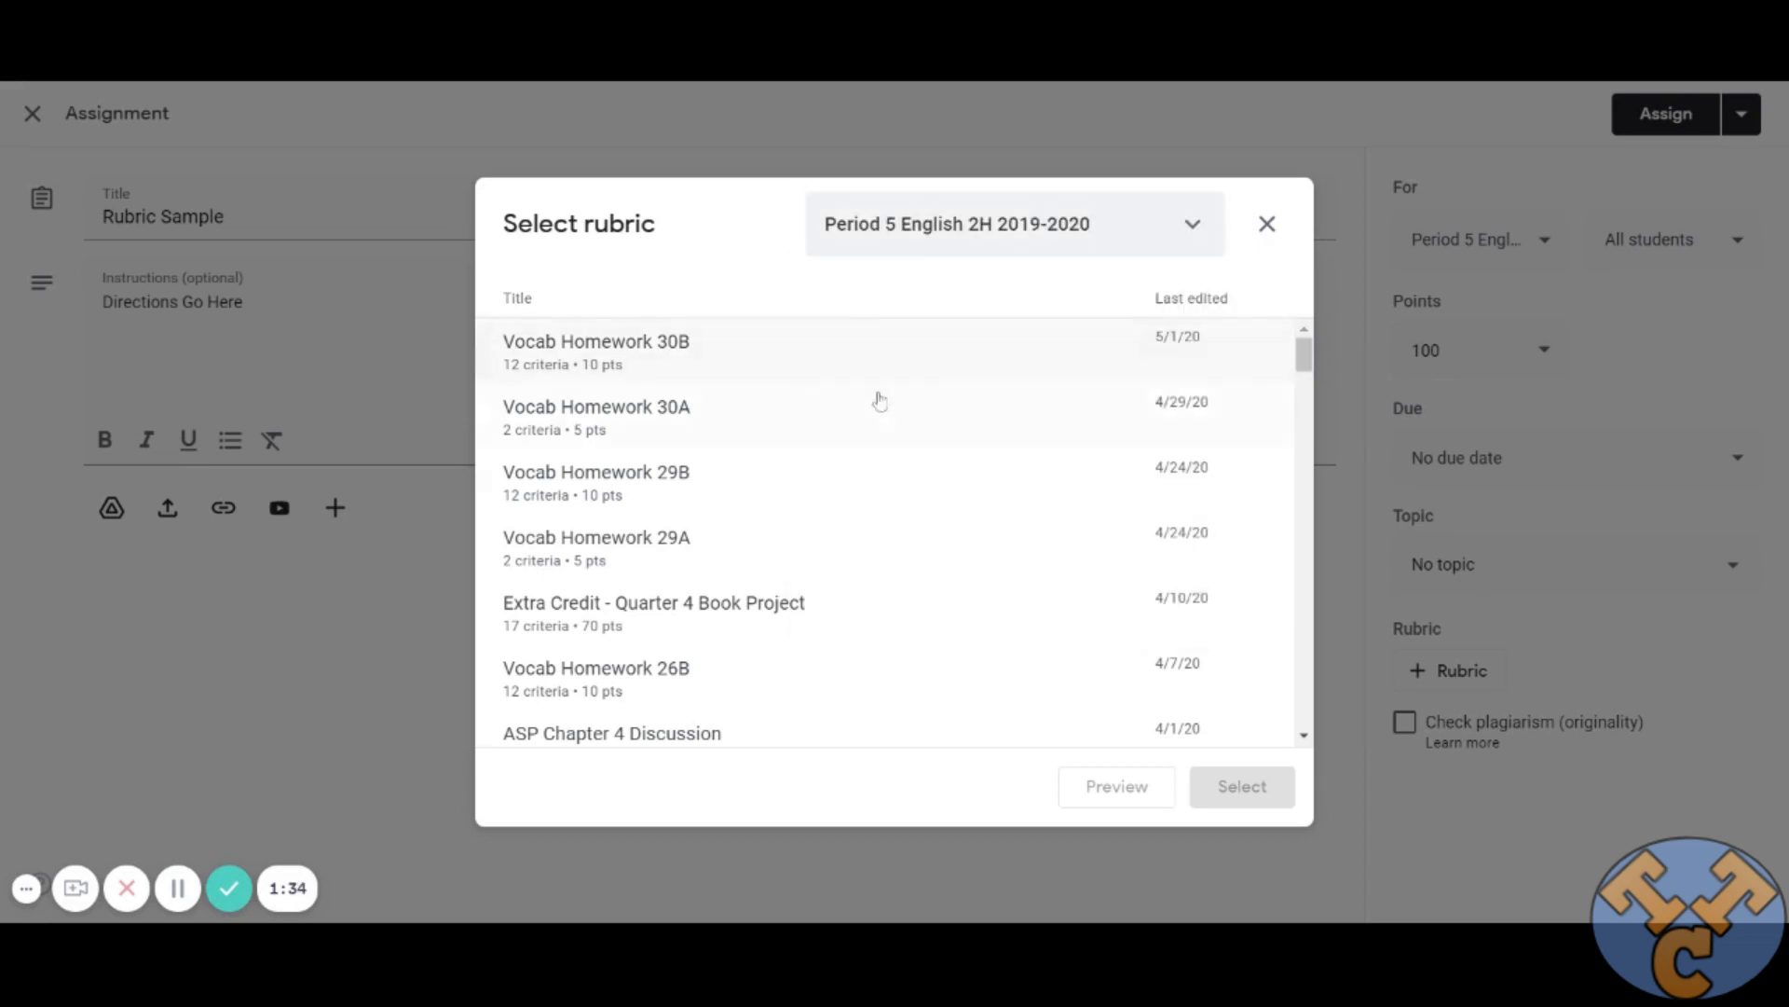
Browse the reusable rubrics of the Period 5 English 2H 2019-2020 class.
scroll(885, 426, "down", 1)
scroll(885, 426, "down", 5)
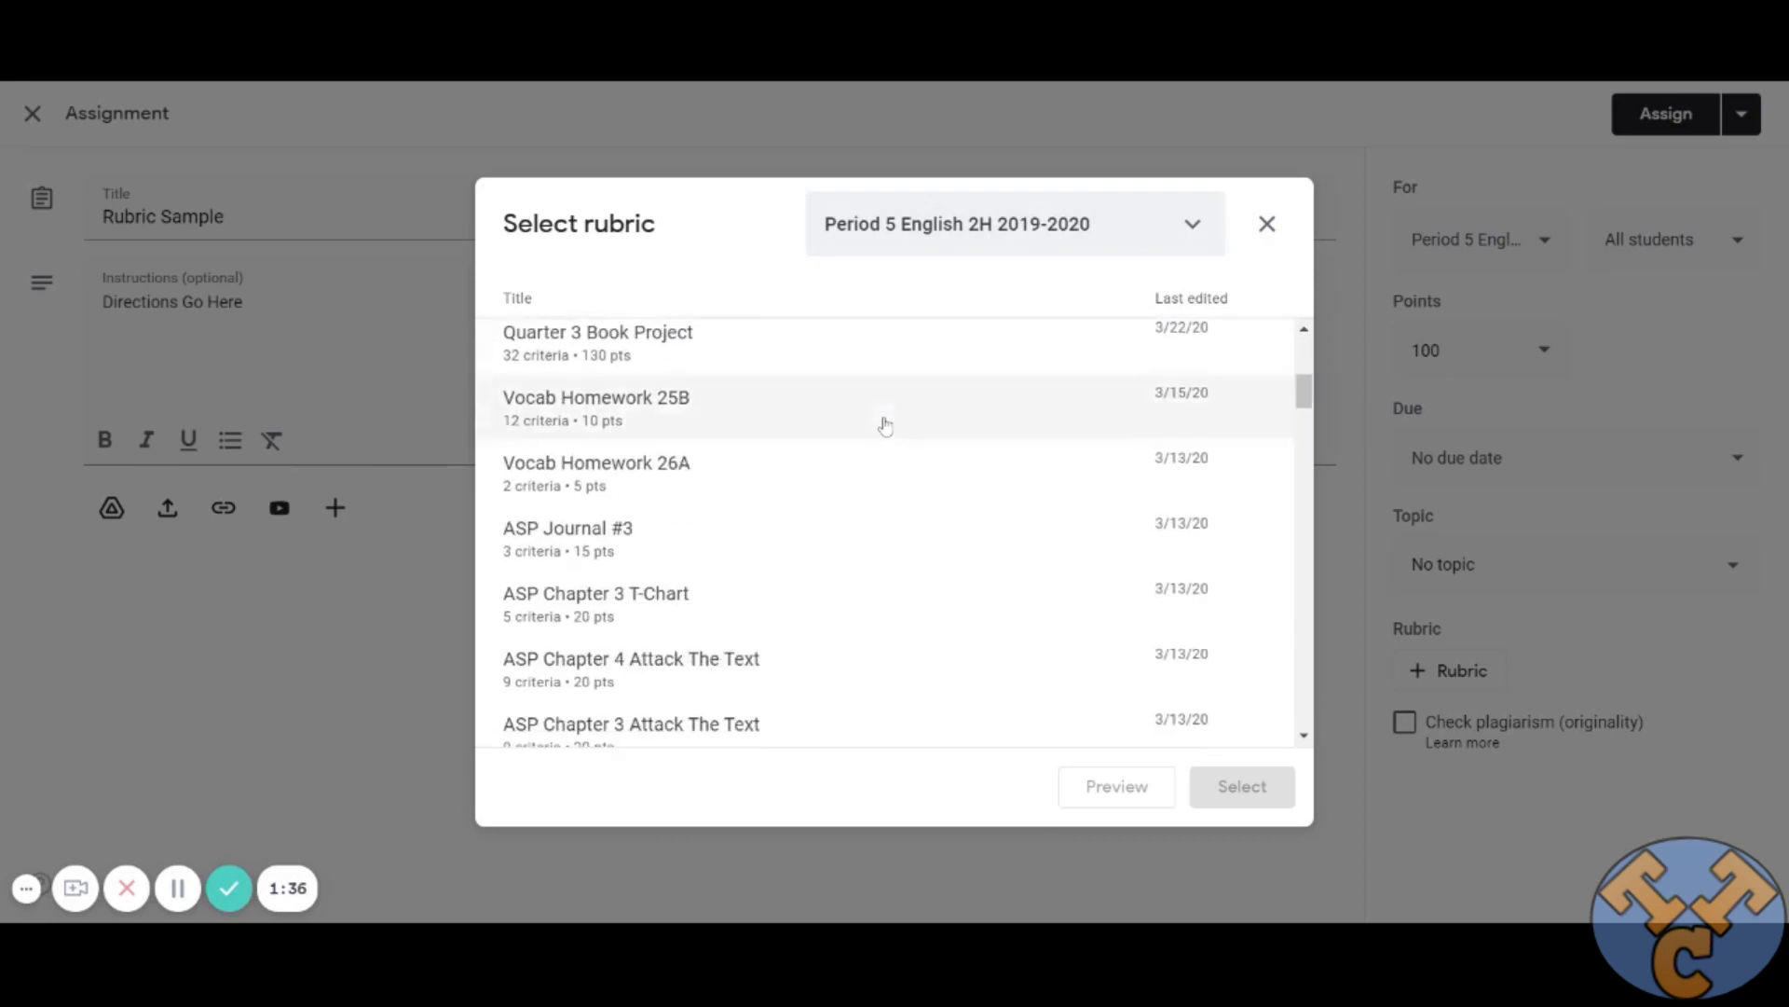
scroll(776, 428, "down", 4)
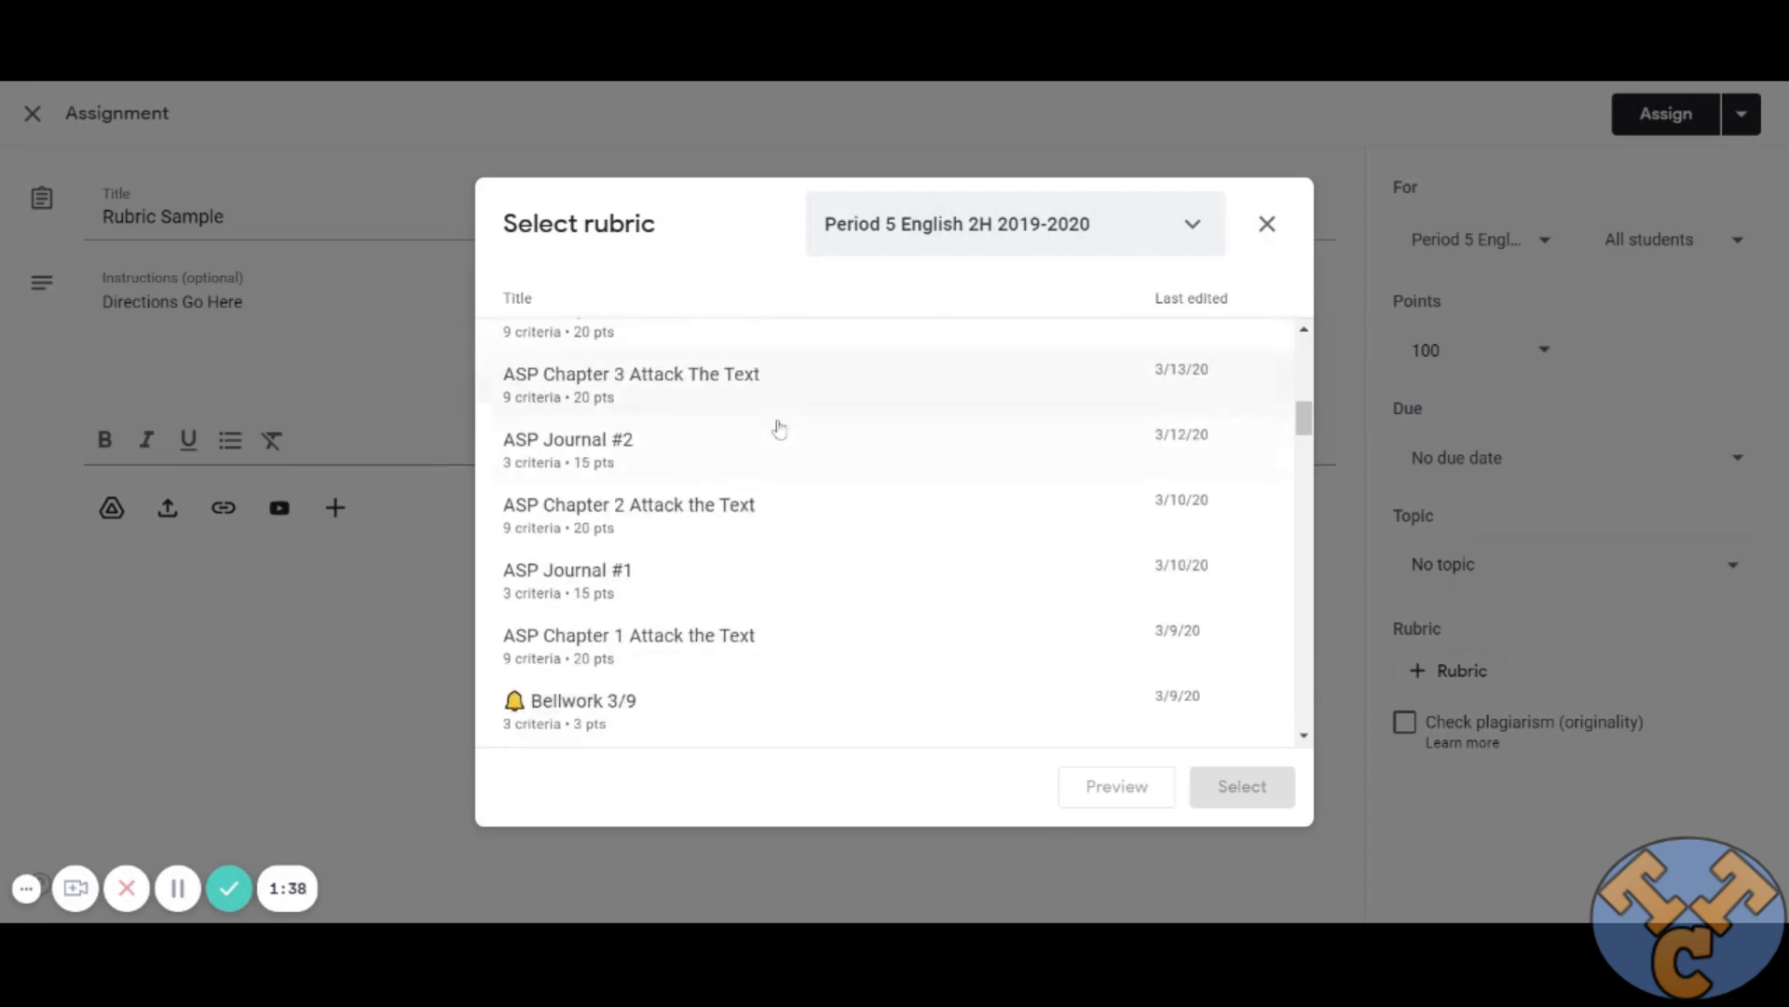
scroll(839, 457, "up", 2)
scroll(840, 459, "up", 5)
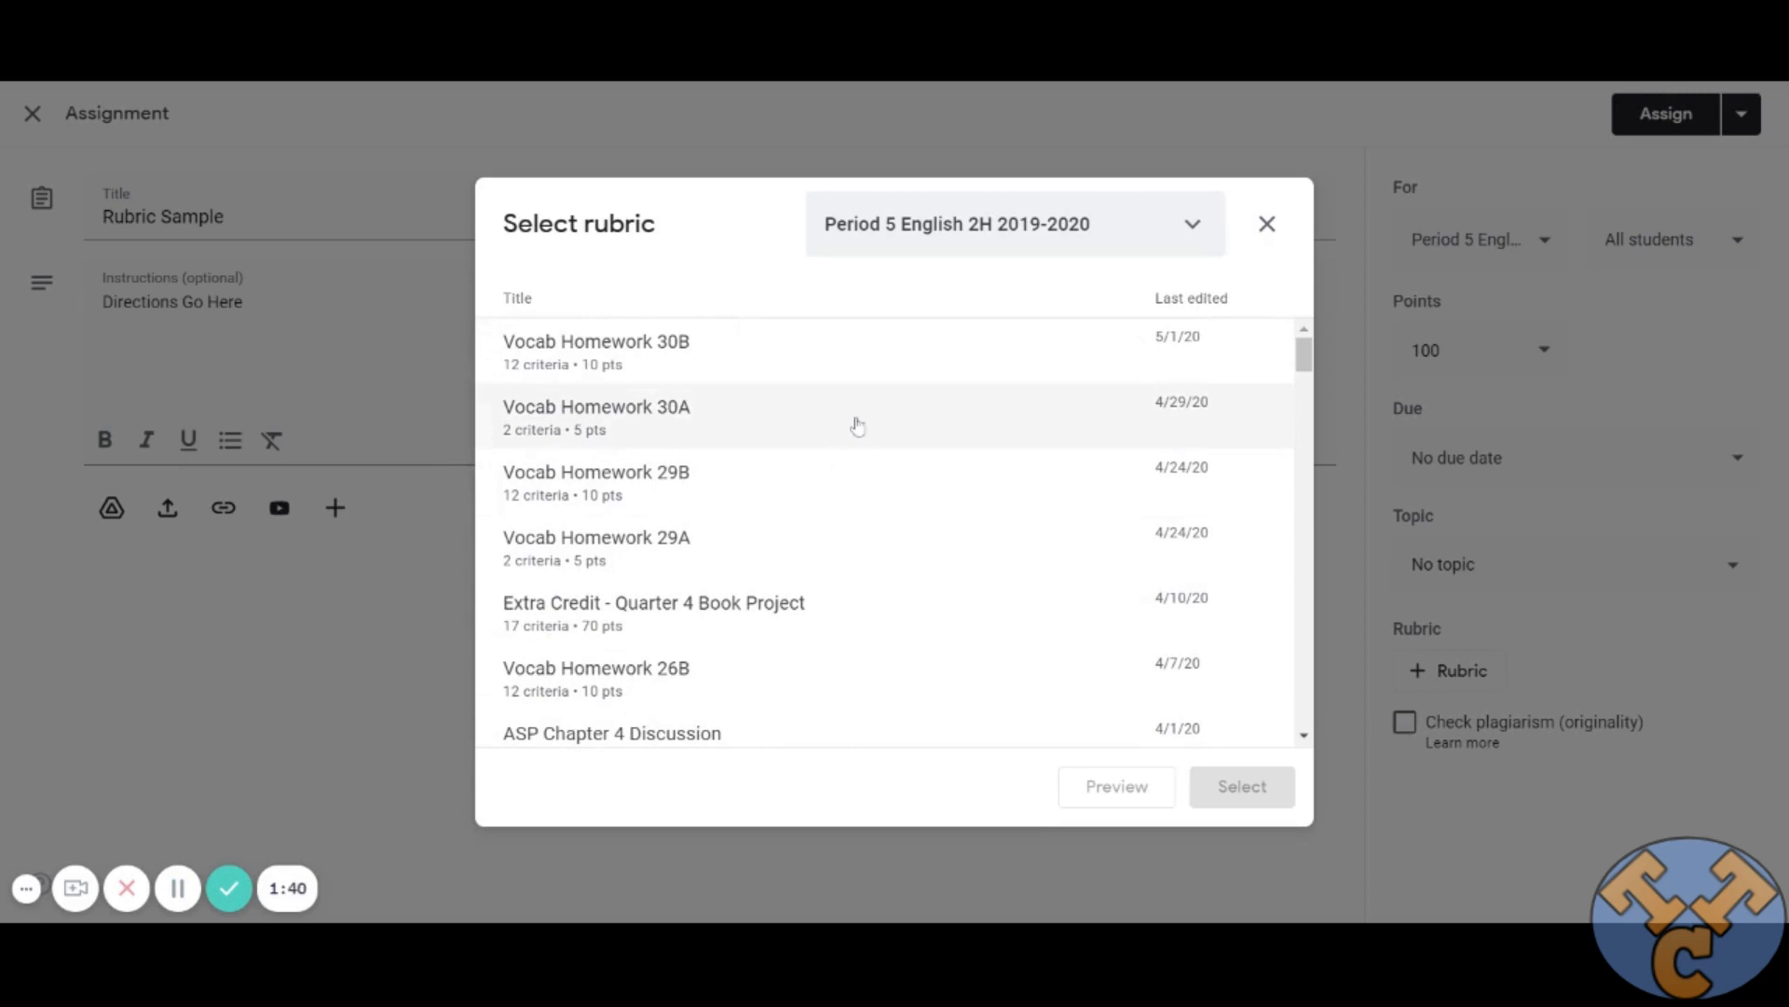
scroll(868, 436, "down", 12)
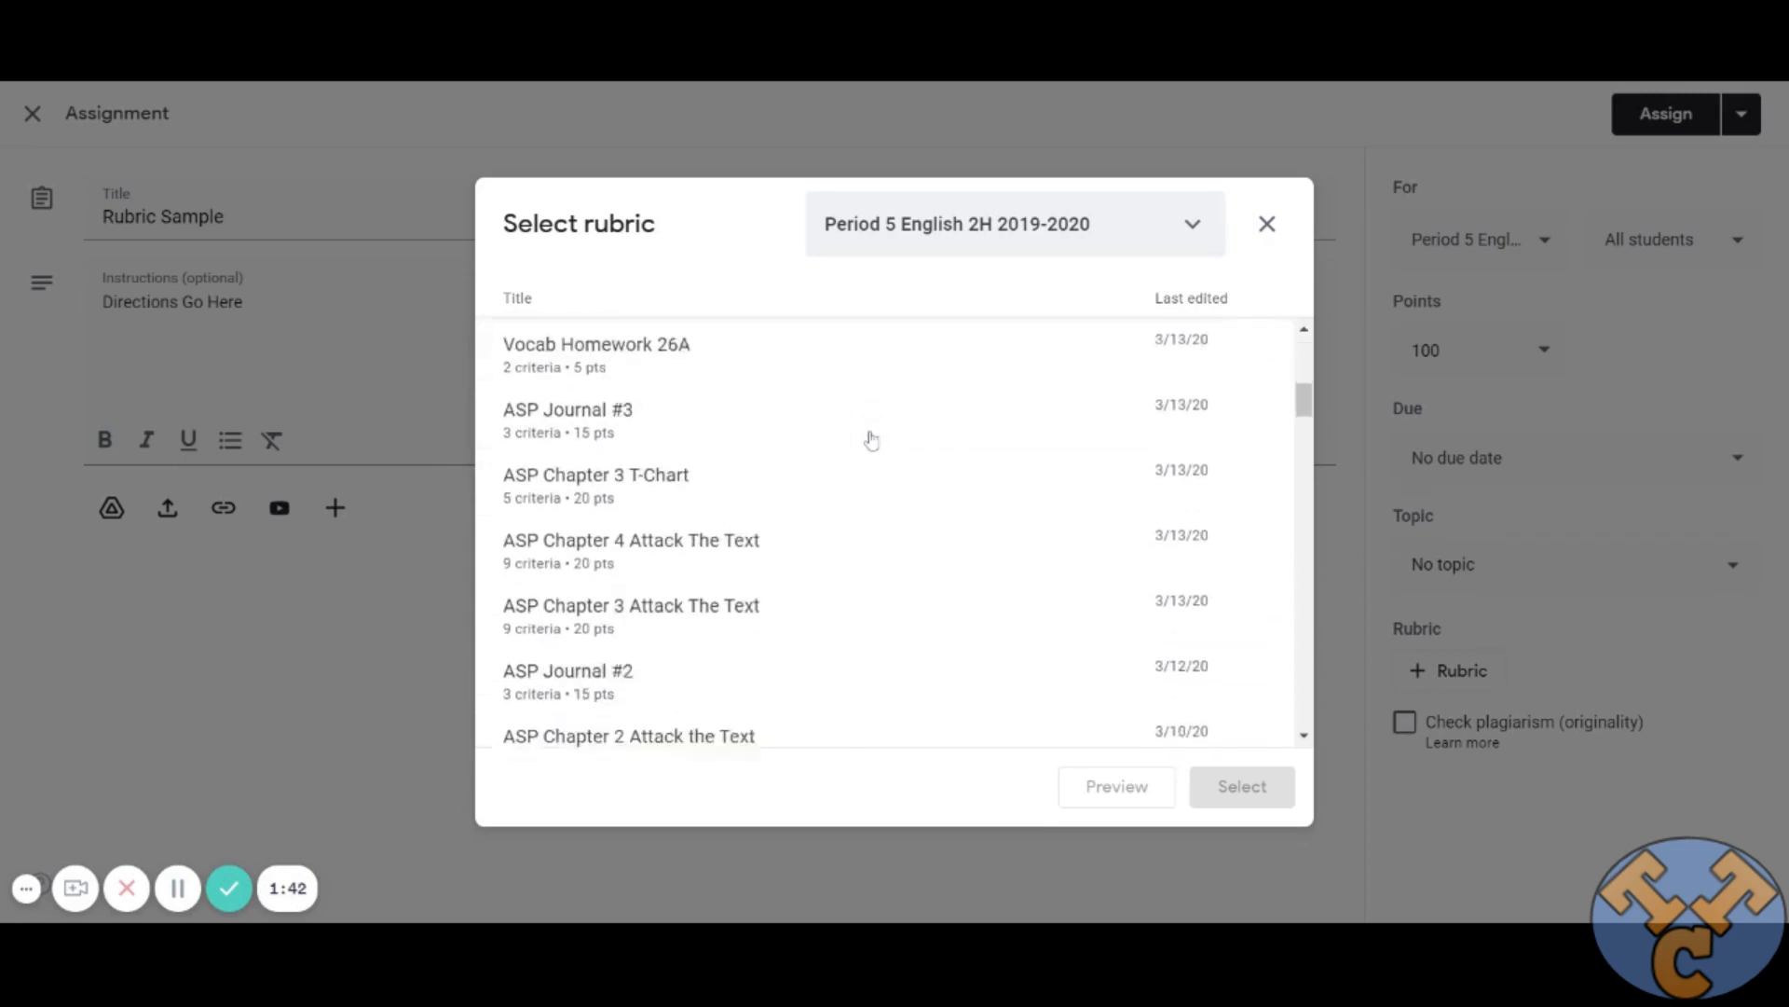
scroll(871, 439, "down", 5)
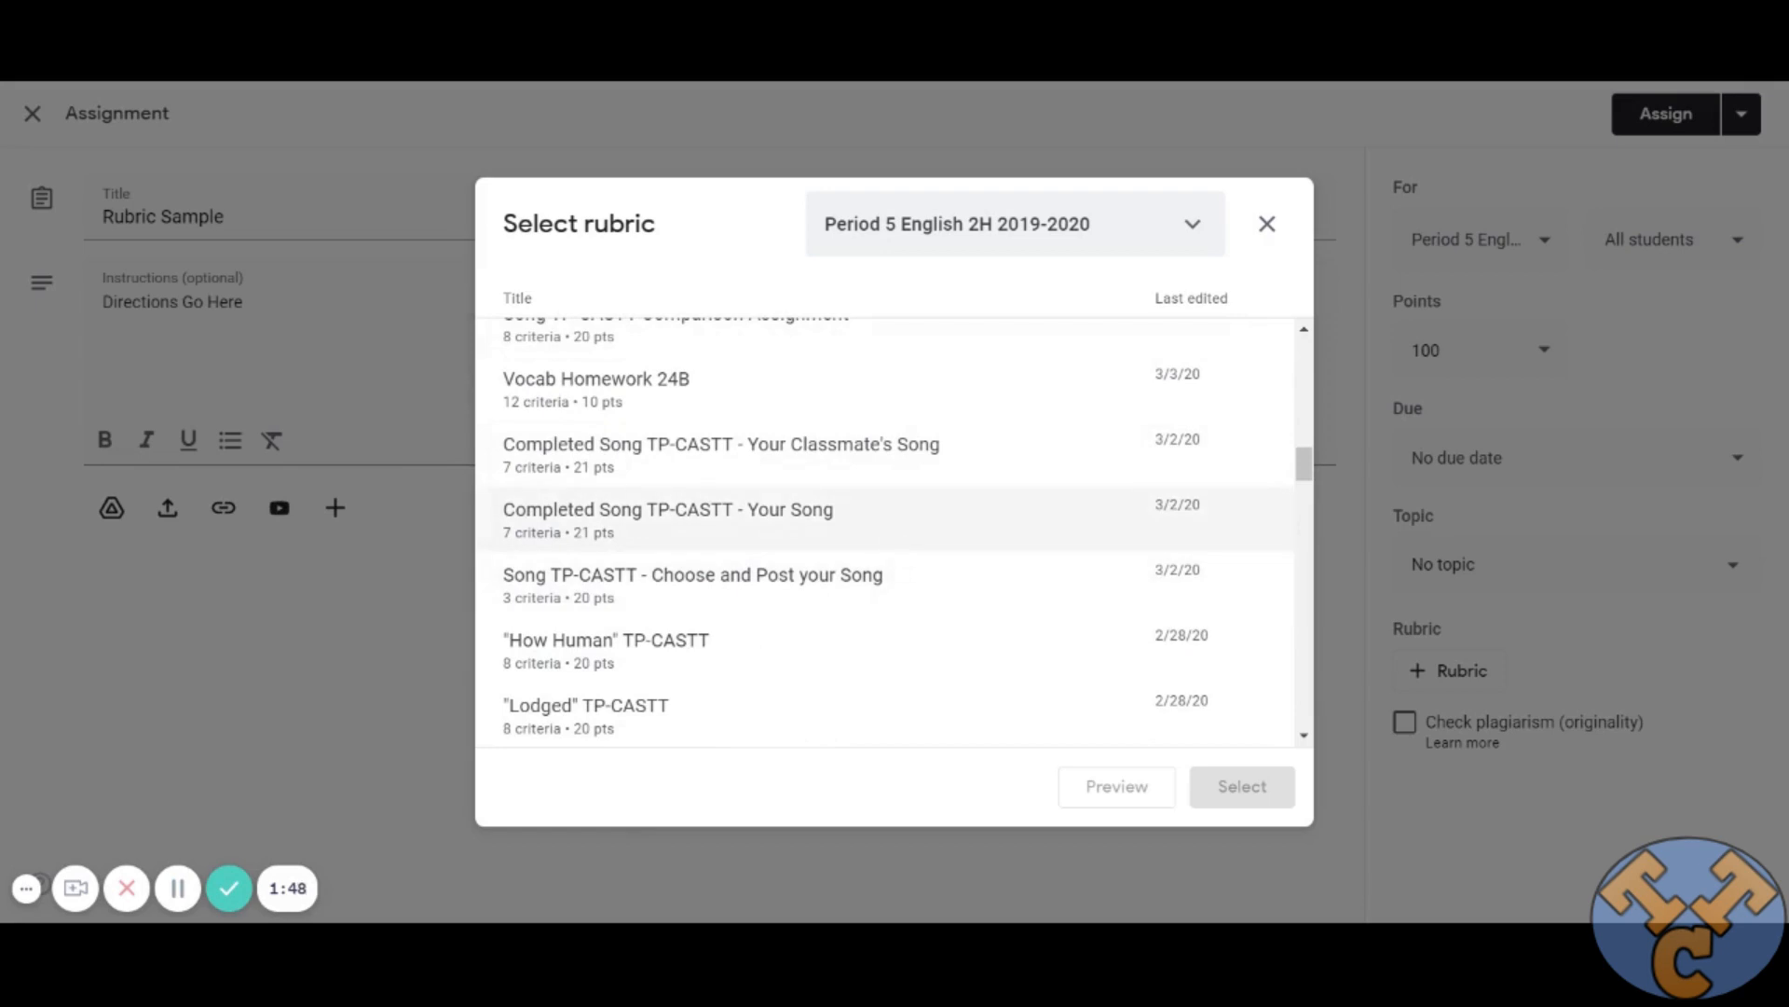
Search the rubric titles on the page for "vocab" and close the rubric selection without choosing one.
type("voca")
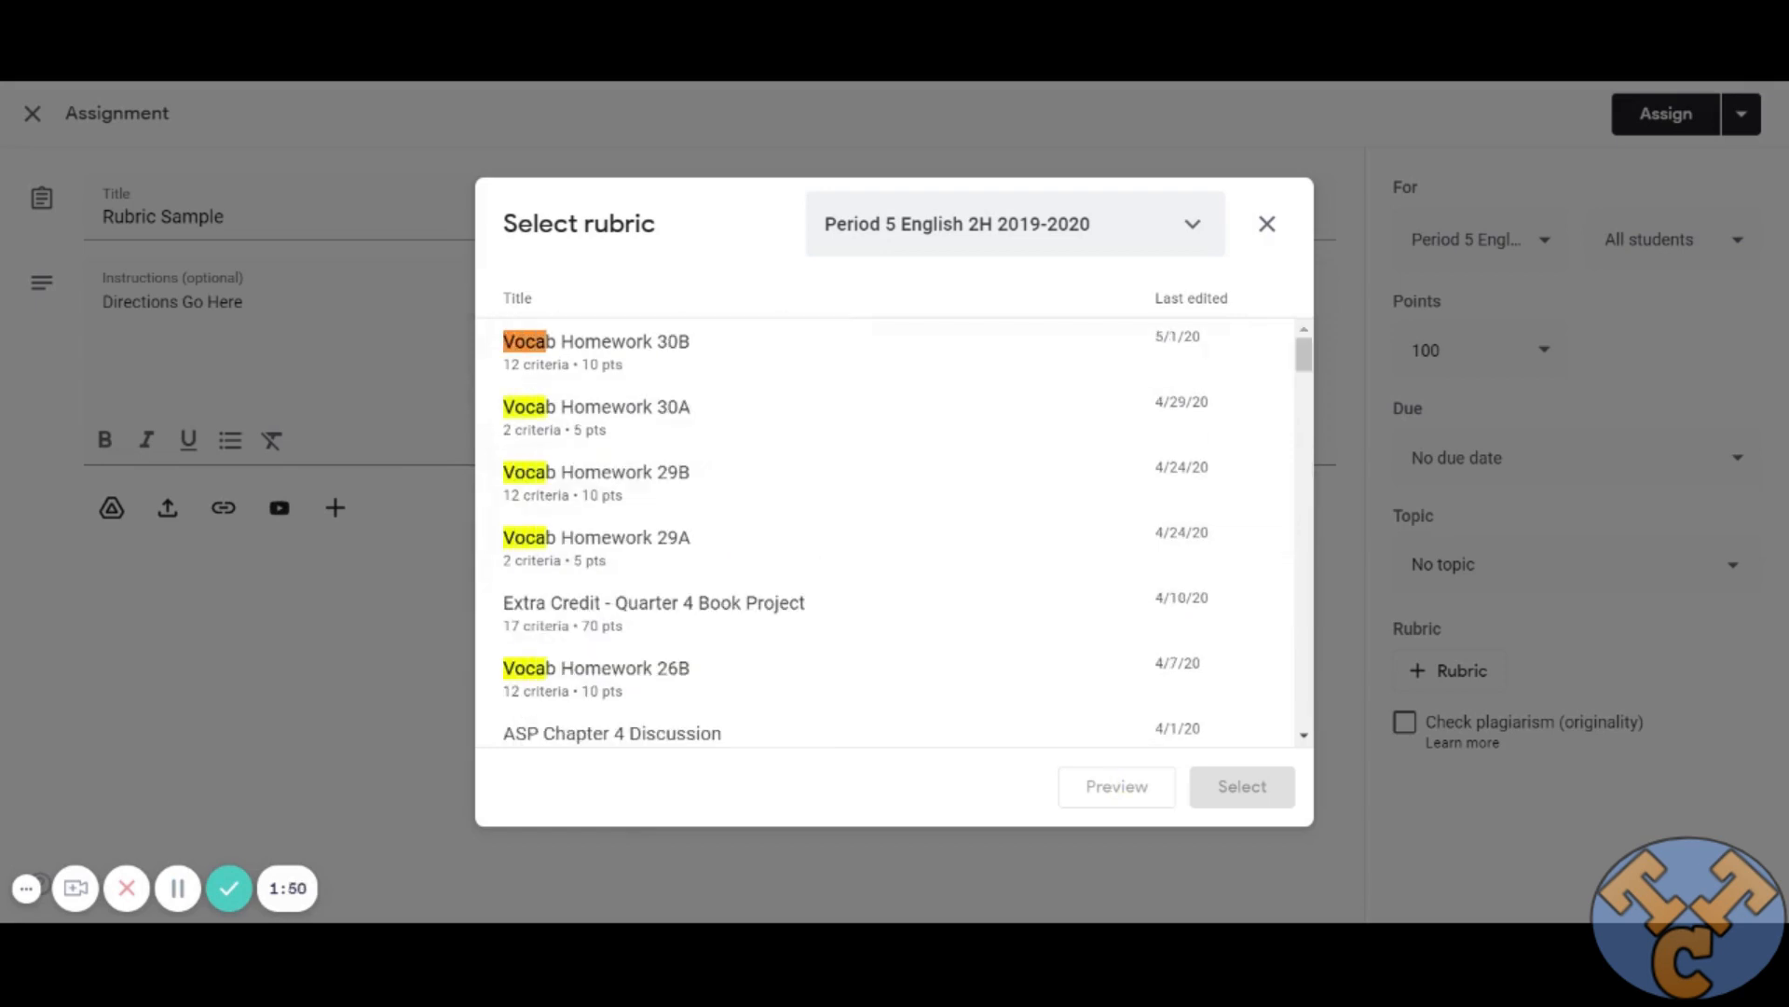
type("b")
key("Escape")
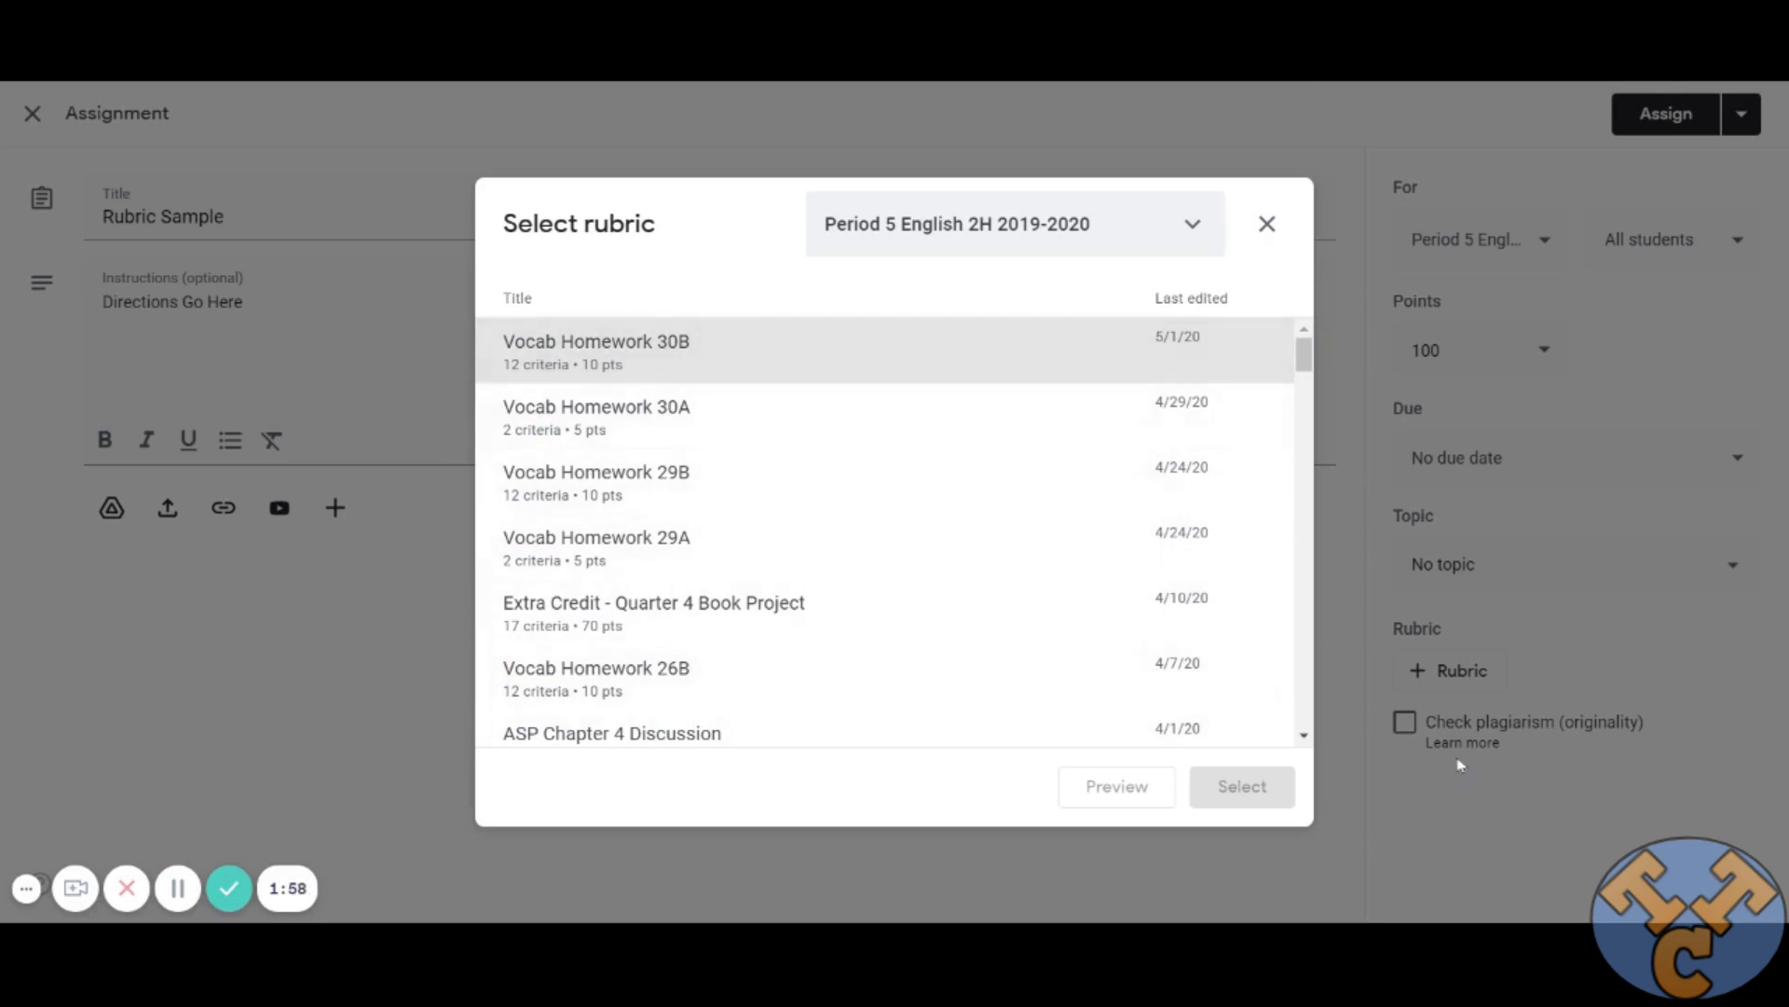
left_click(1267, 227)
Create a new rubric for the assignment and title its first criterion "Ideas and Content".
left_click(1407, 670)
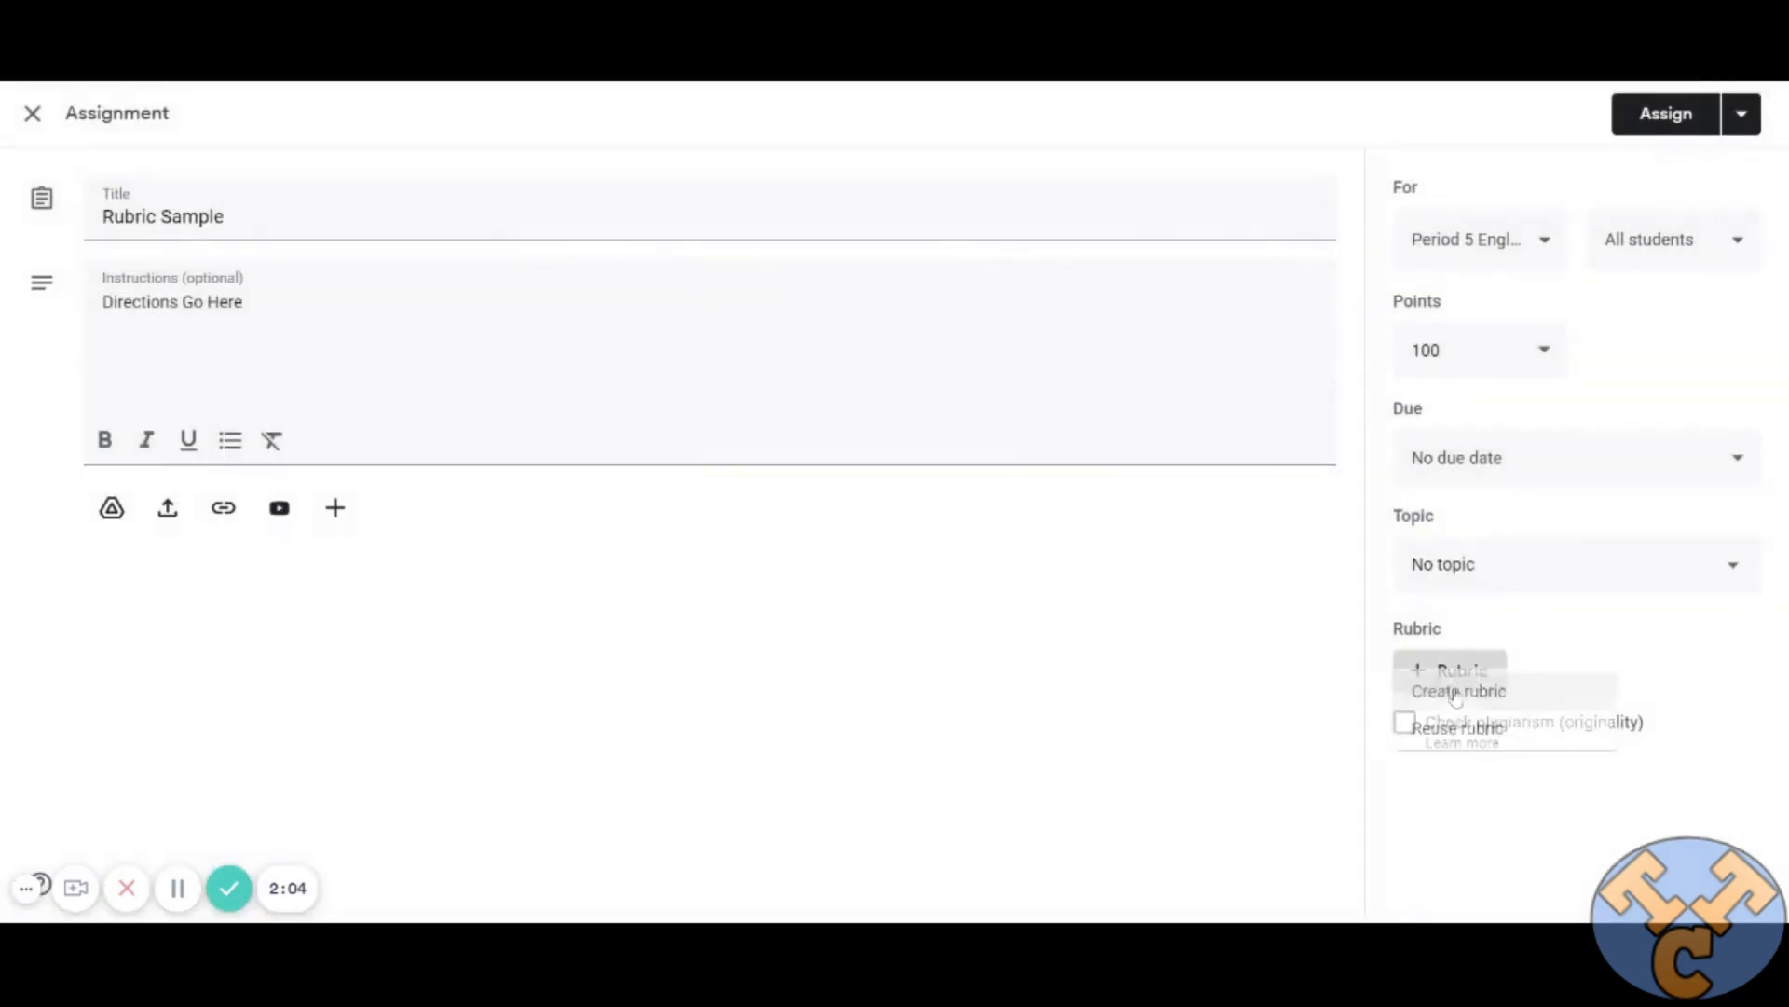
left_click(1410, 720)
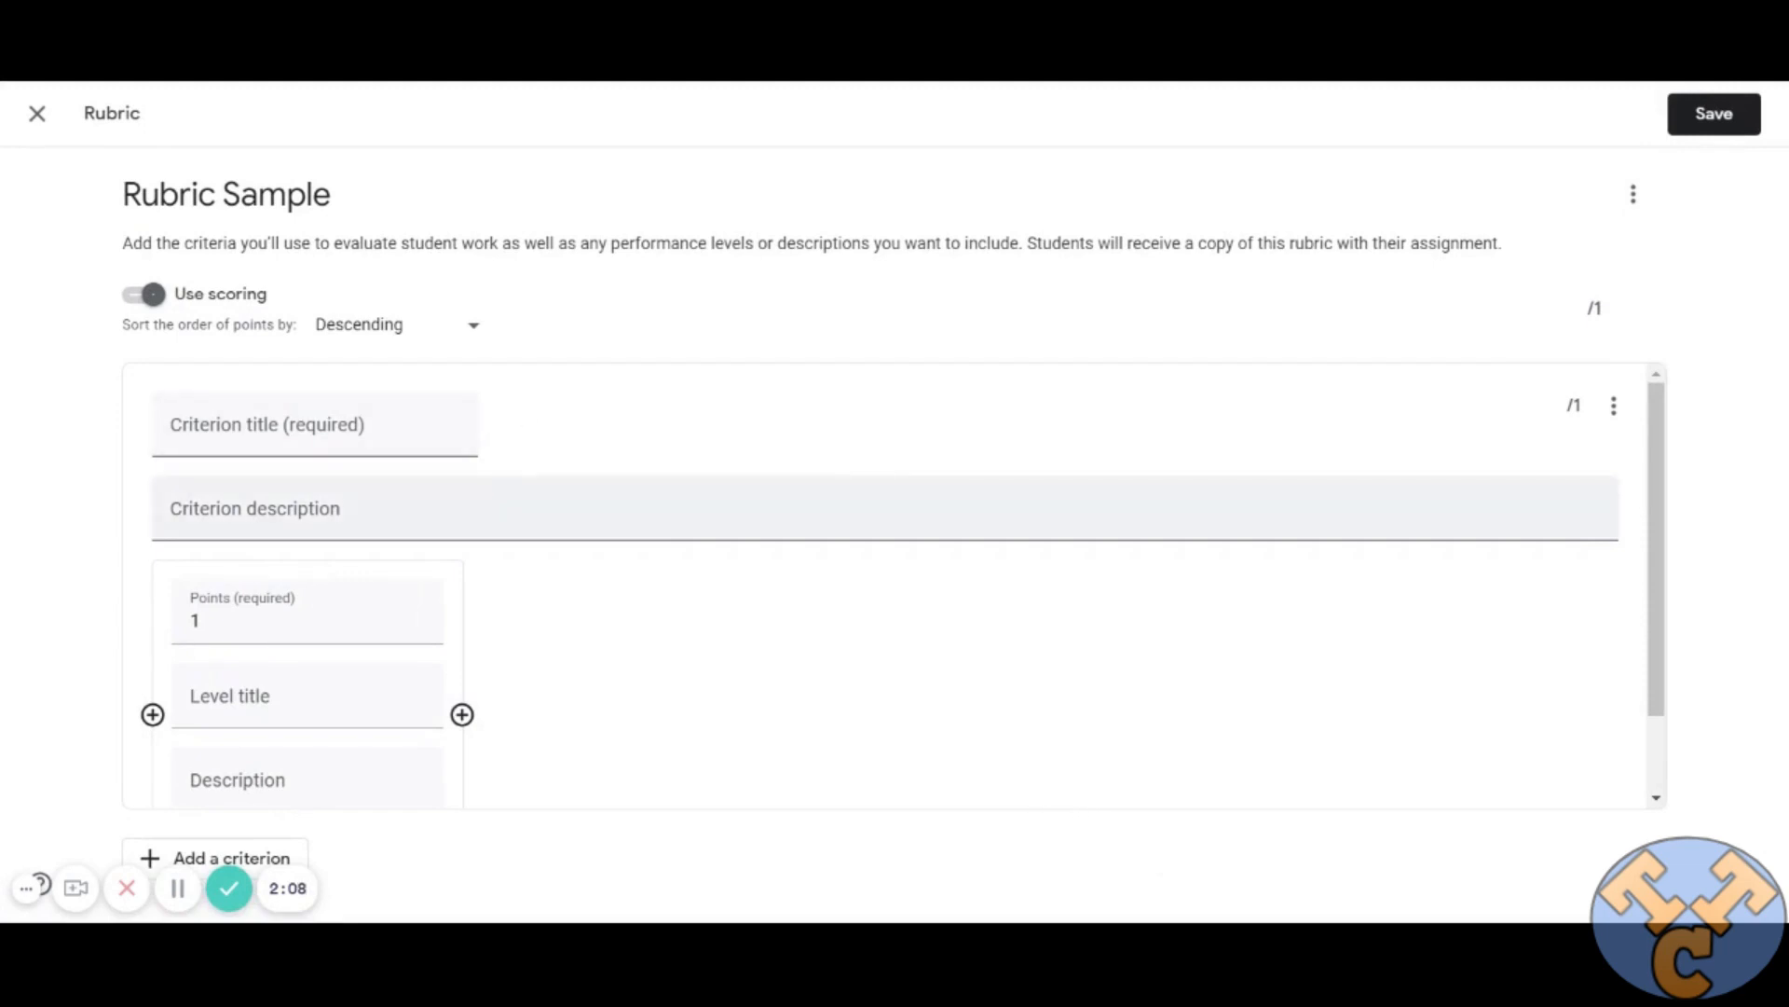
scroll(1317, 659, "down", 2)
scroll(1250, 659, "up", 2)
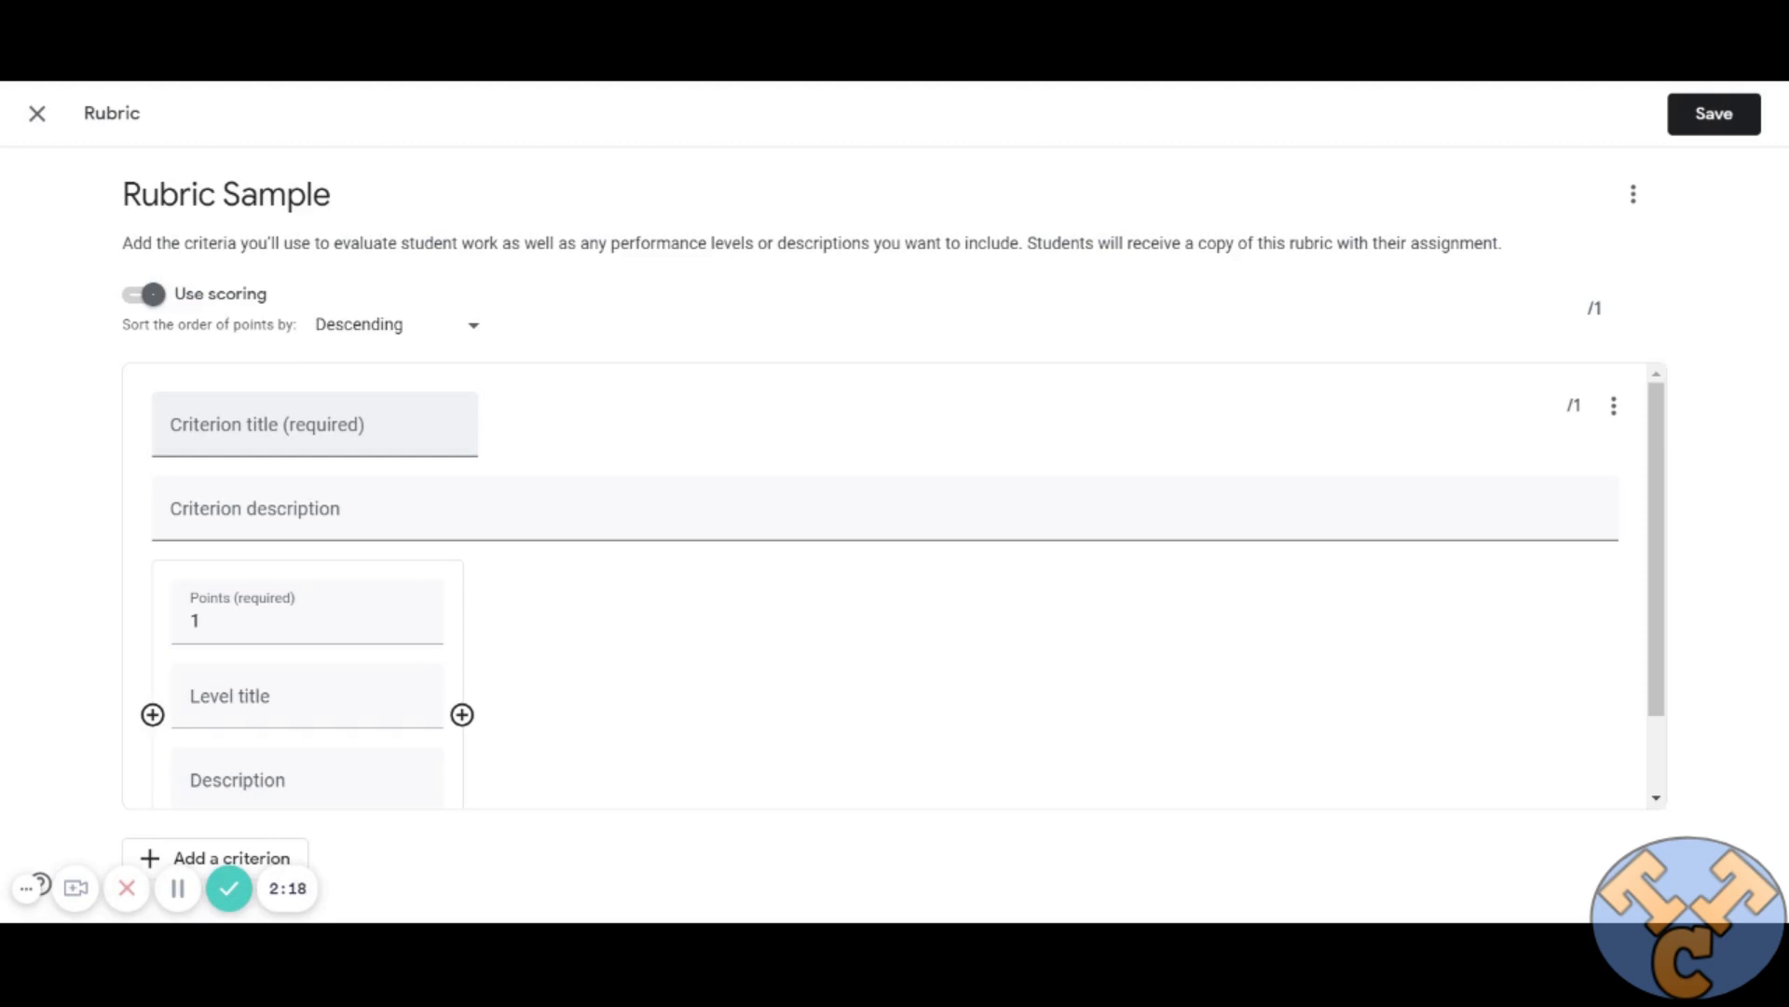
left_click(315, 425)
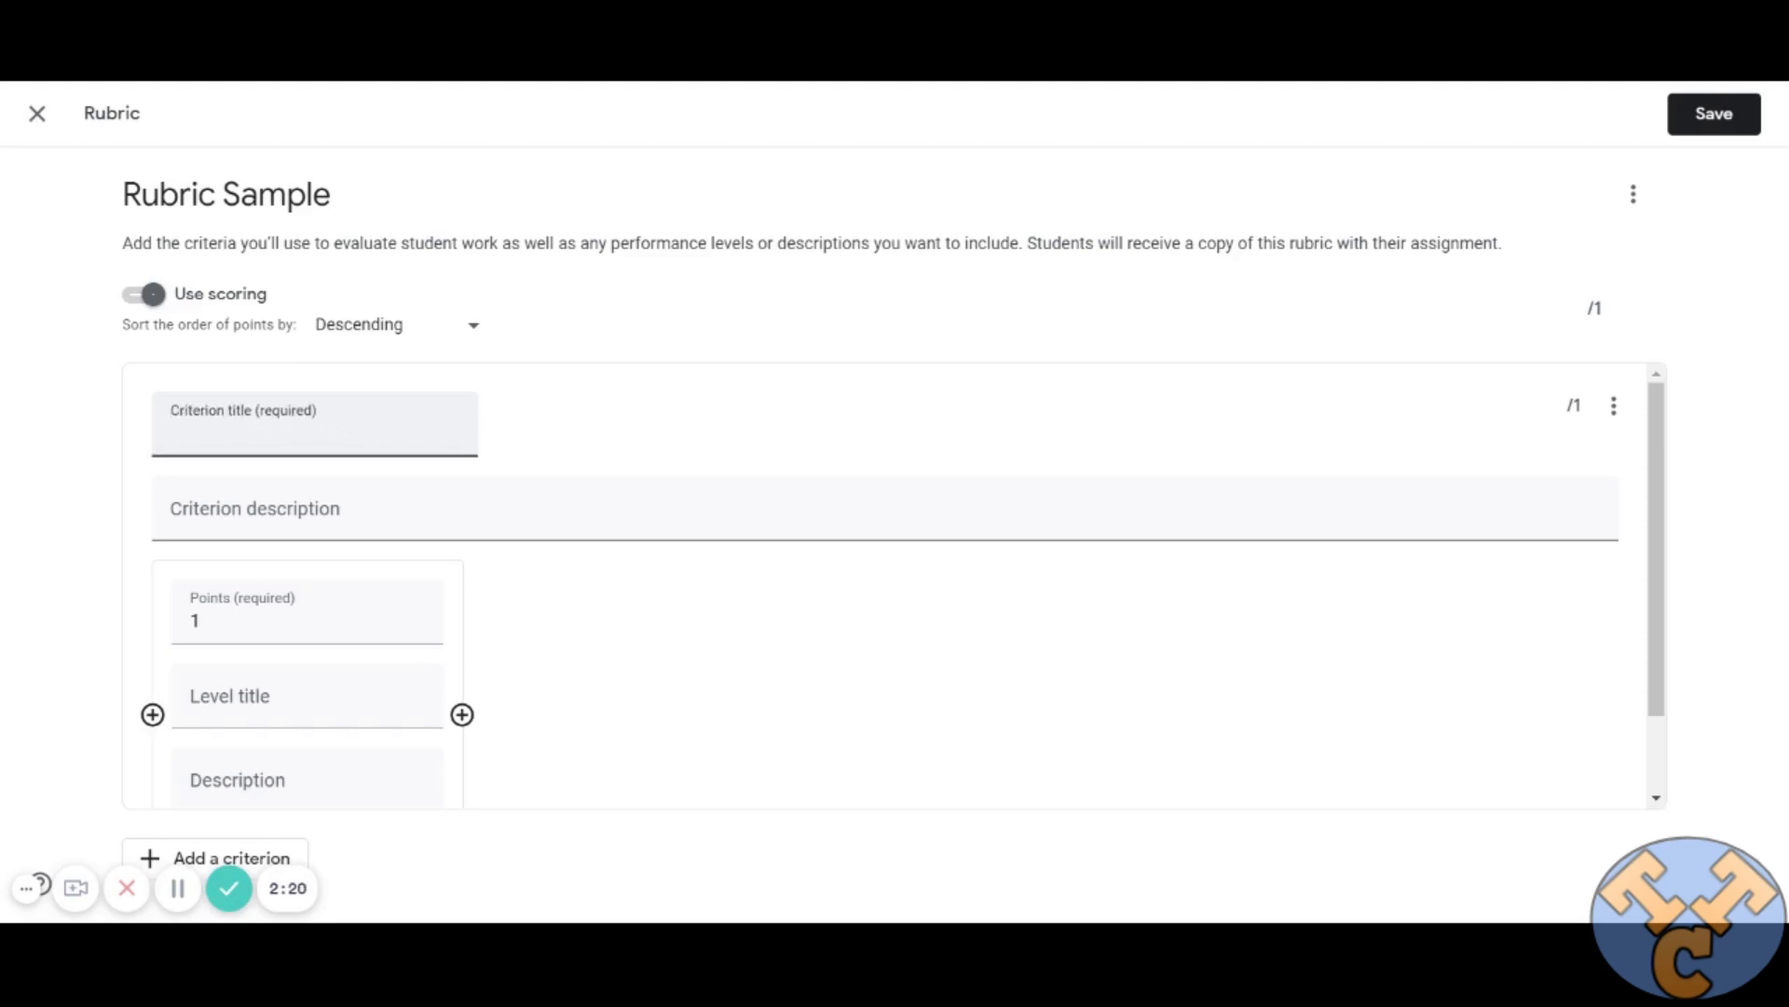
type("Ideas and Content")
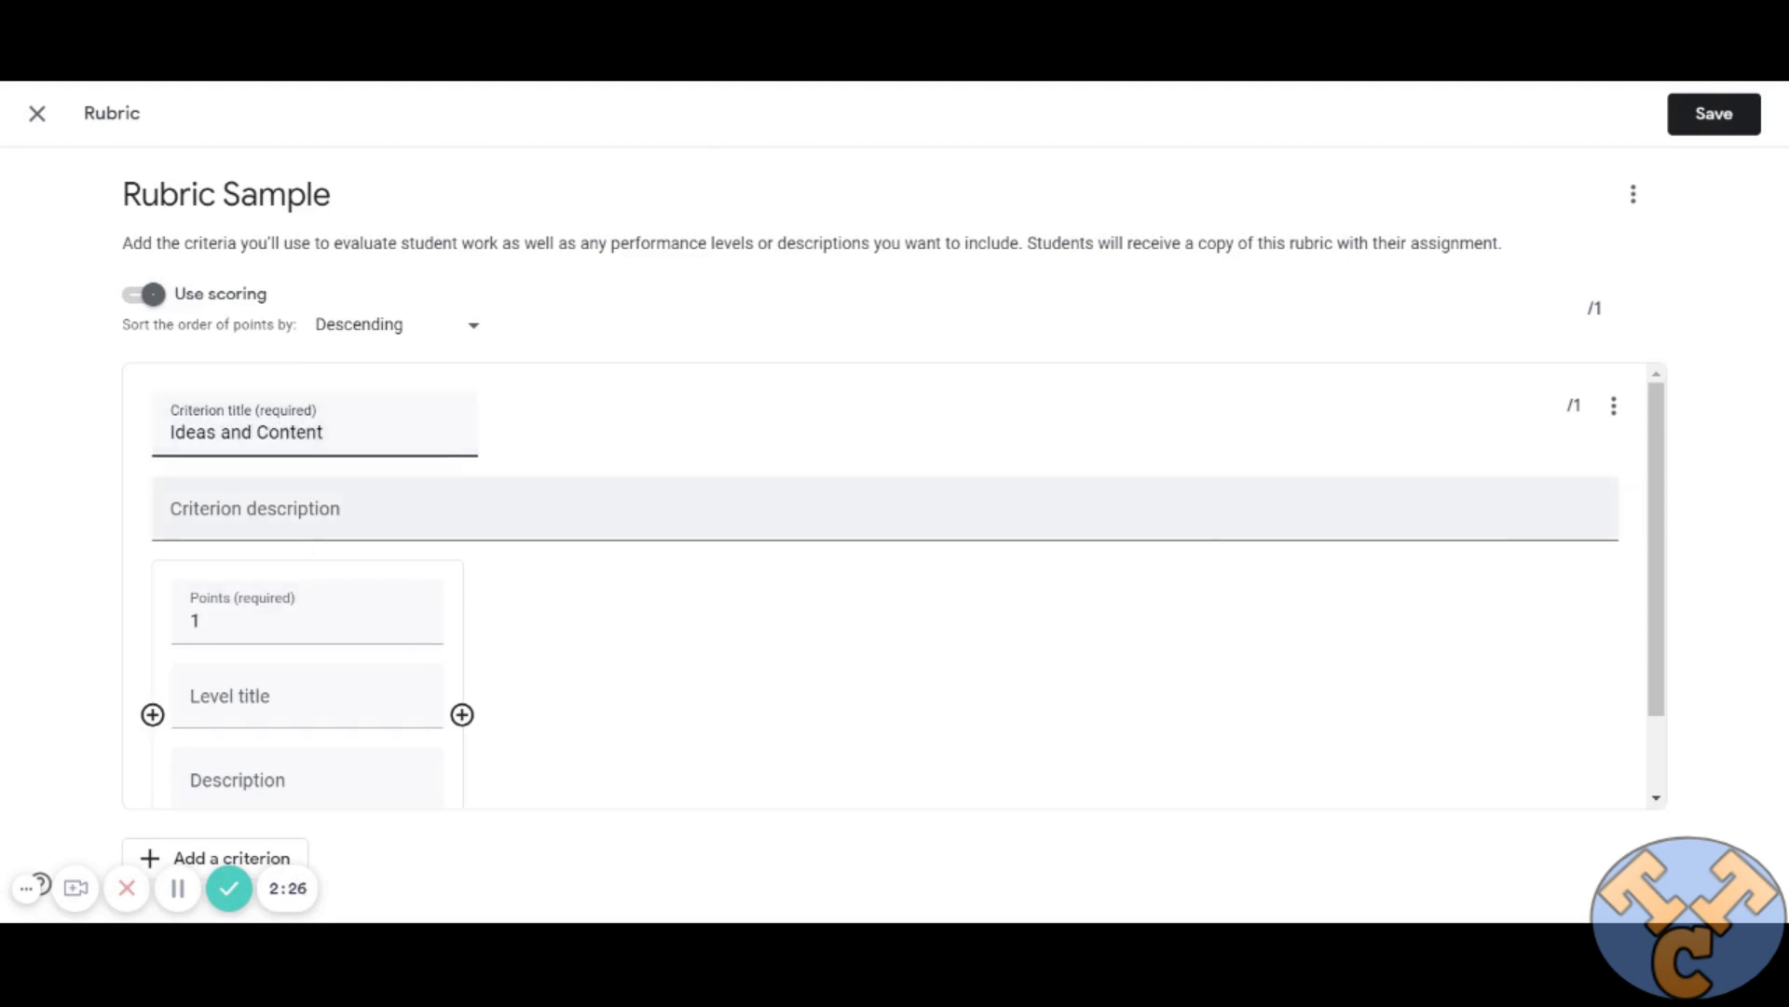
Title the criterion's first performance level "Outstanding", leaving the criterion description blank.
left_click(379, 504)
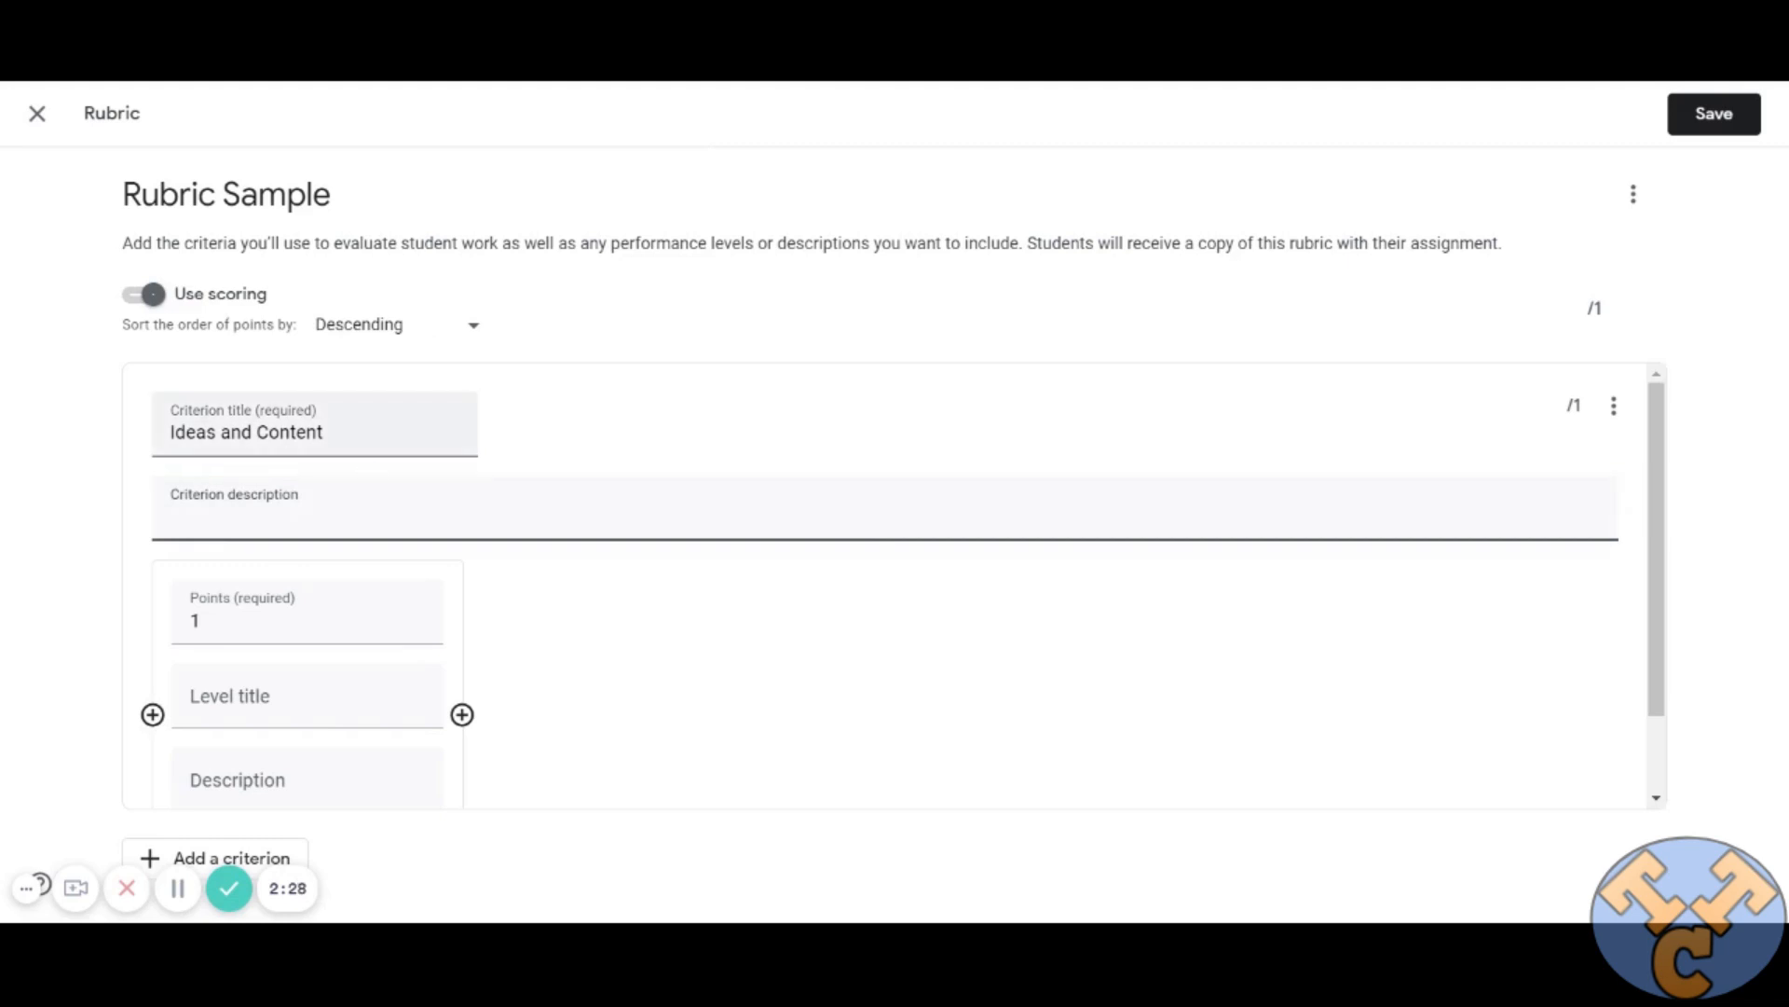
scroll(351, 499, "down", 1)
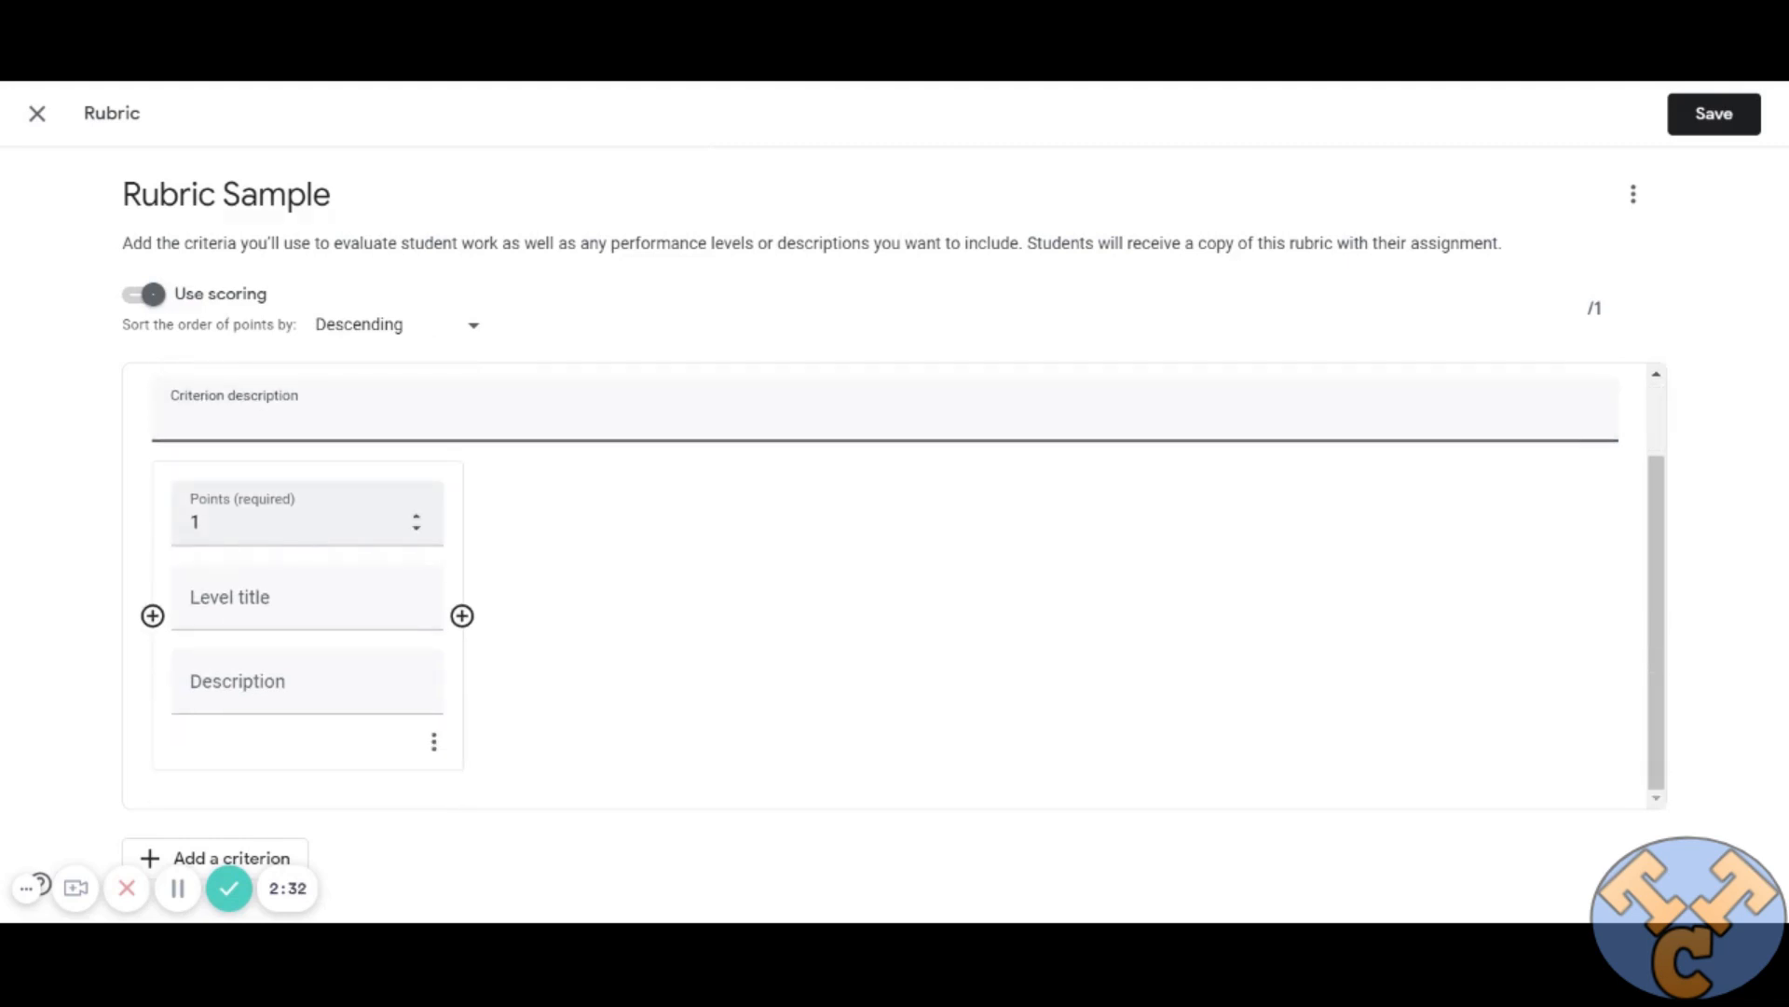
left_click(207, 522)
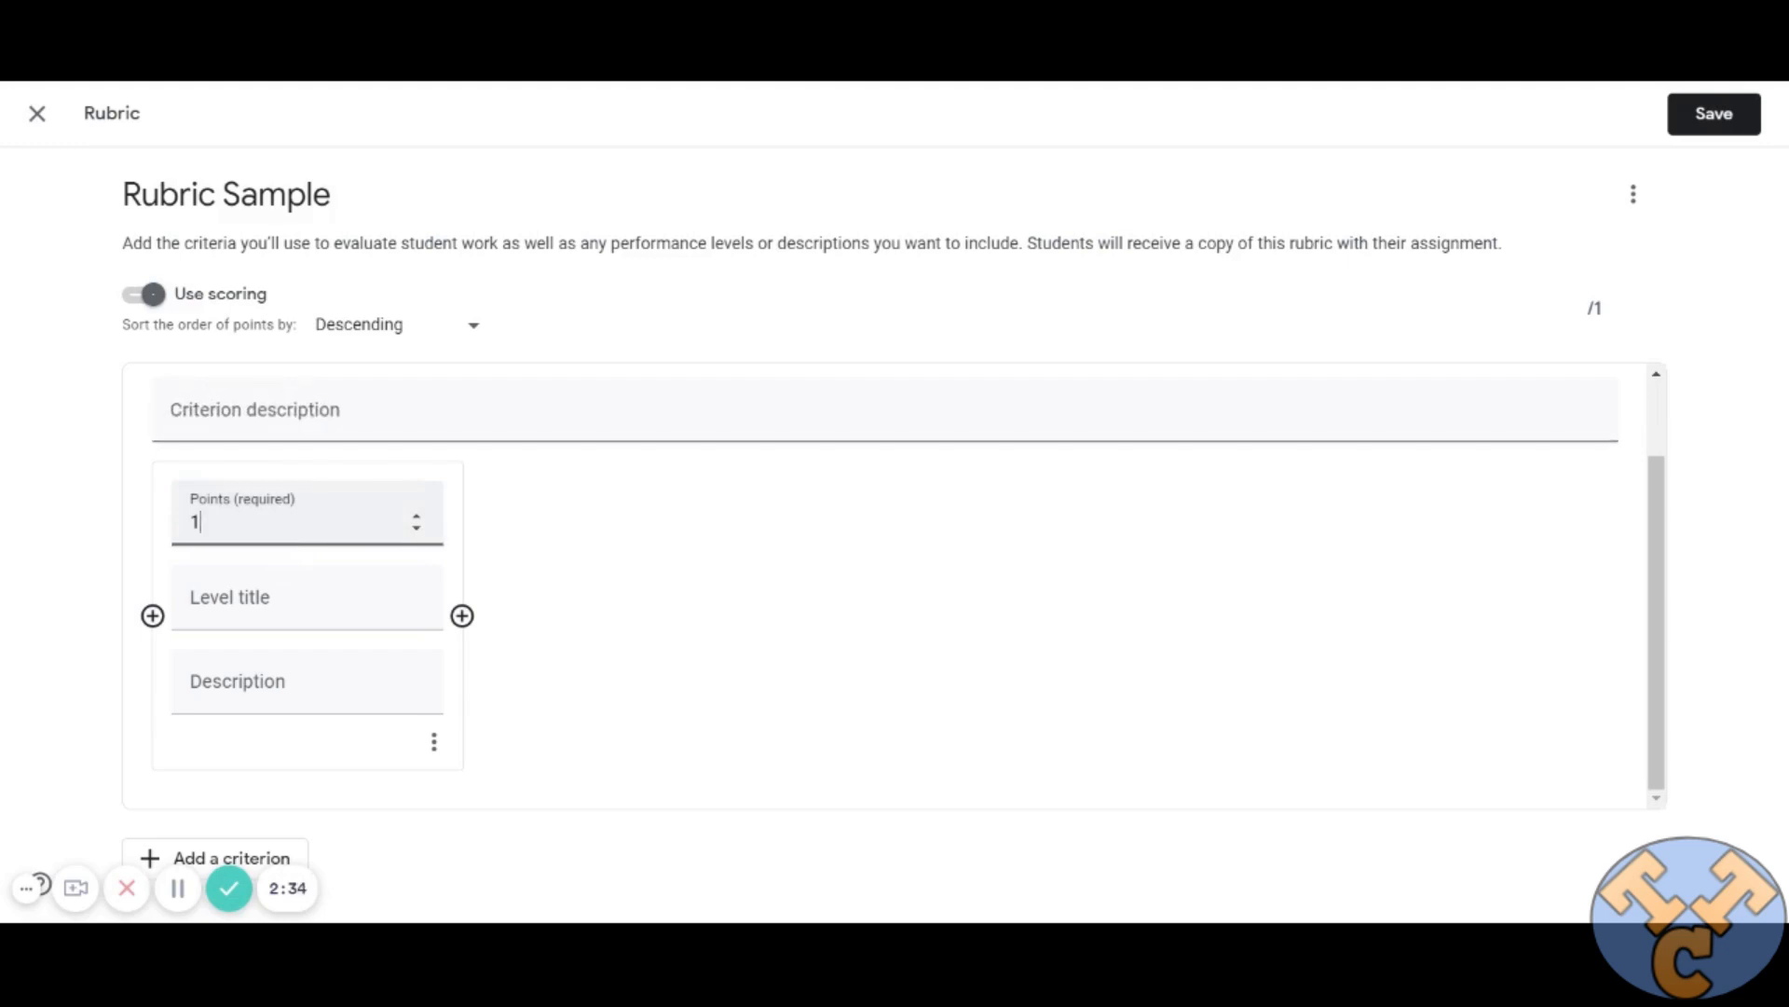
left_click(254, 605)
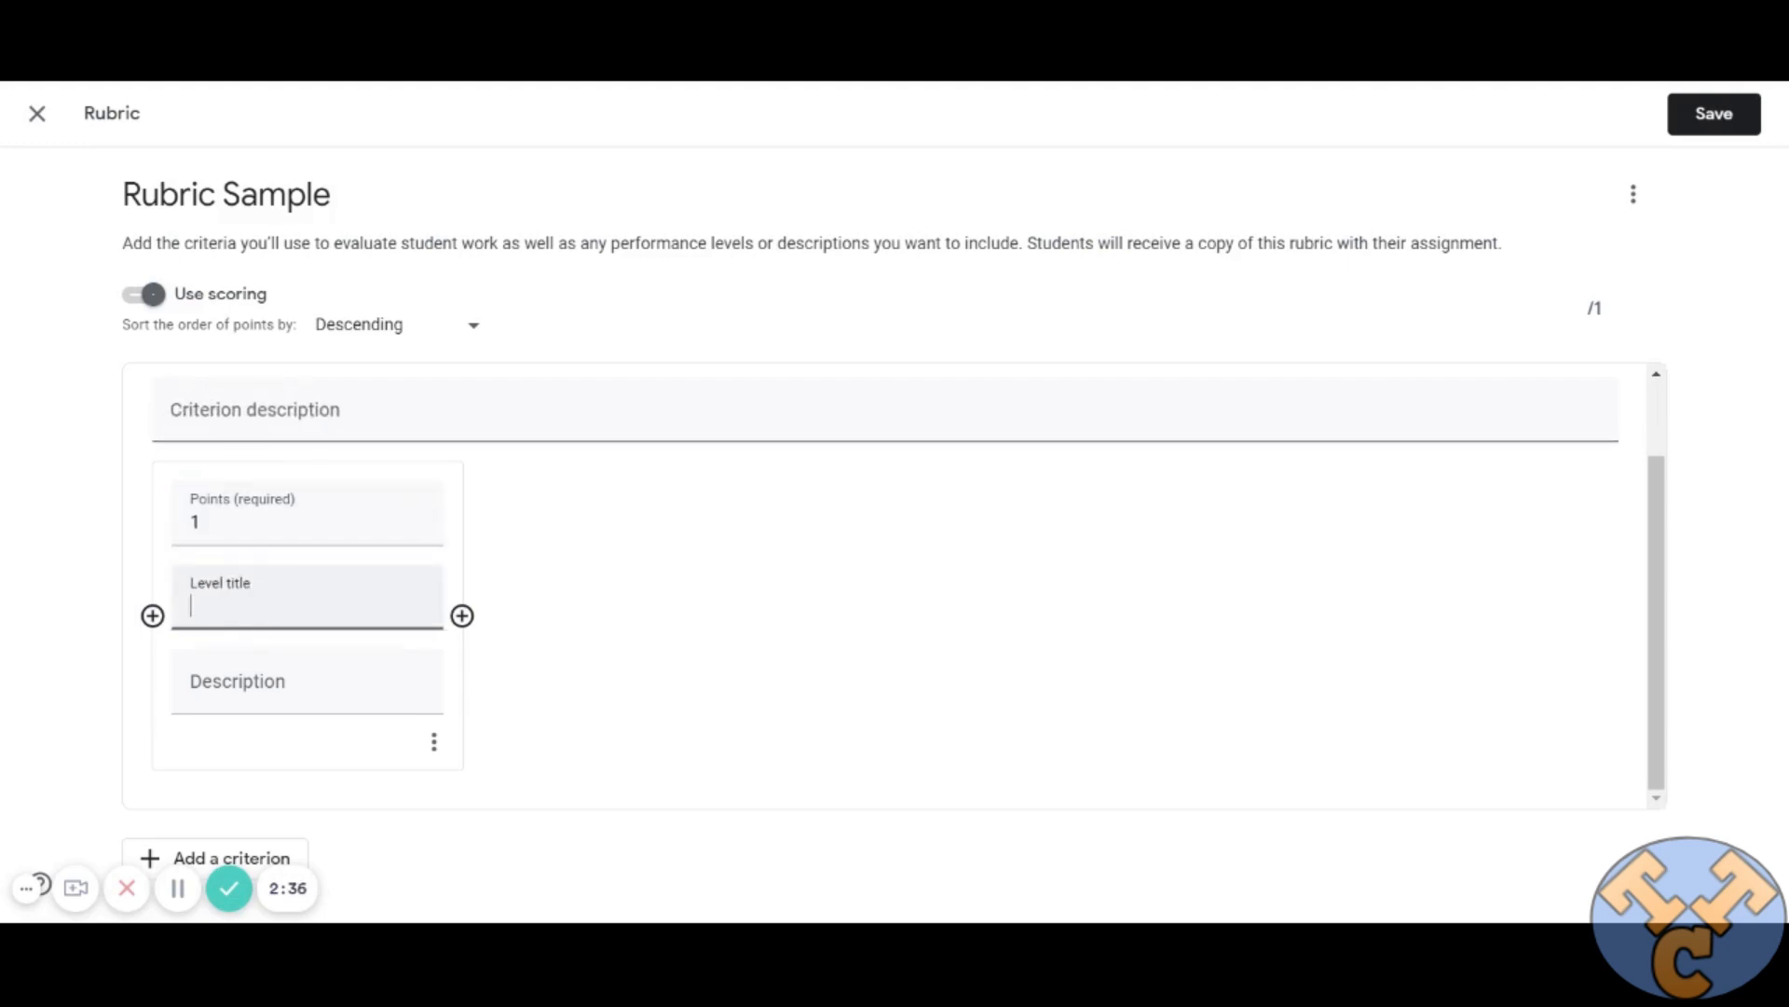
type("Outstanding")
Set the Outstanding level to 10 points and leave its description empty.
left_click(377, 524)
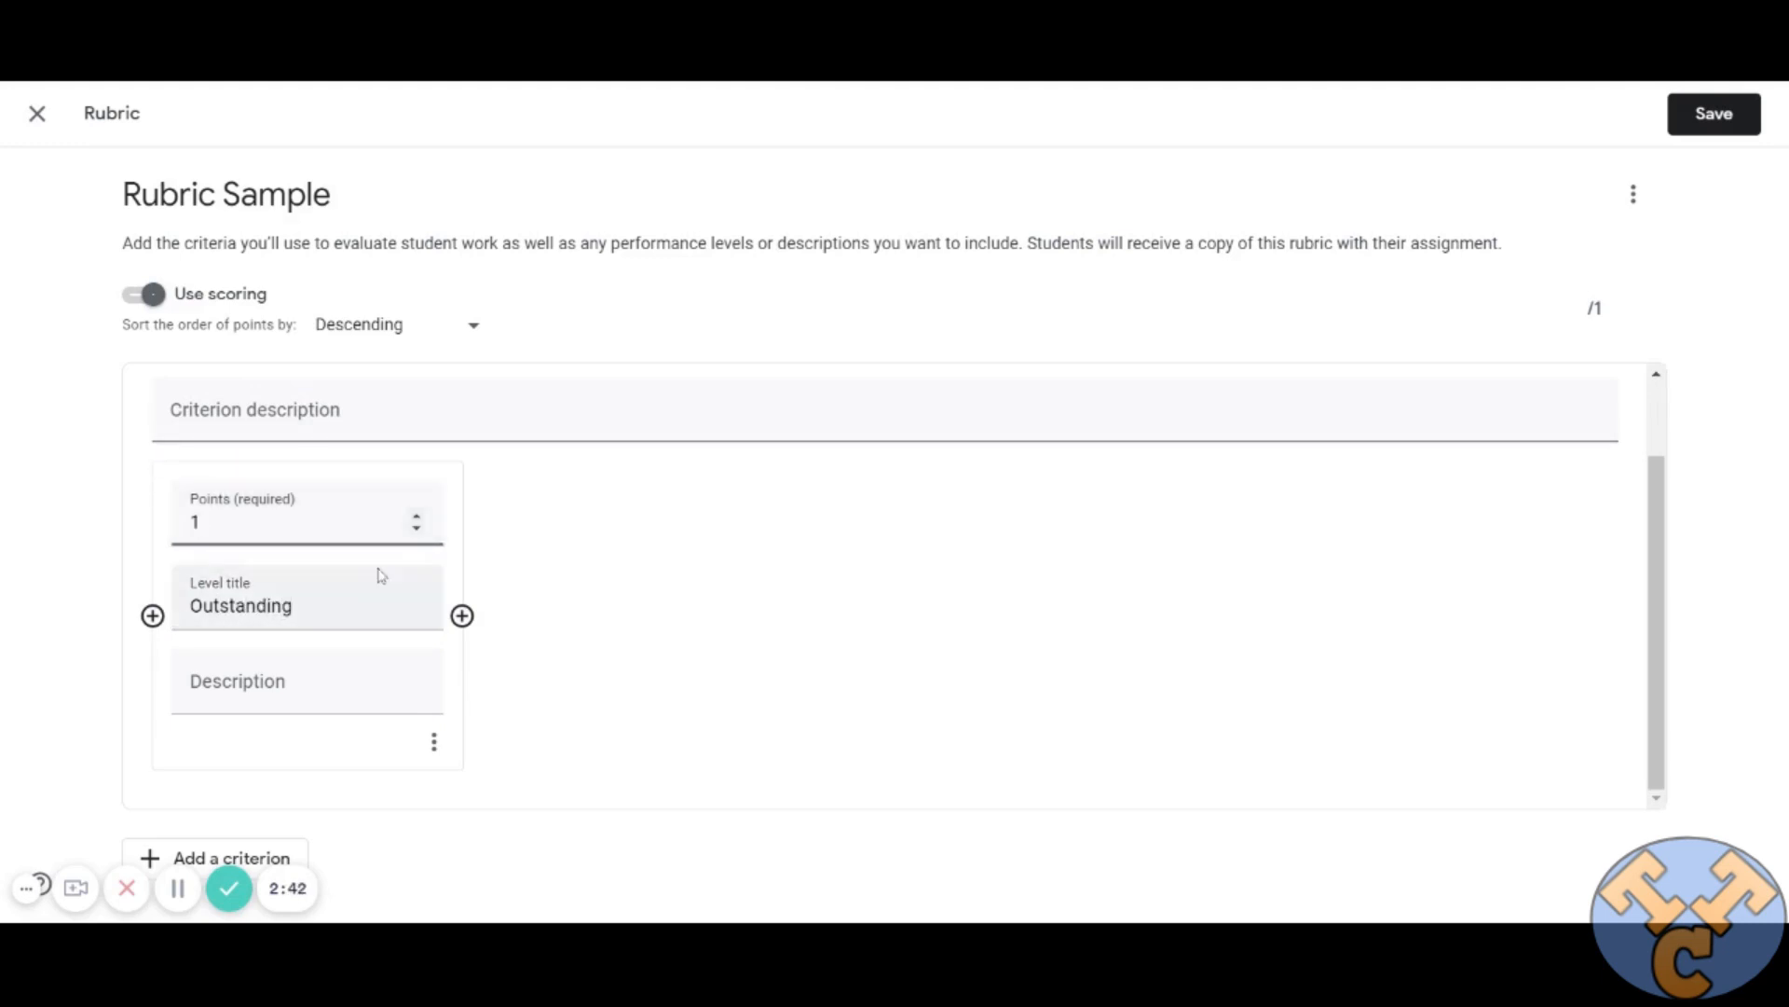
key("BackSpace")
type("0")
key("BackSpace")
type("10")
left_click(242, 685)
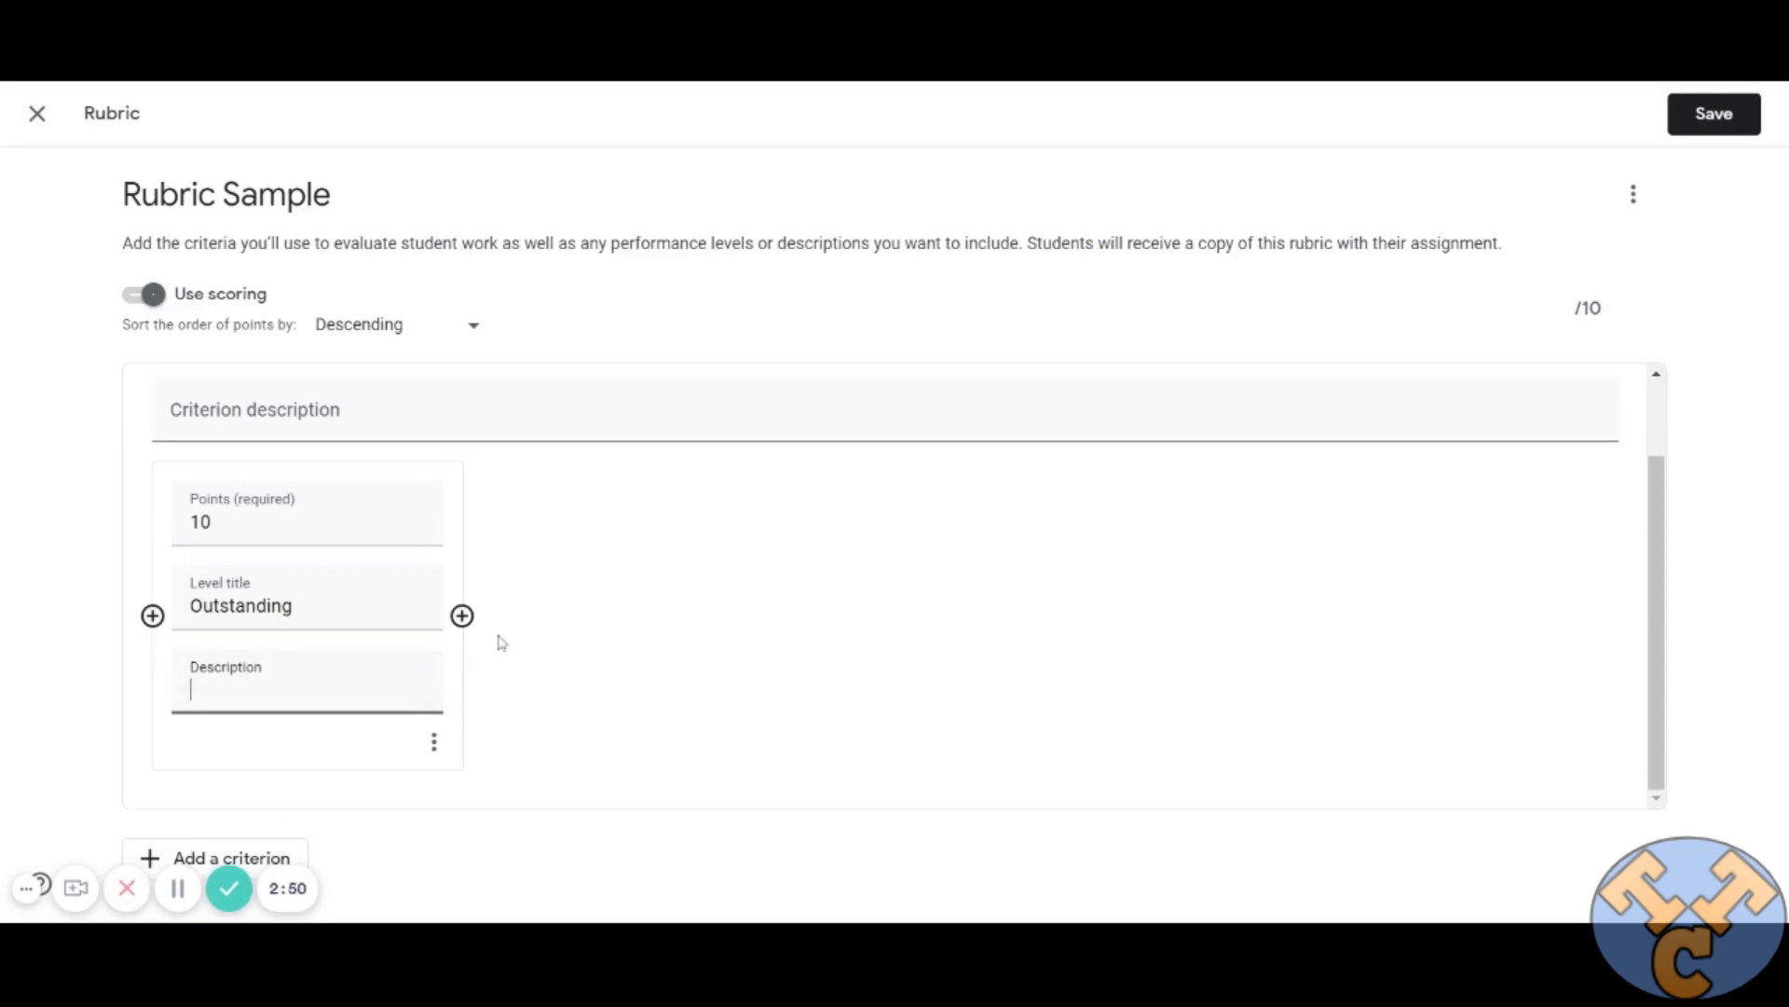
Add a second level after Outstanding, titled "Highly Successful" and worth 9 points.
left_click(462, 615)
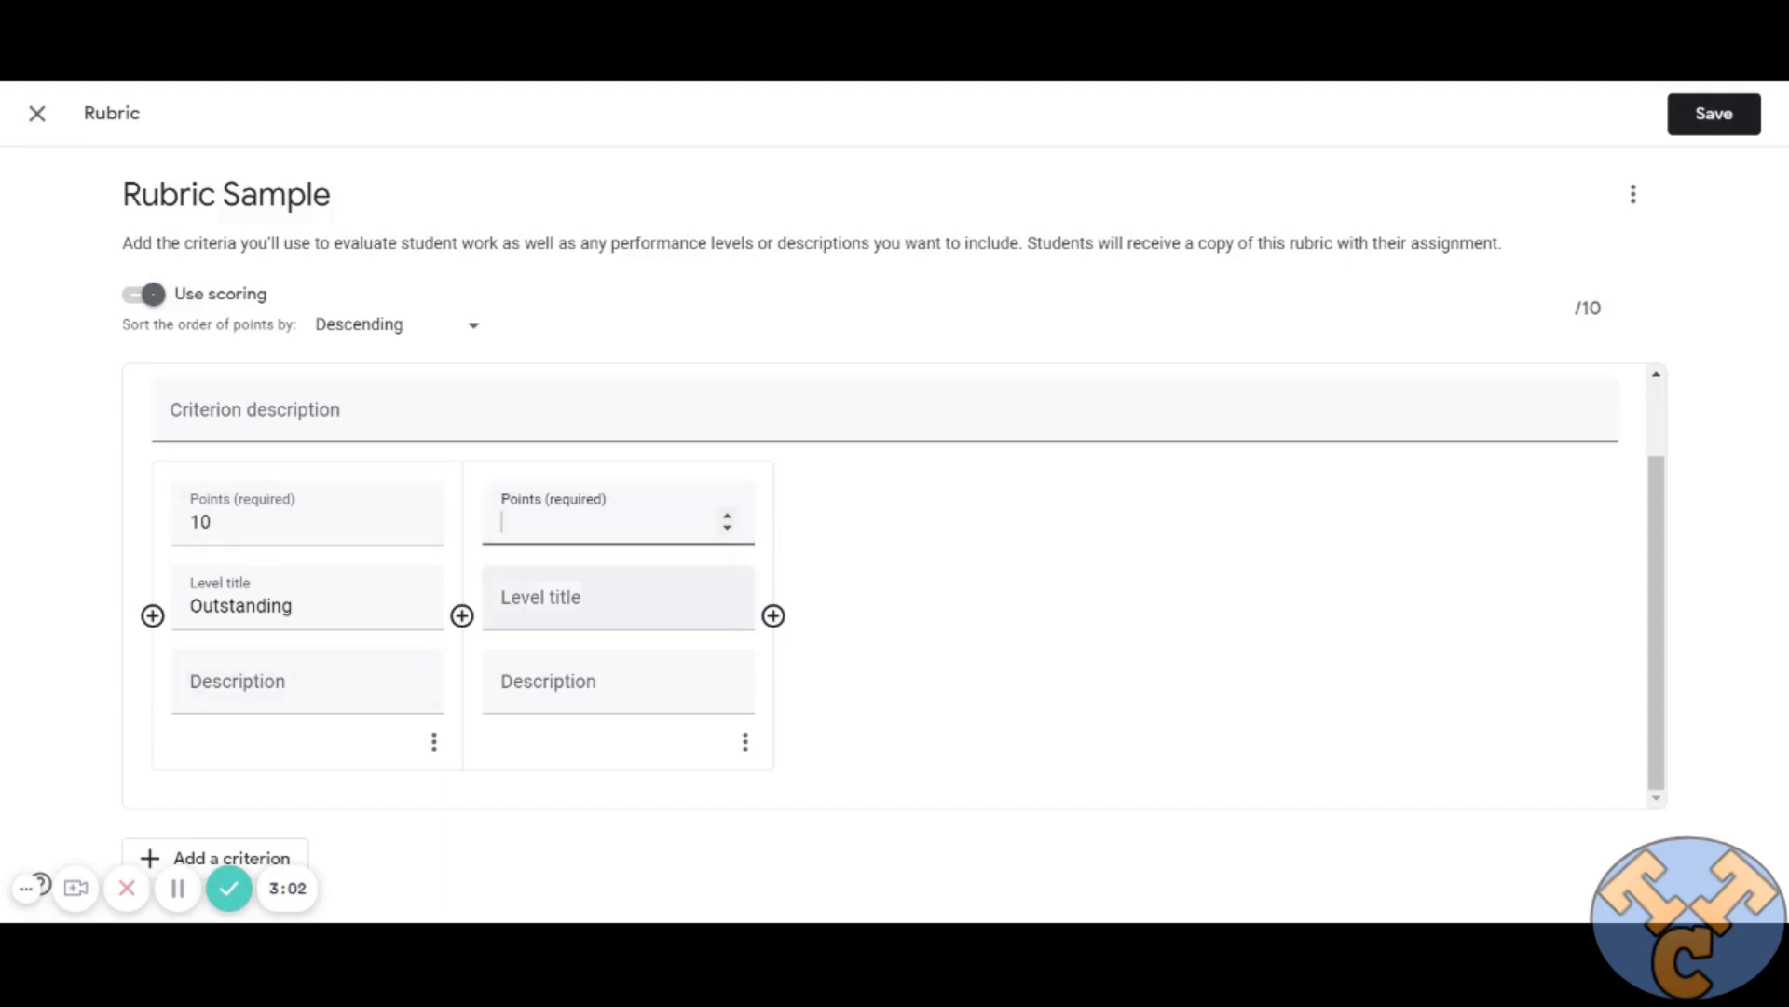
left_click(587, 606)
type("Hi")
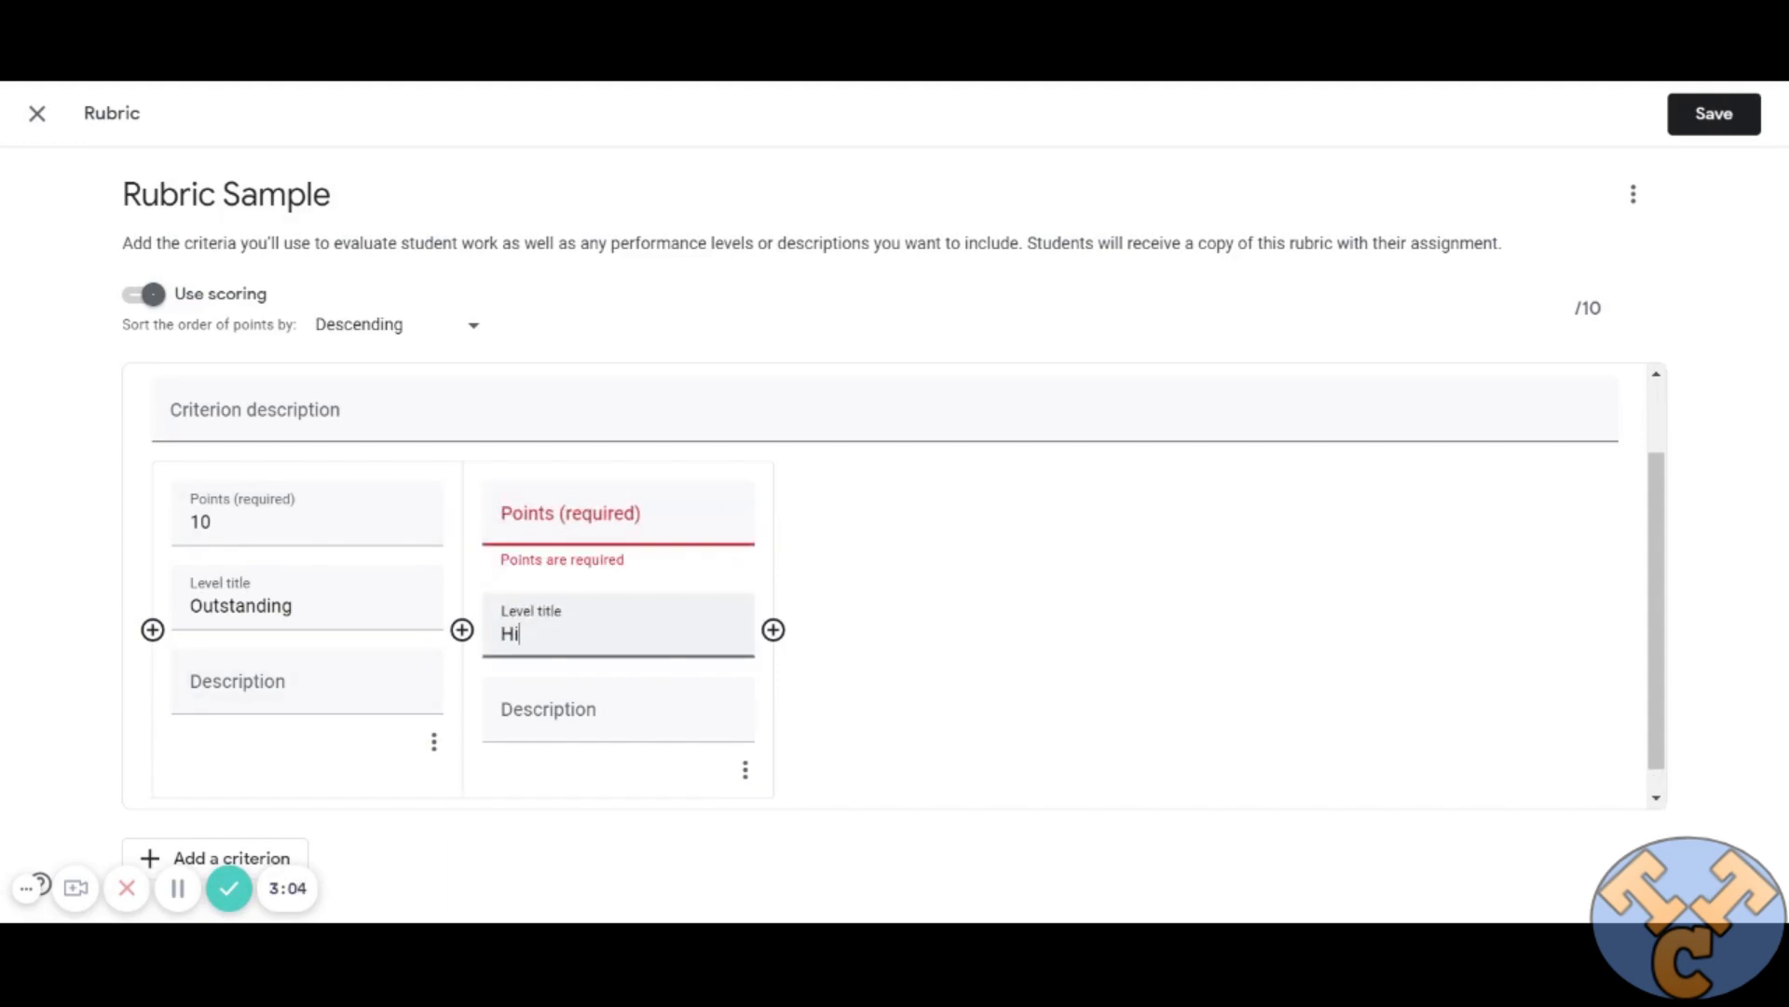
type("ghly Successful")
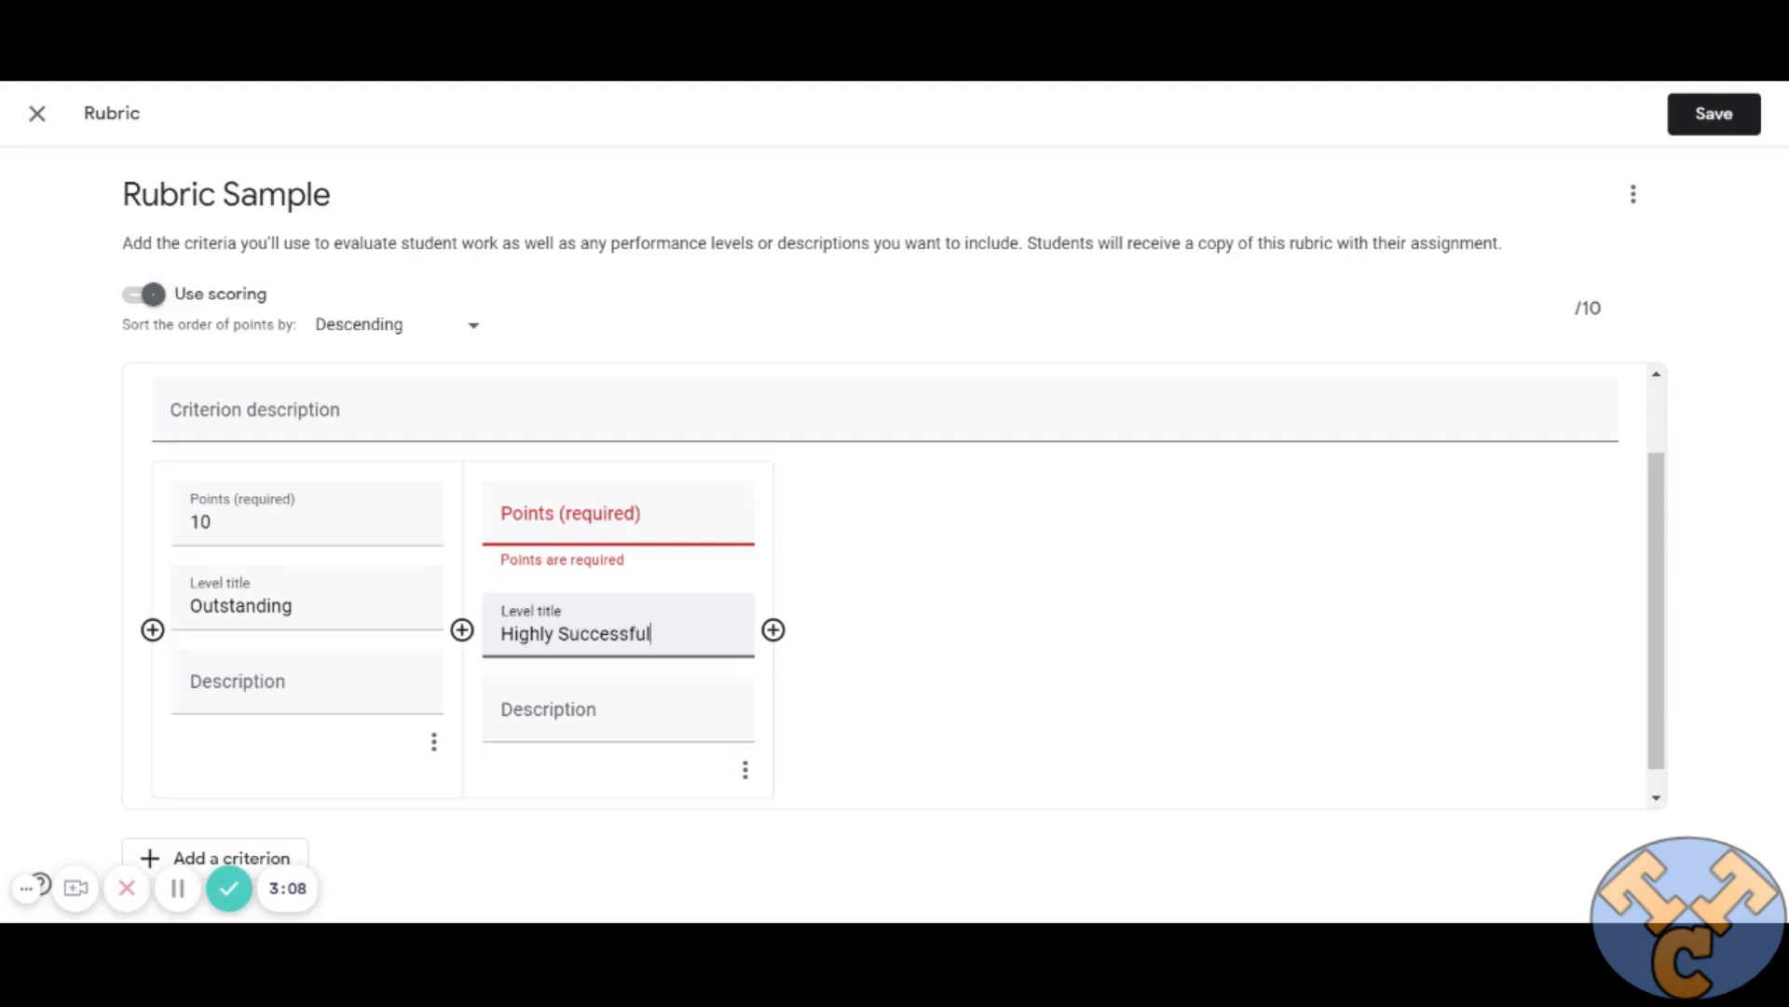
left_click(580, 517)
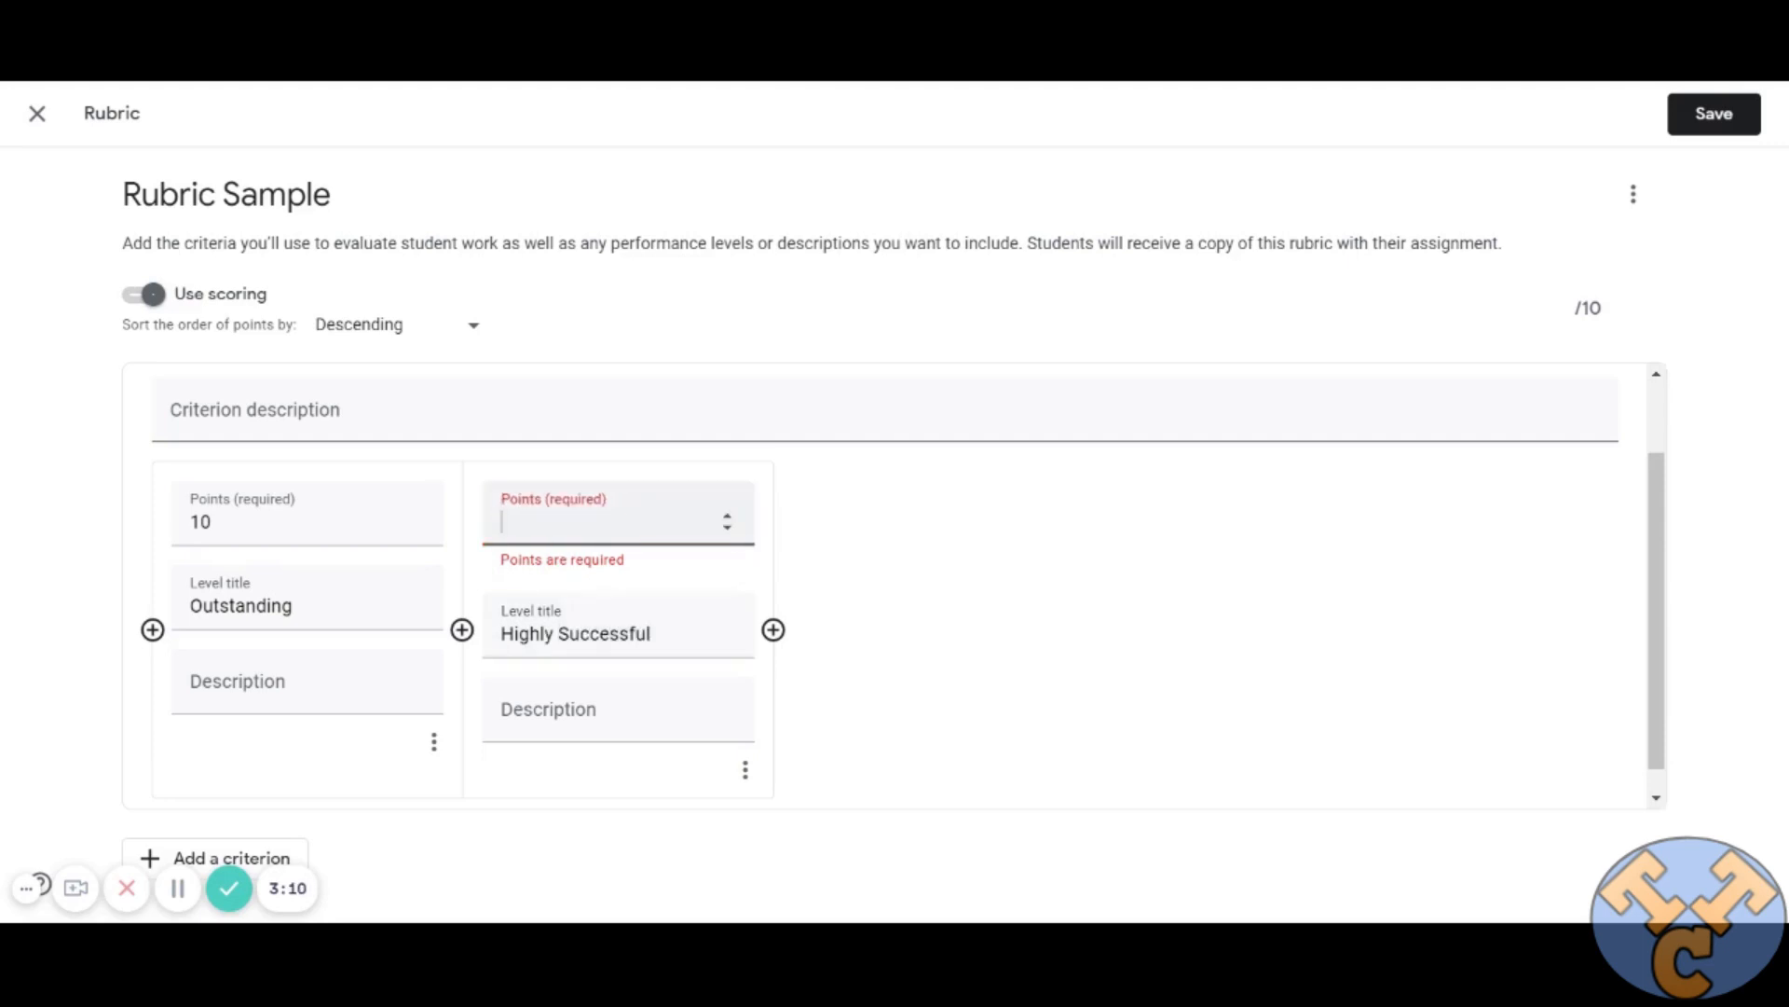
type("9")
left_click(773, 628)
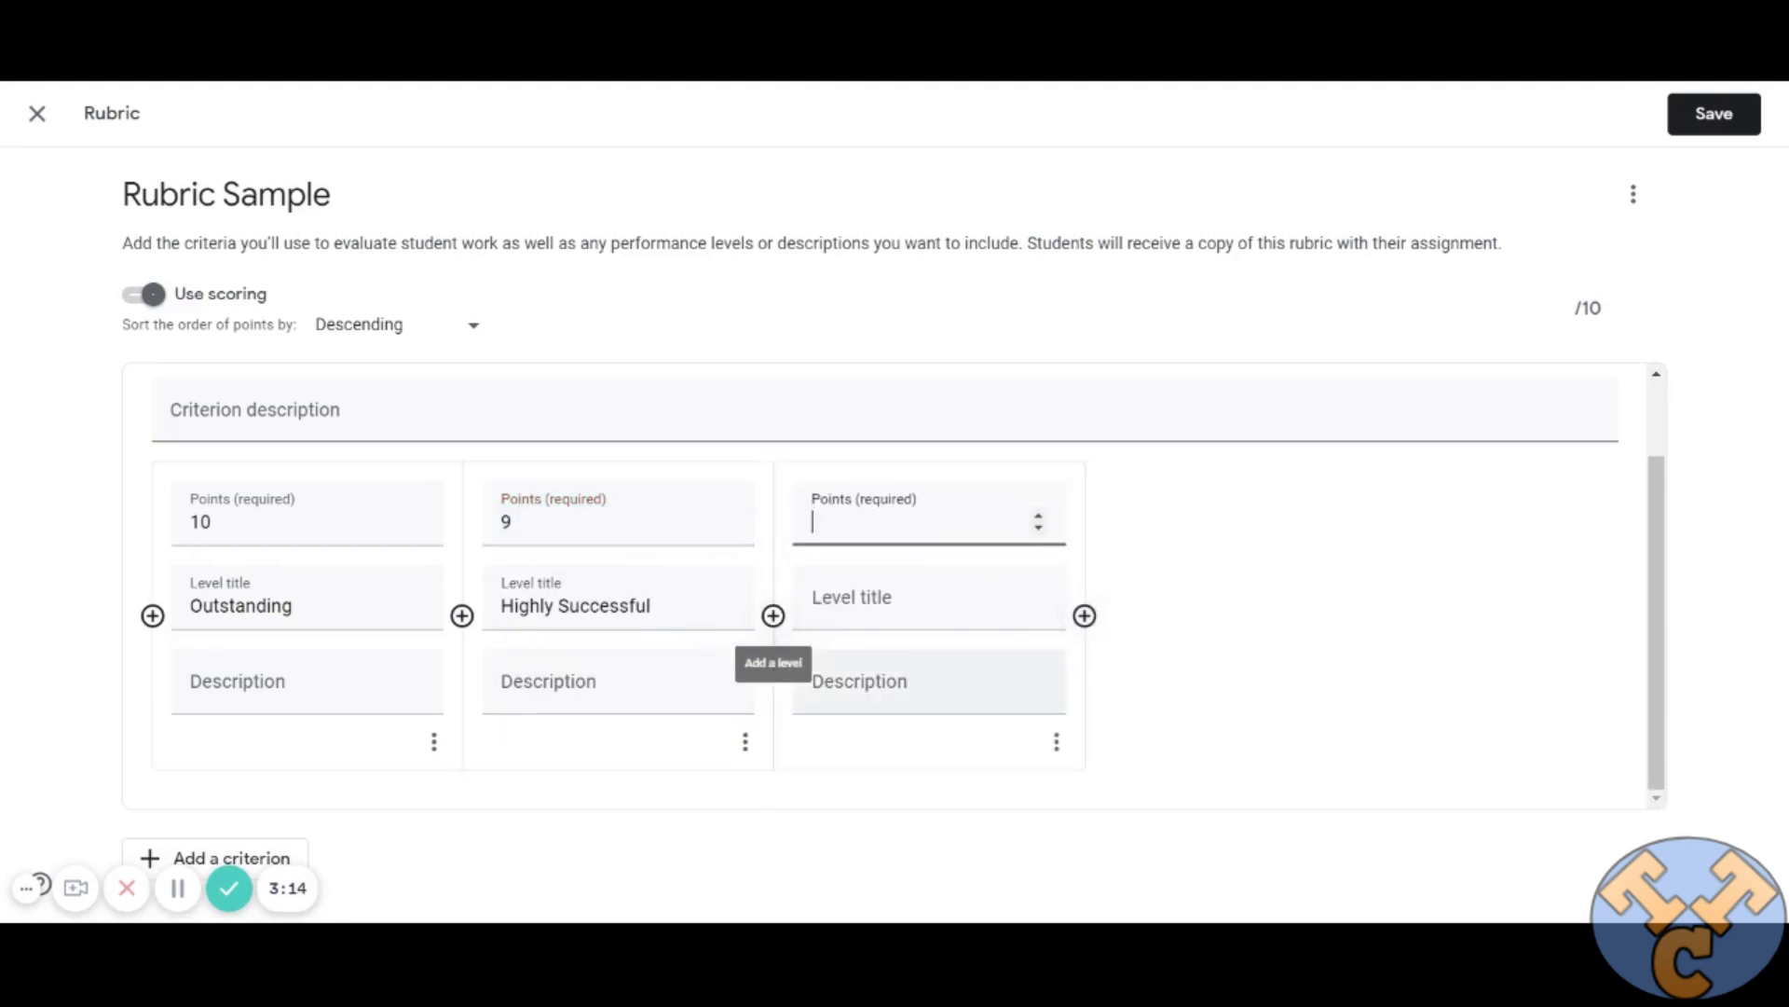
left_click(1084, 628)
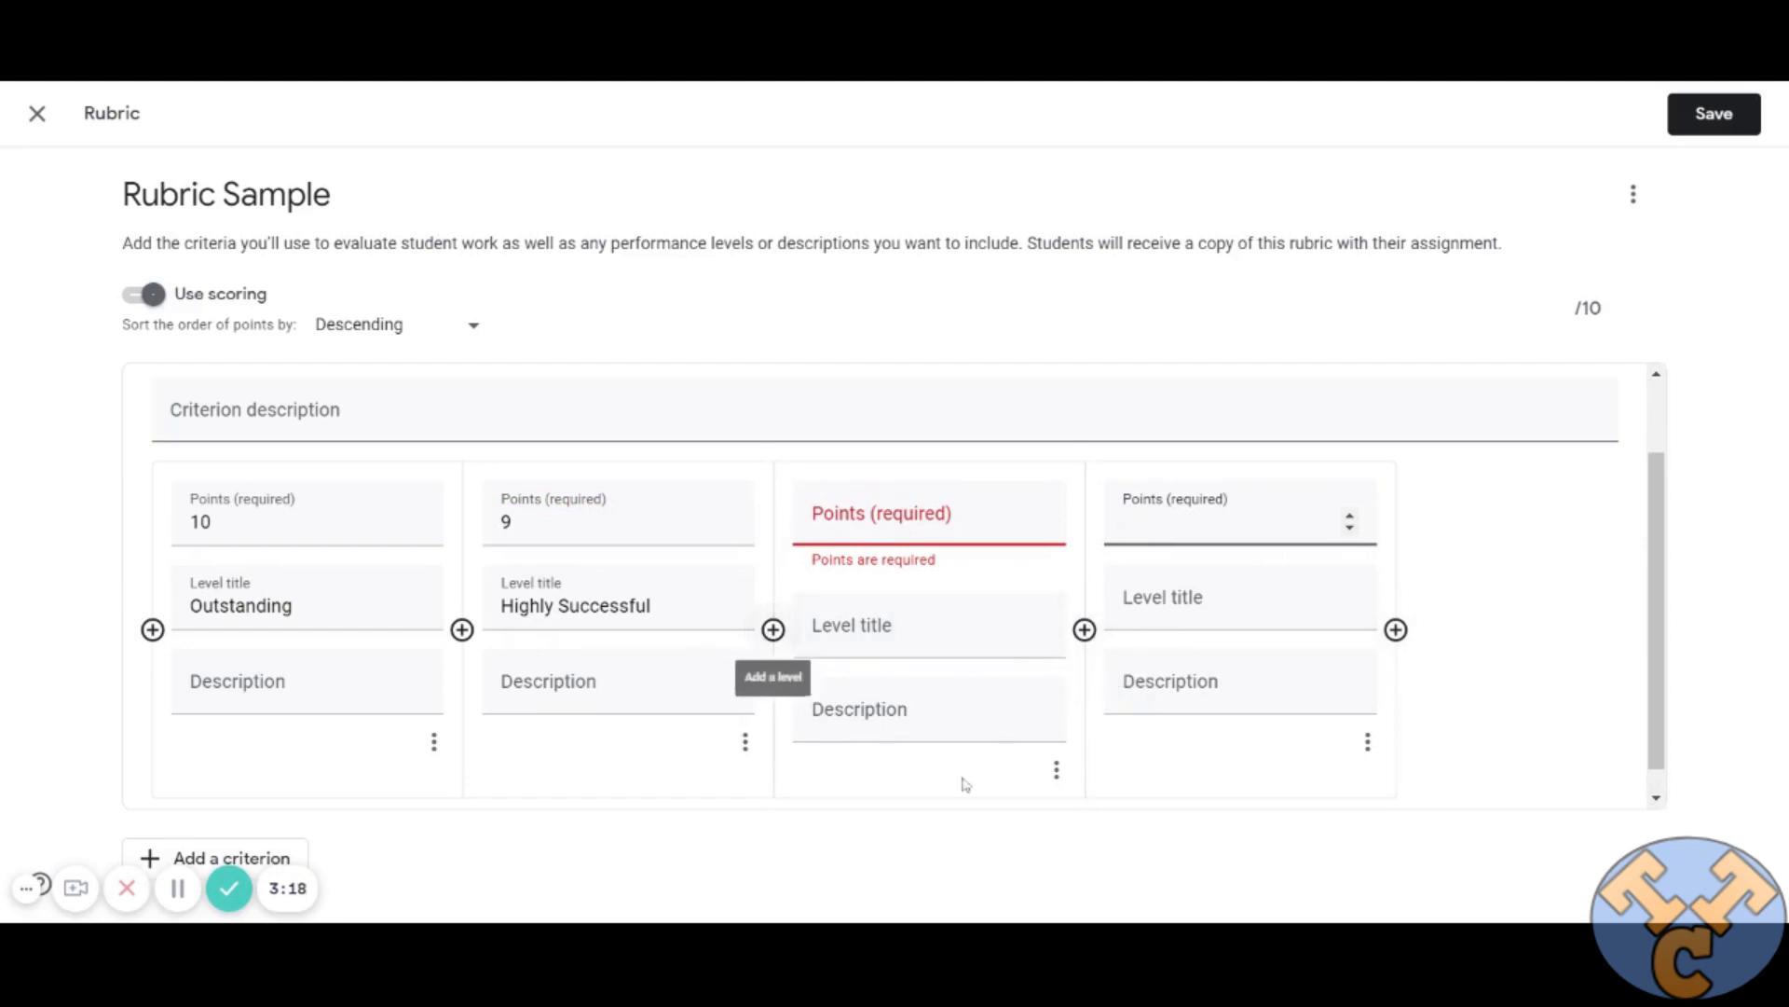
left_click(1056, 769)
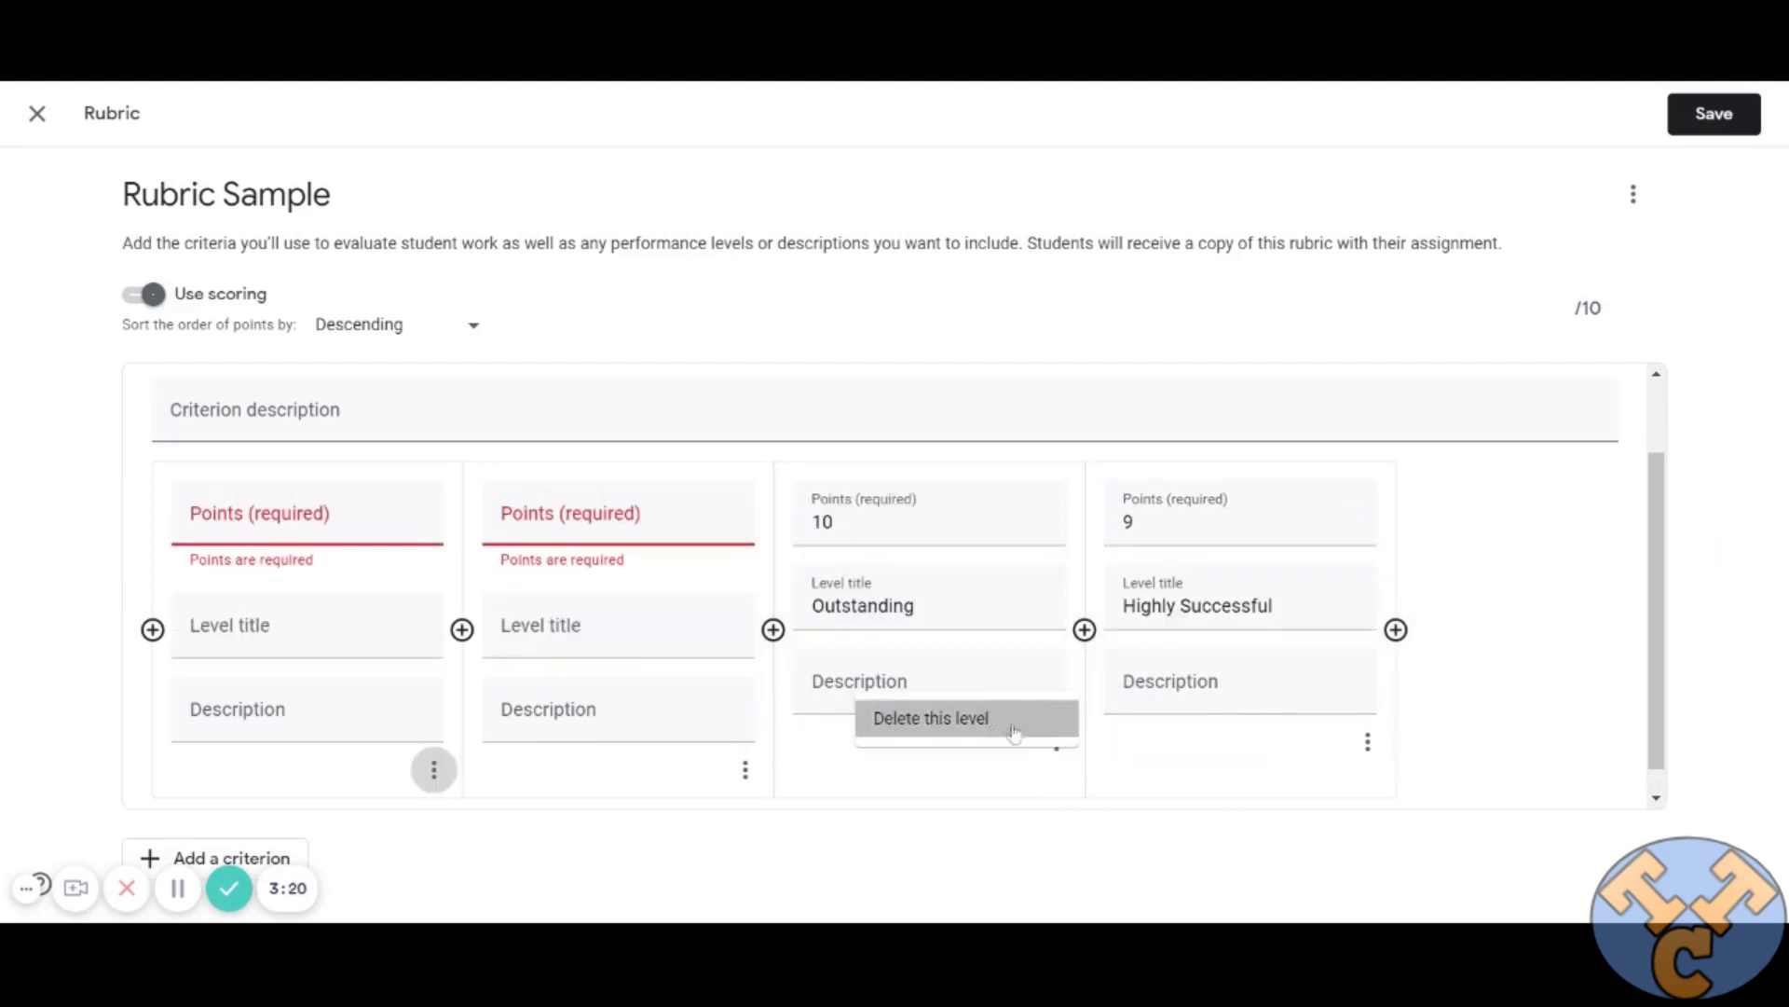
left_click(1014, 718)
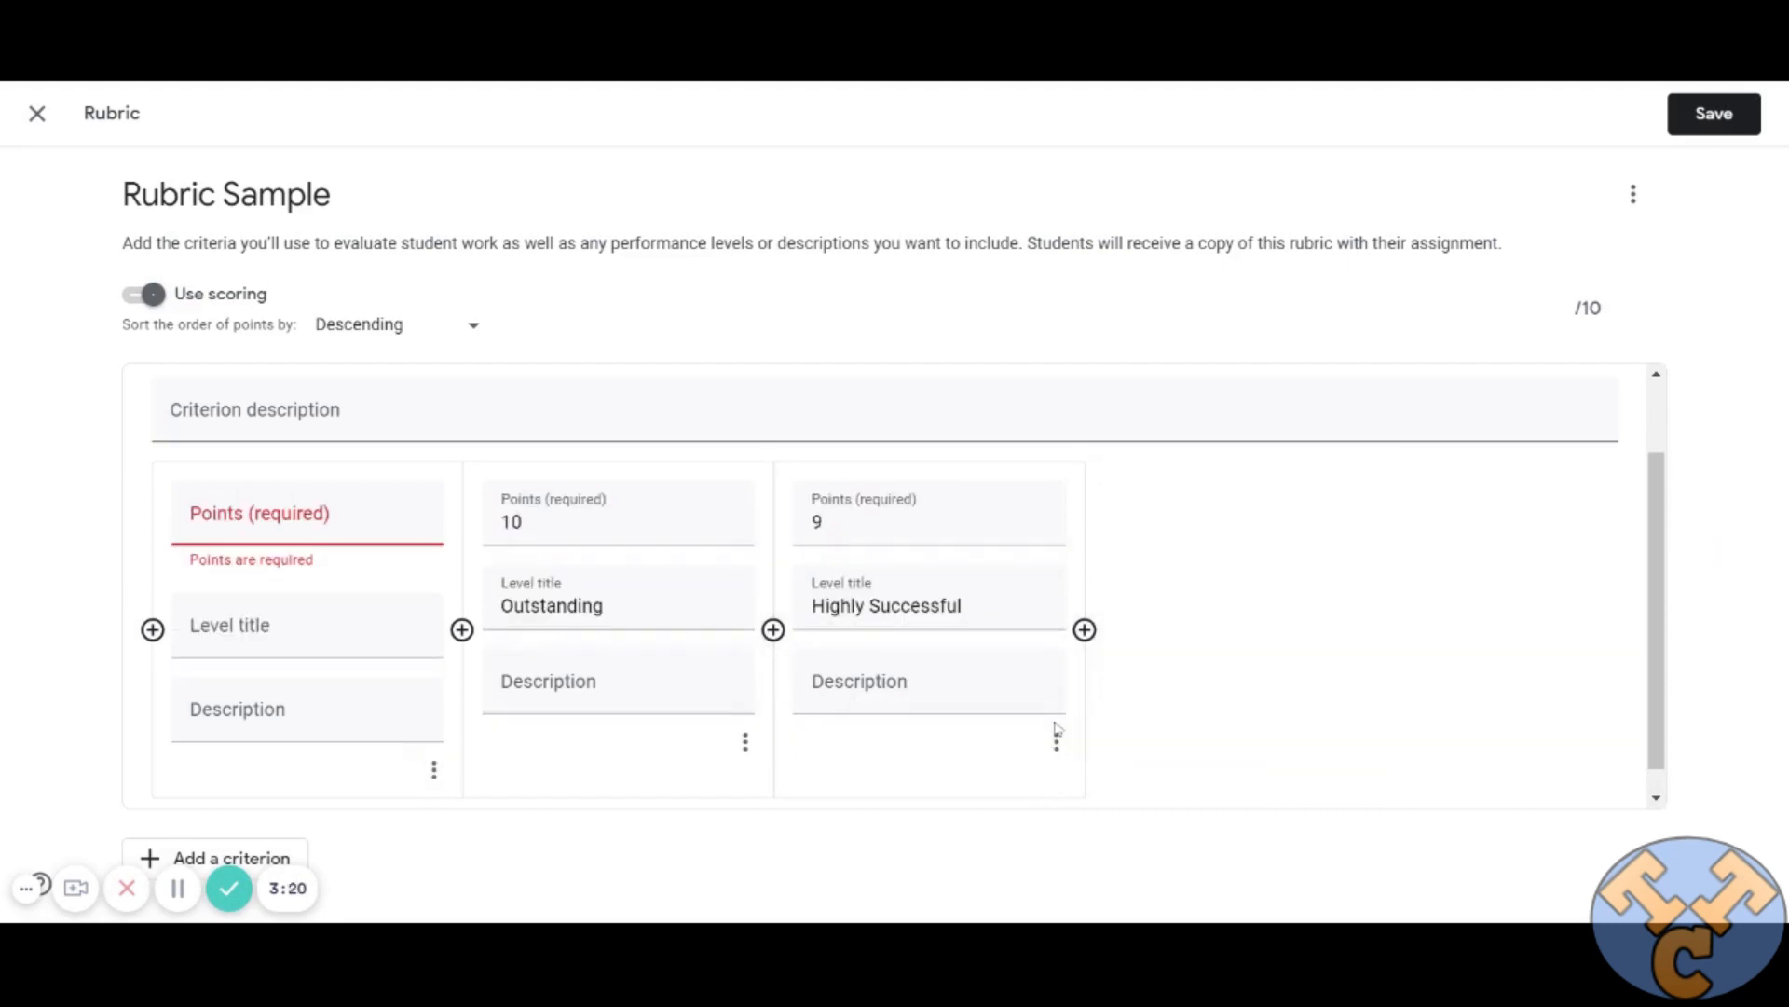
left_click(433, 769)
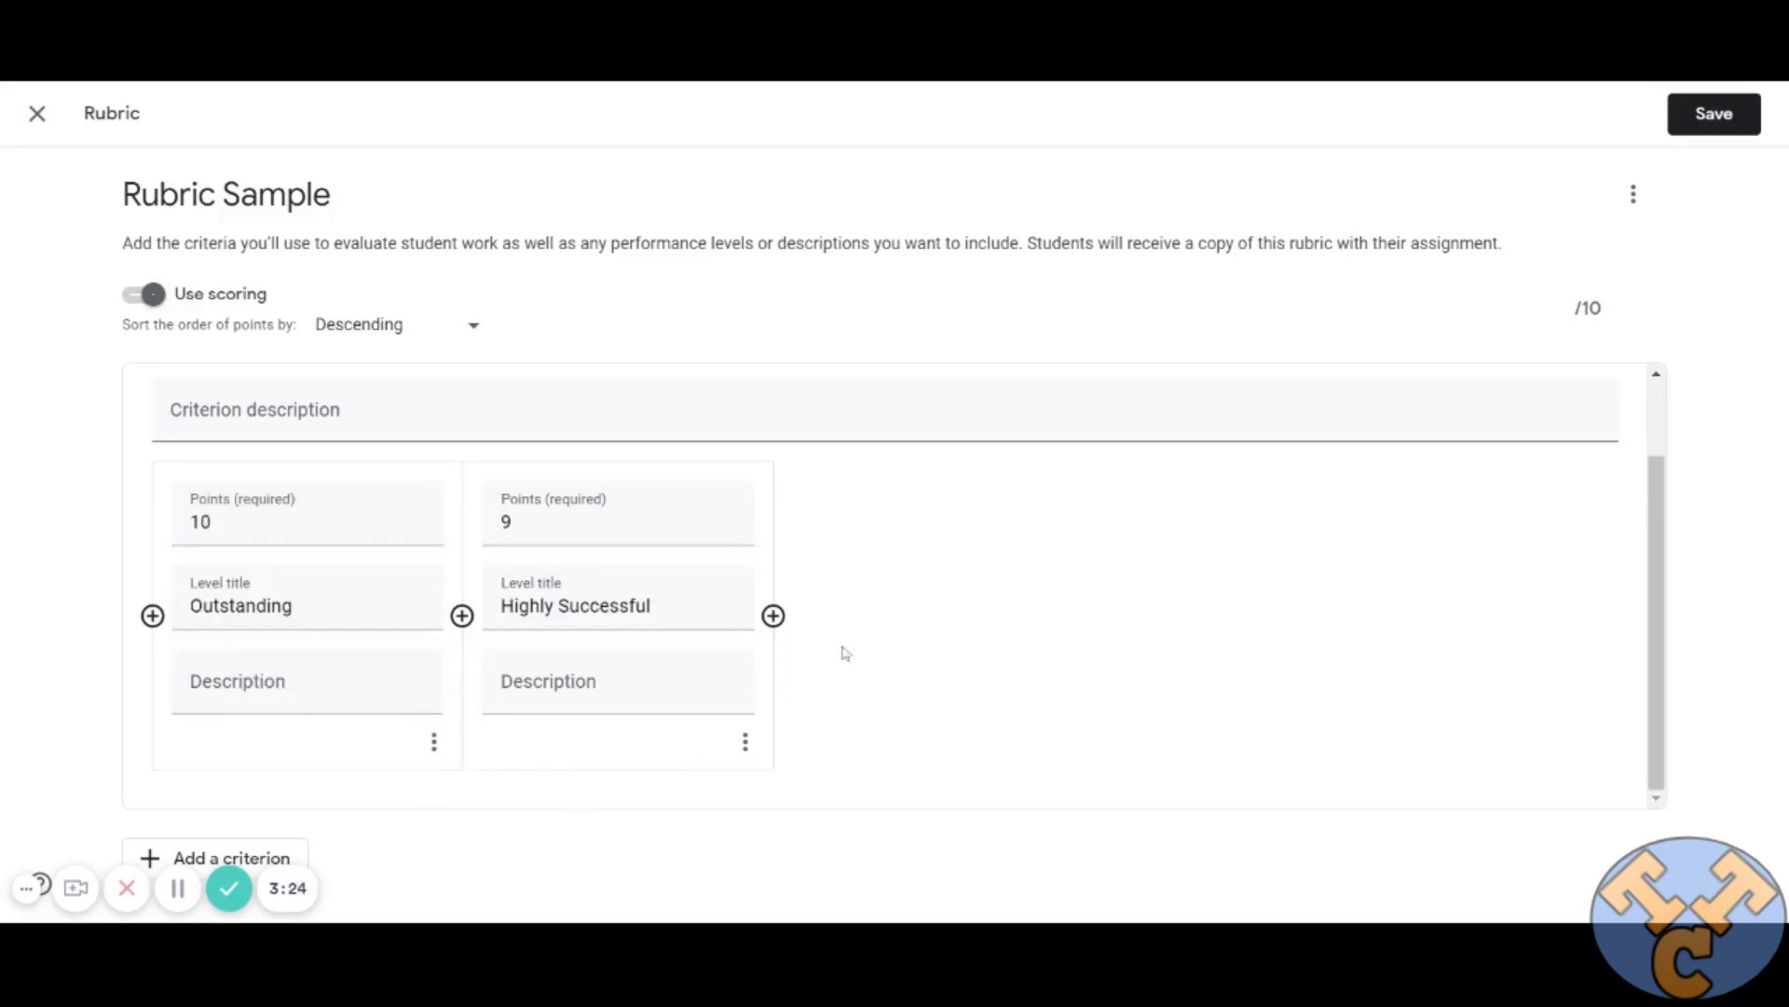
Add a third performance level after Highly Successful, worth 0 points and titled "Not Yet Successful".
left_click(773, 615)
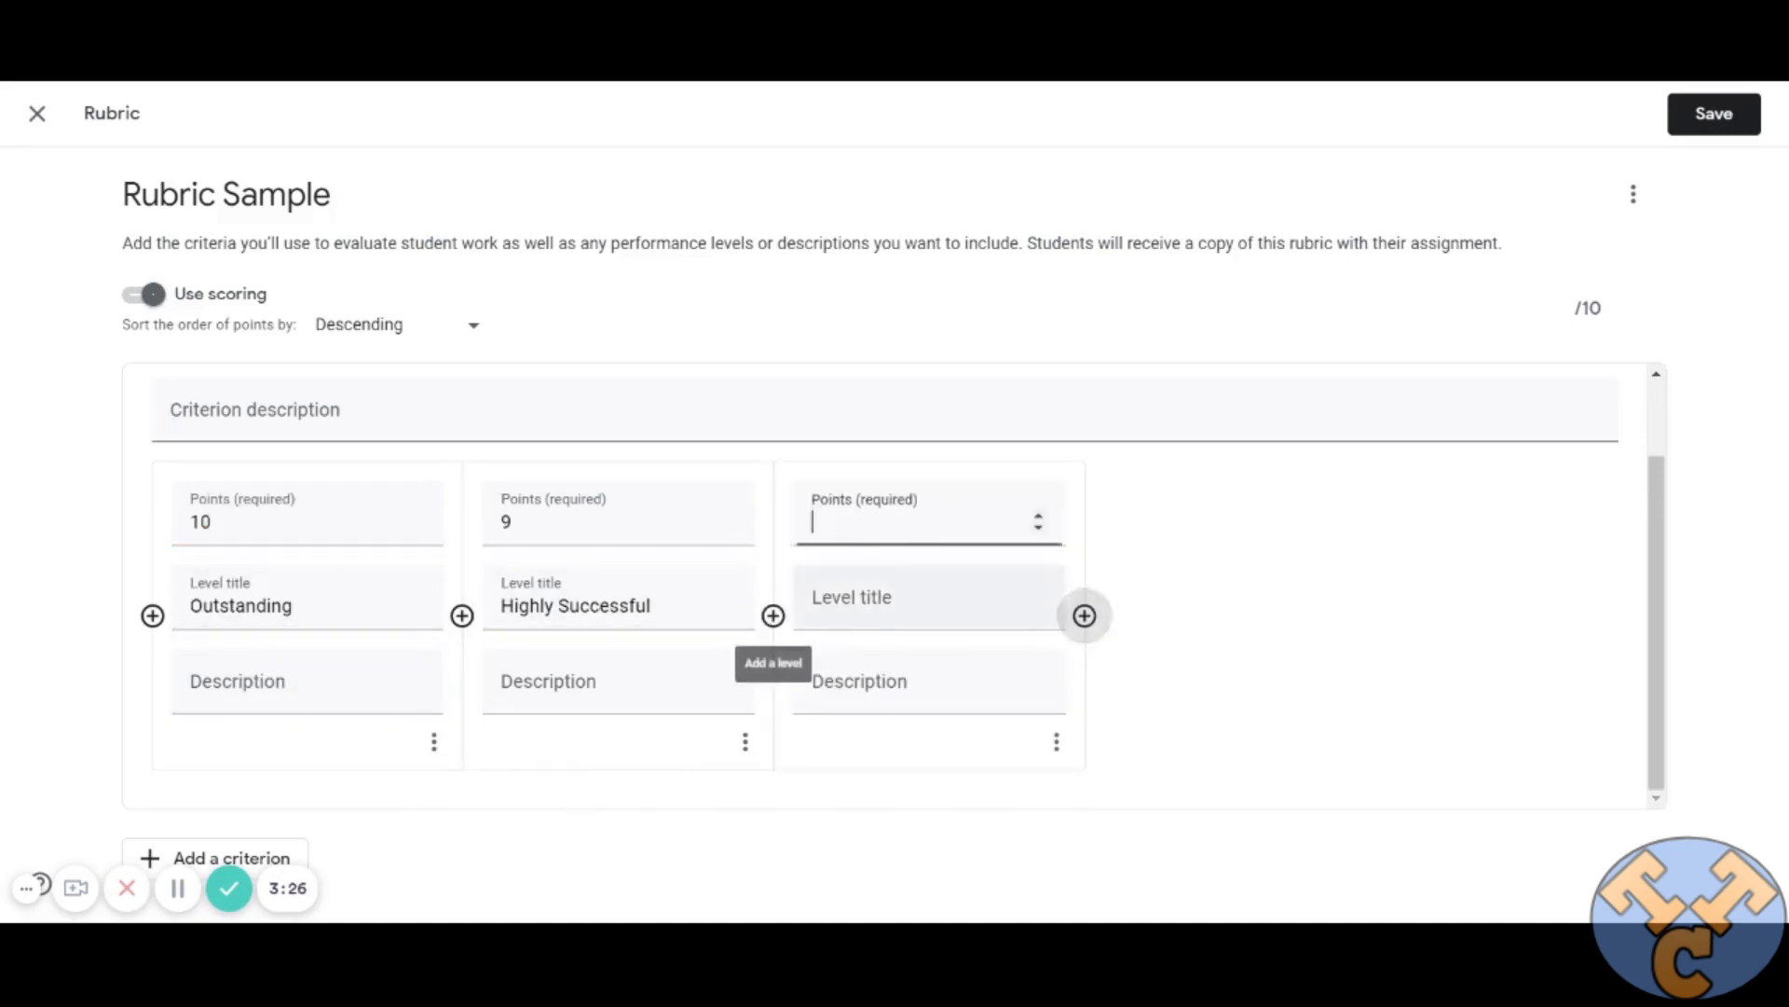
type("0")
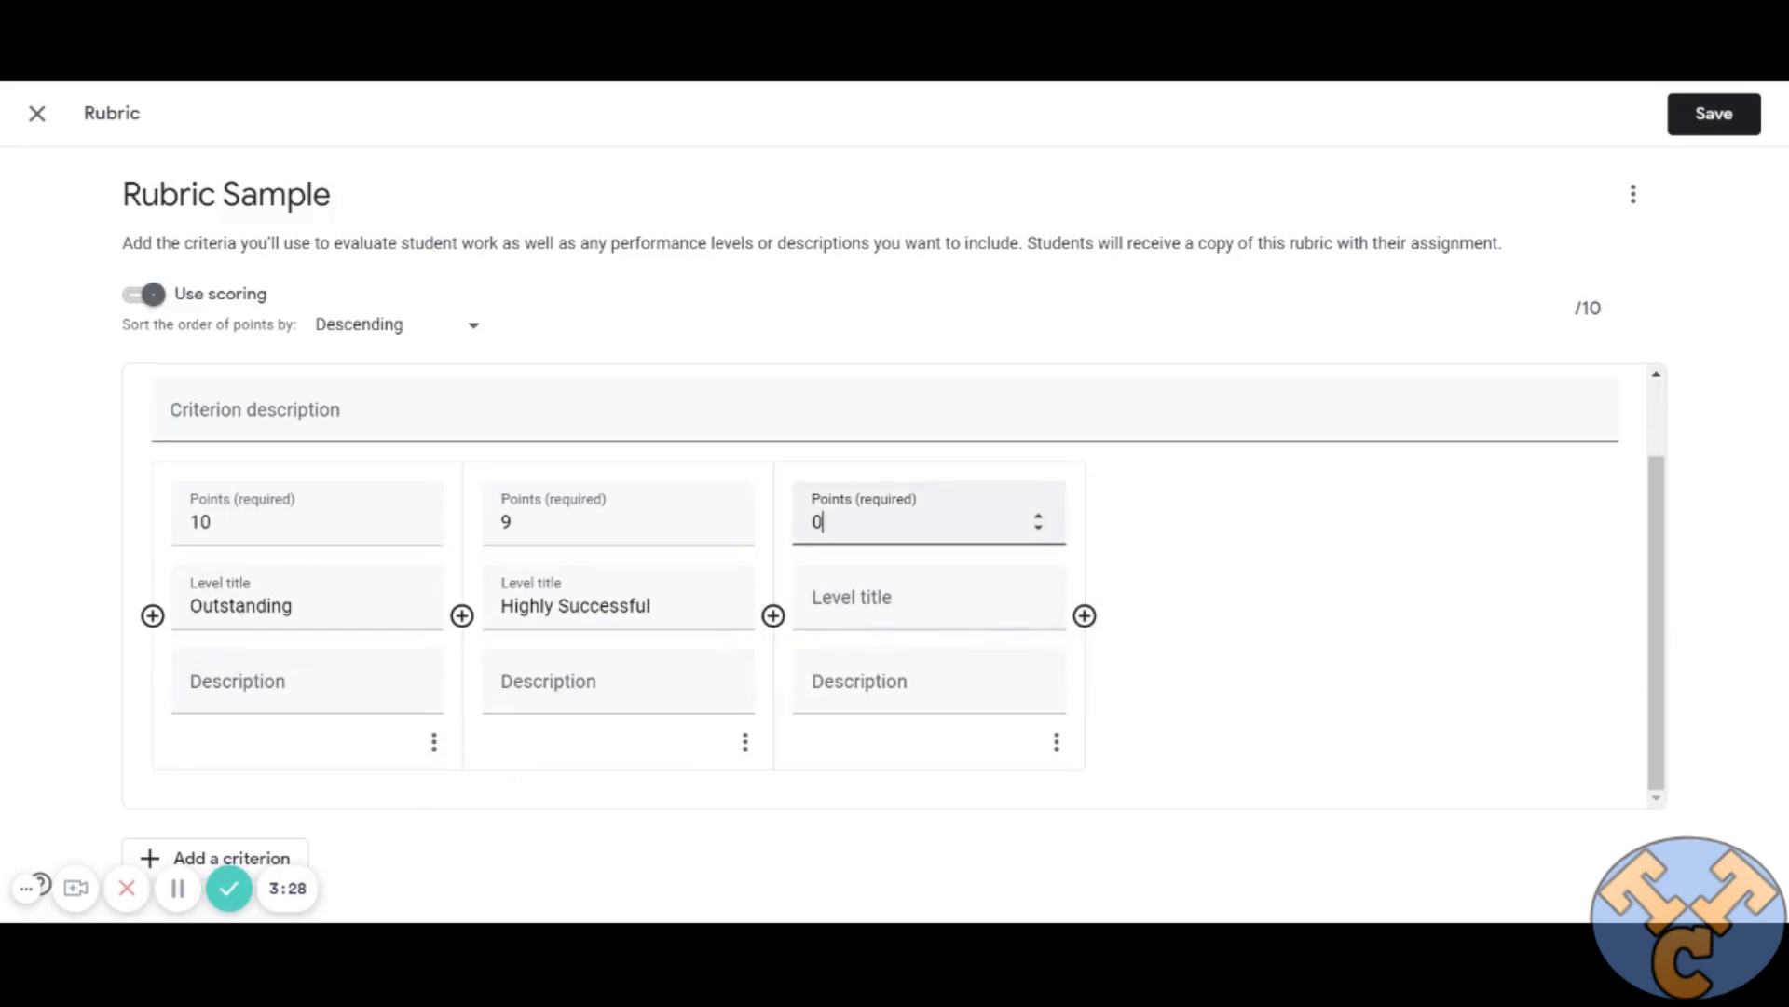
key("Tab")
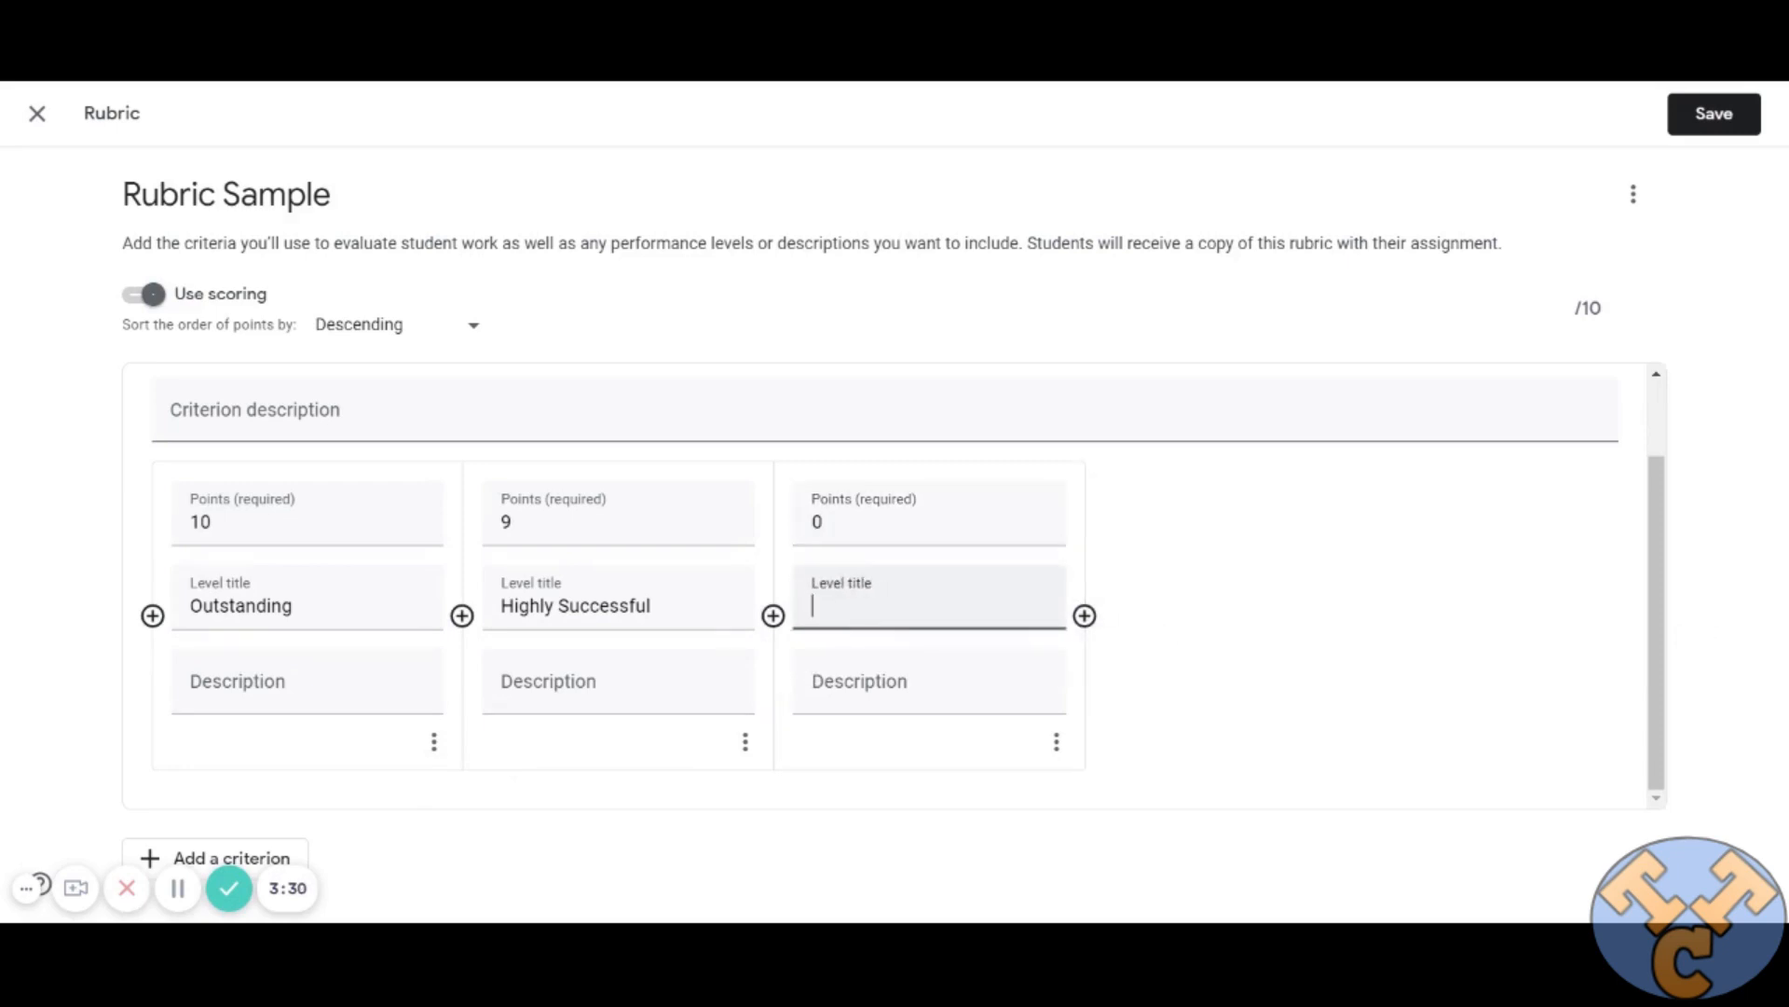
type("Not Yet Successful")
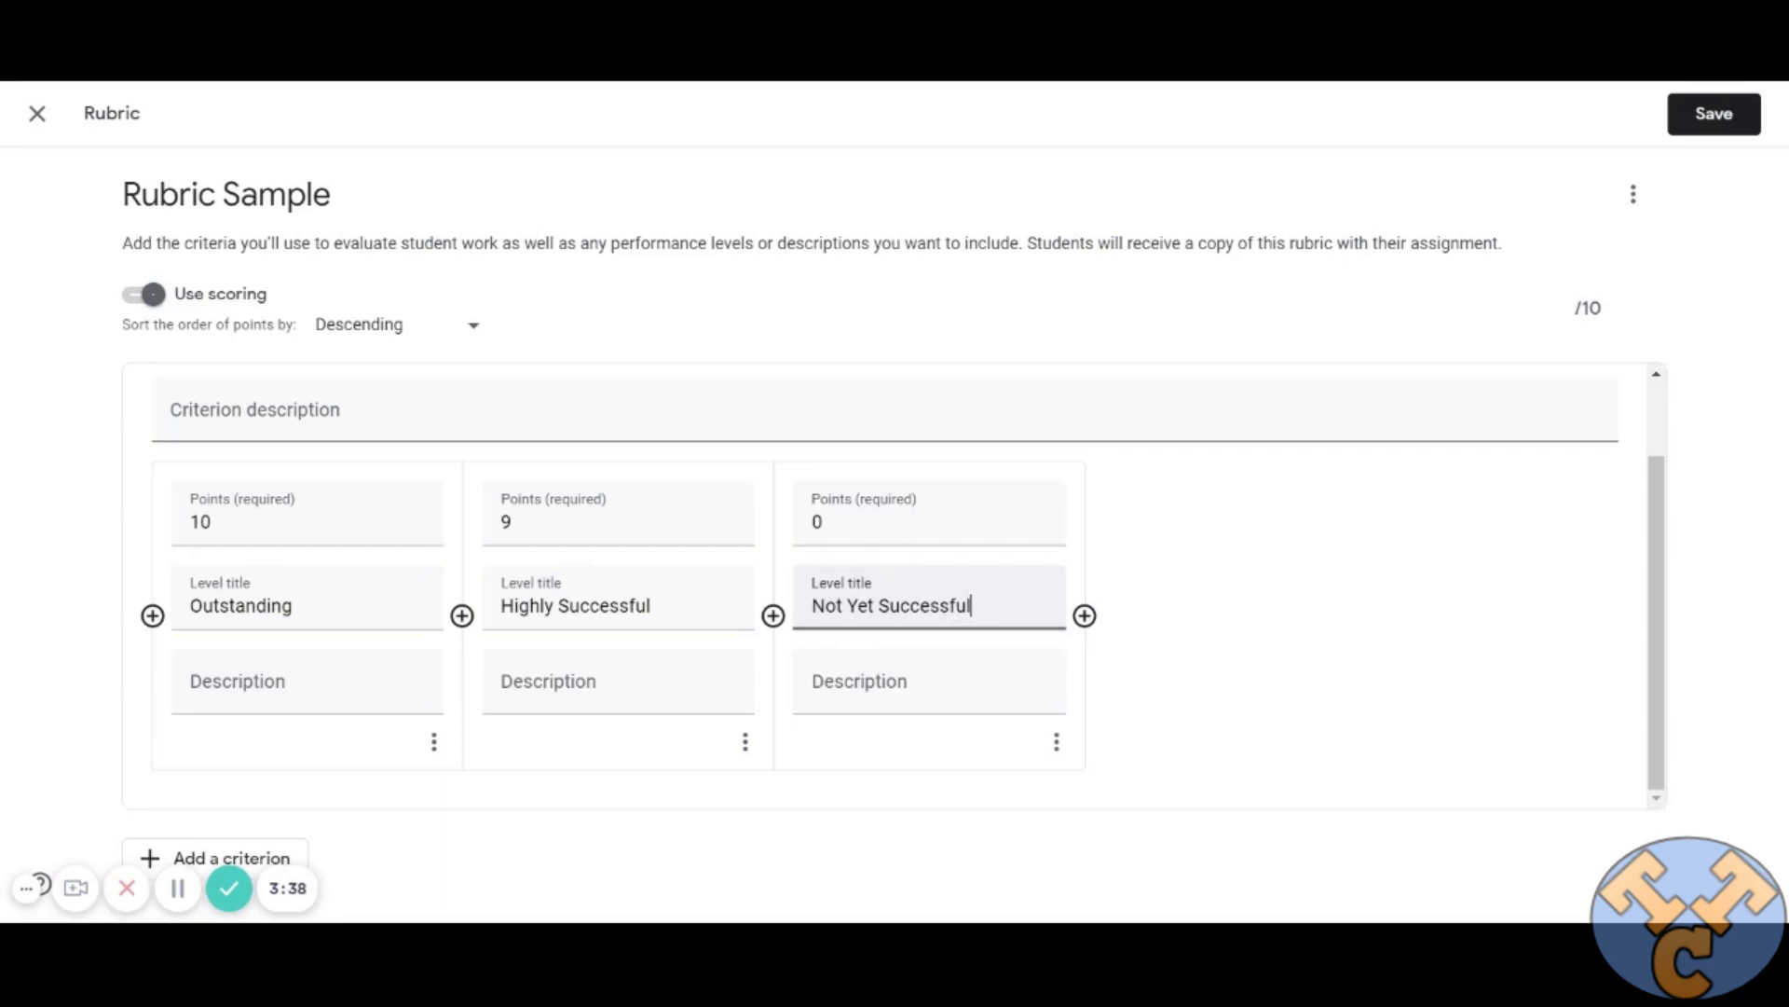
Enter "Ideas and Content" as the description of the first criterion.
left_click(263, 424)
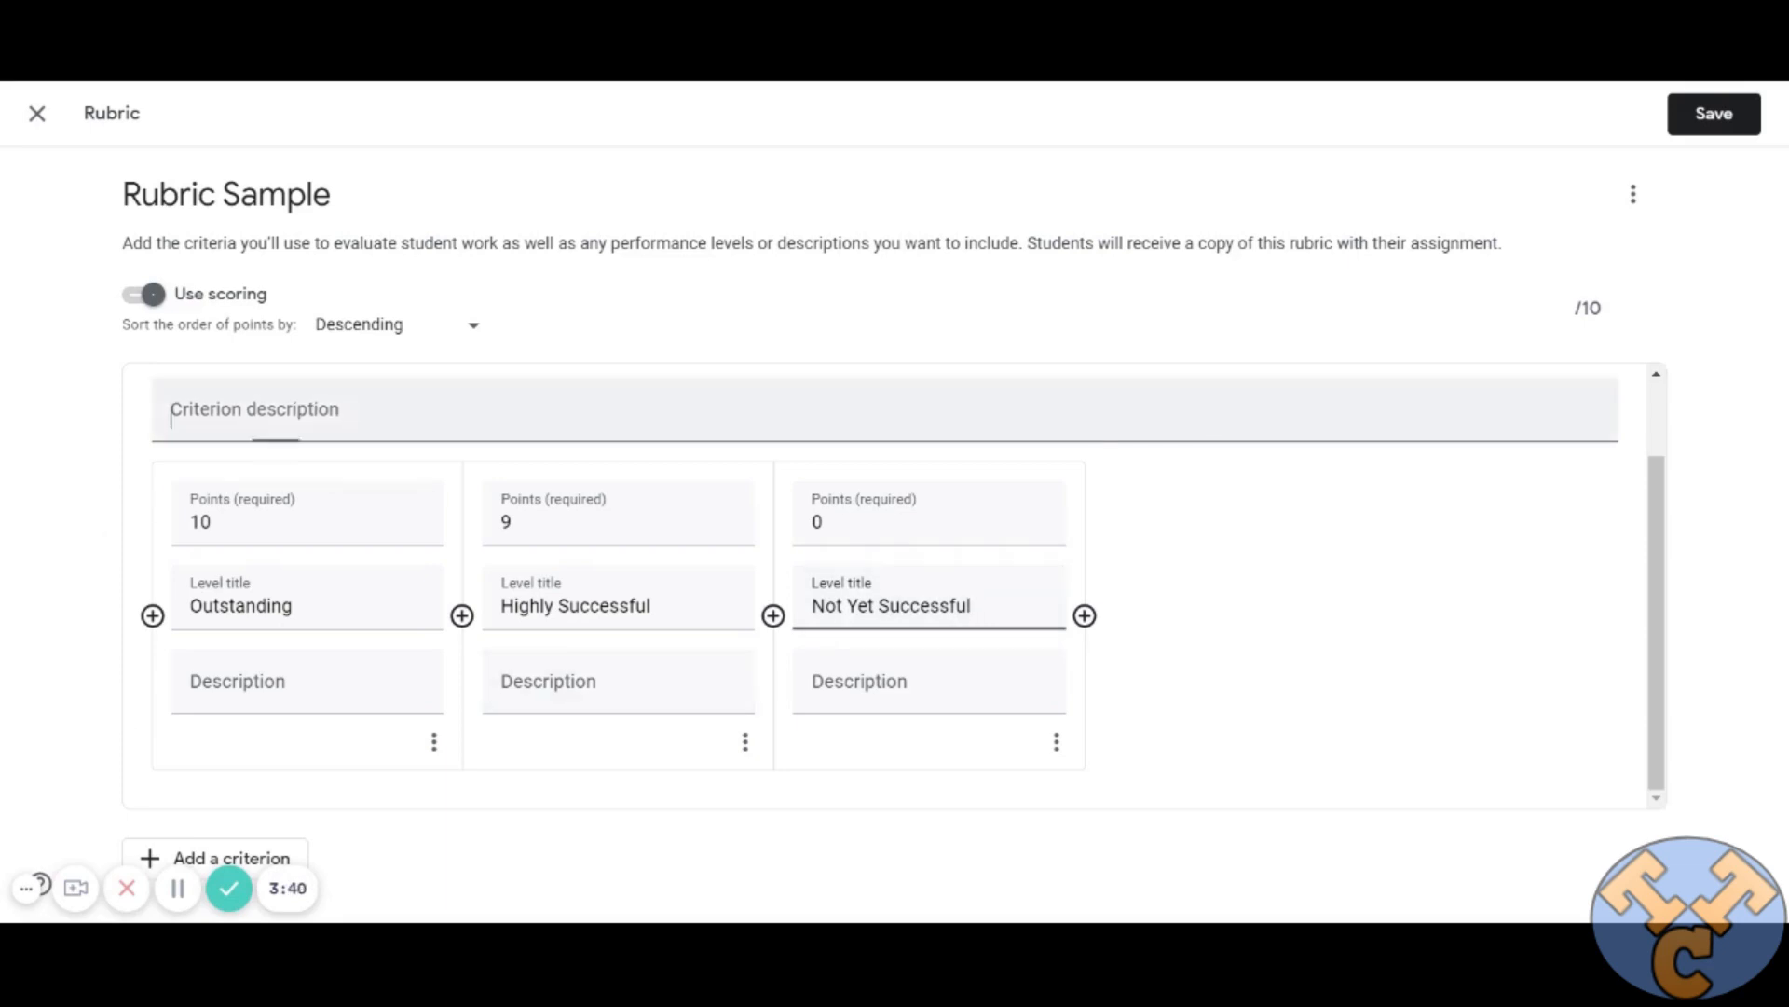
type("Idea")
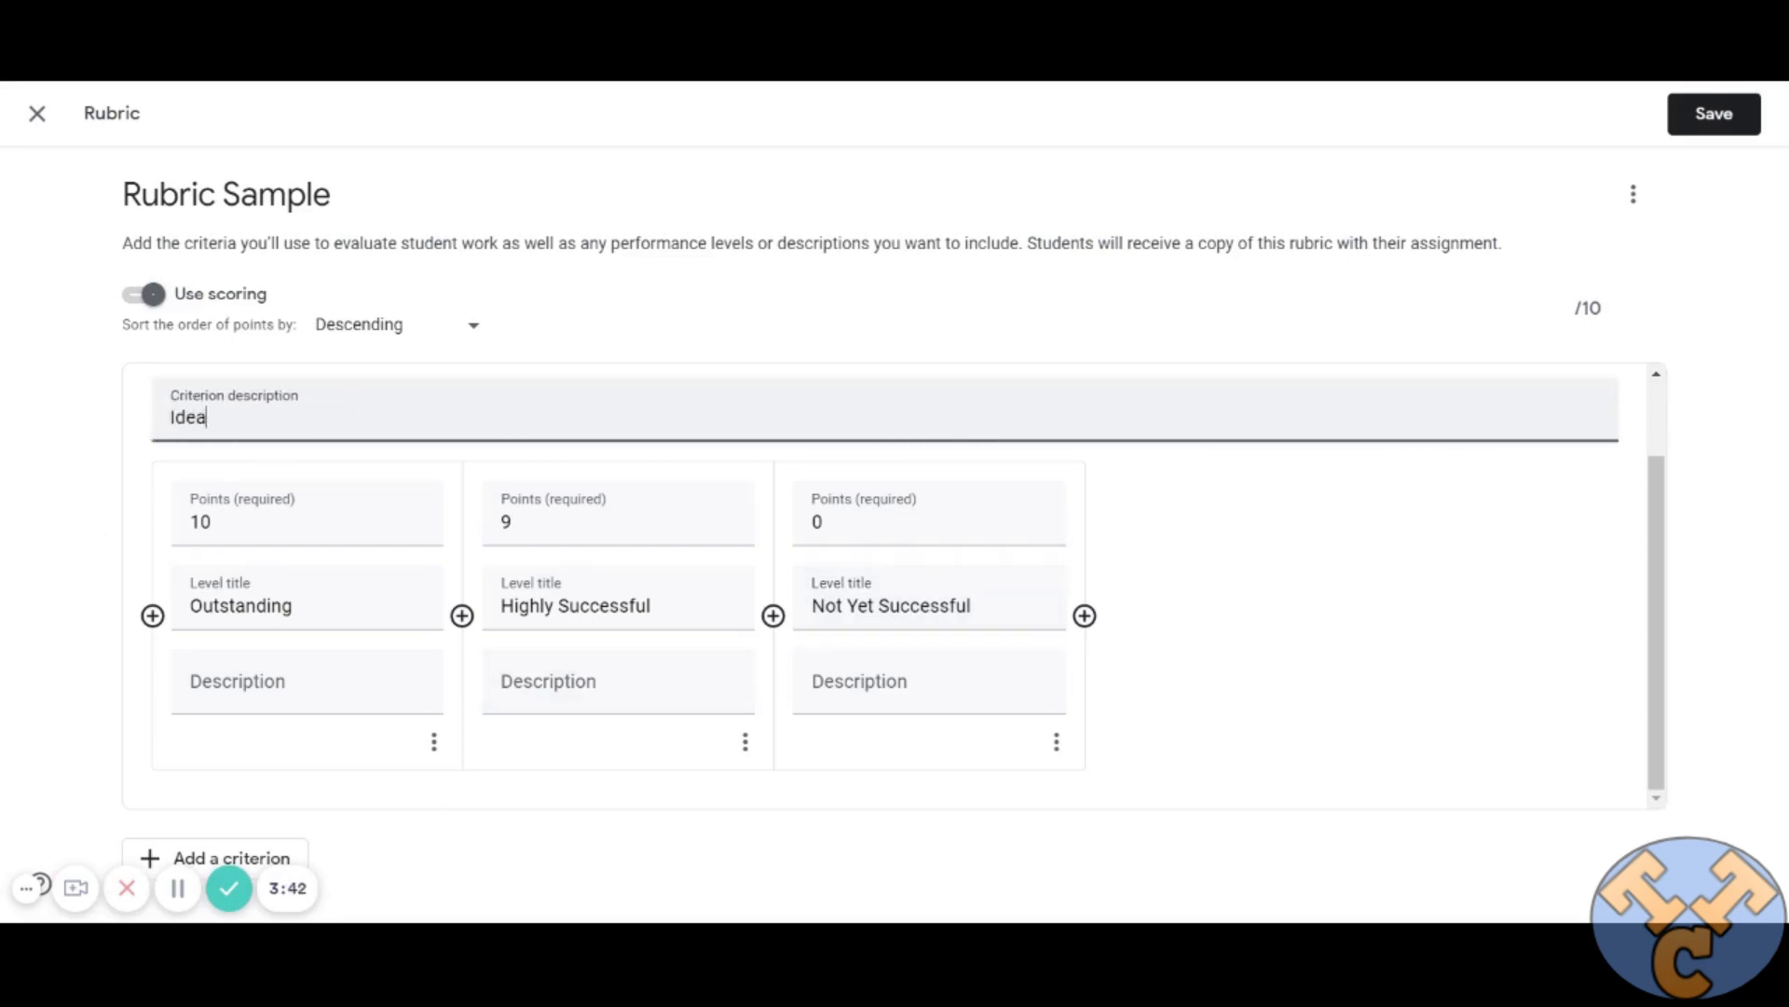
type("s and Content")
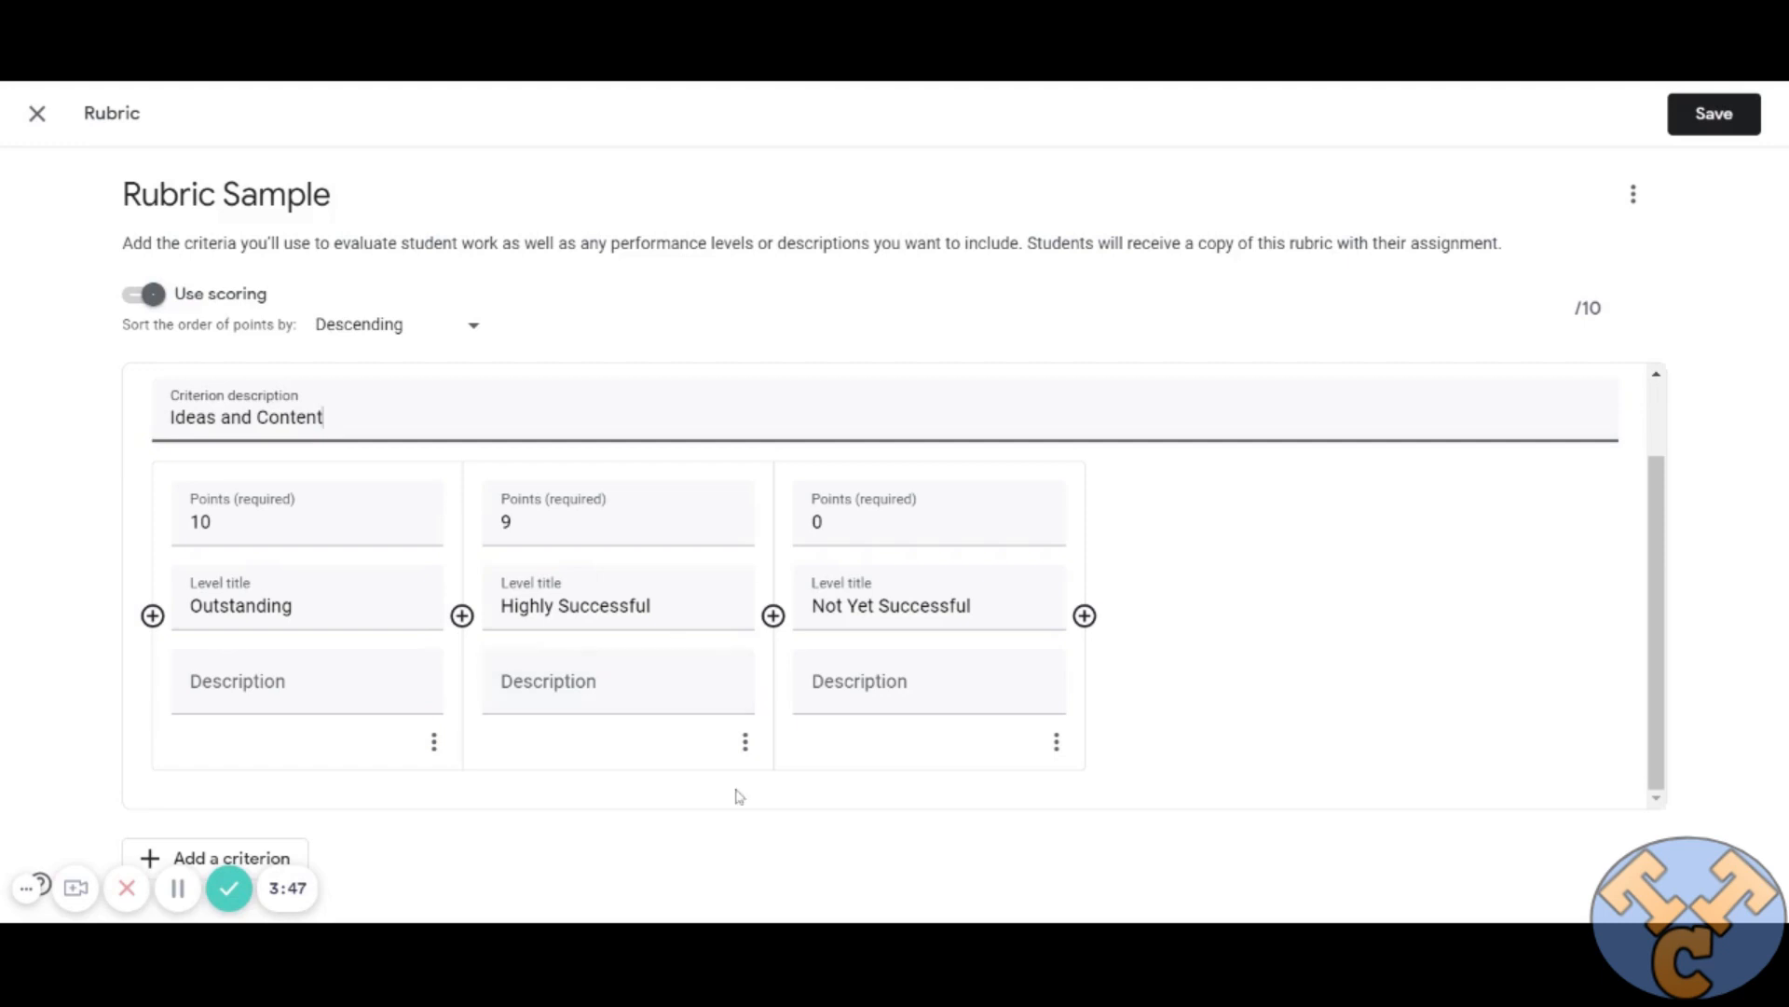
Add a second criterion to the rubric and title it "Language Conventions".
left_click(256, 857)
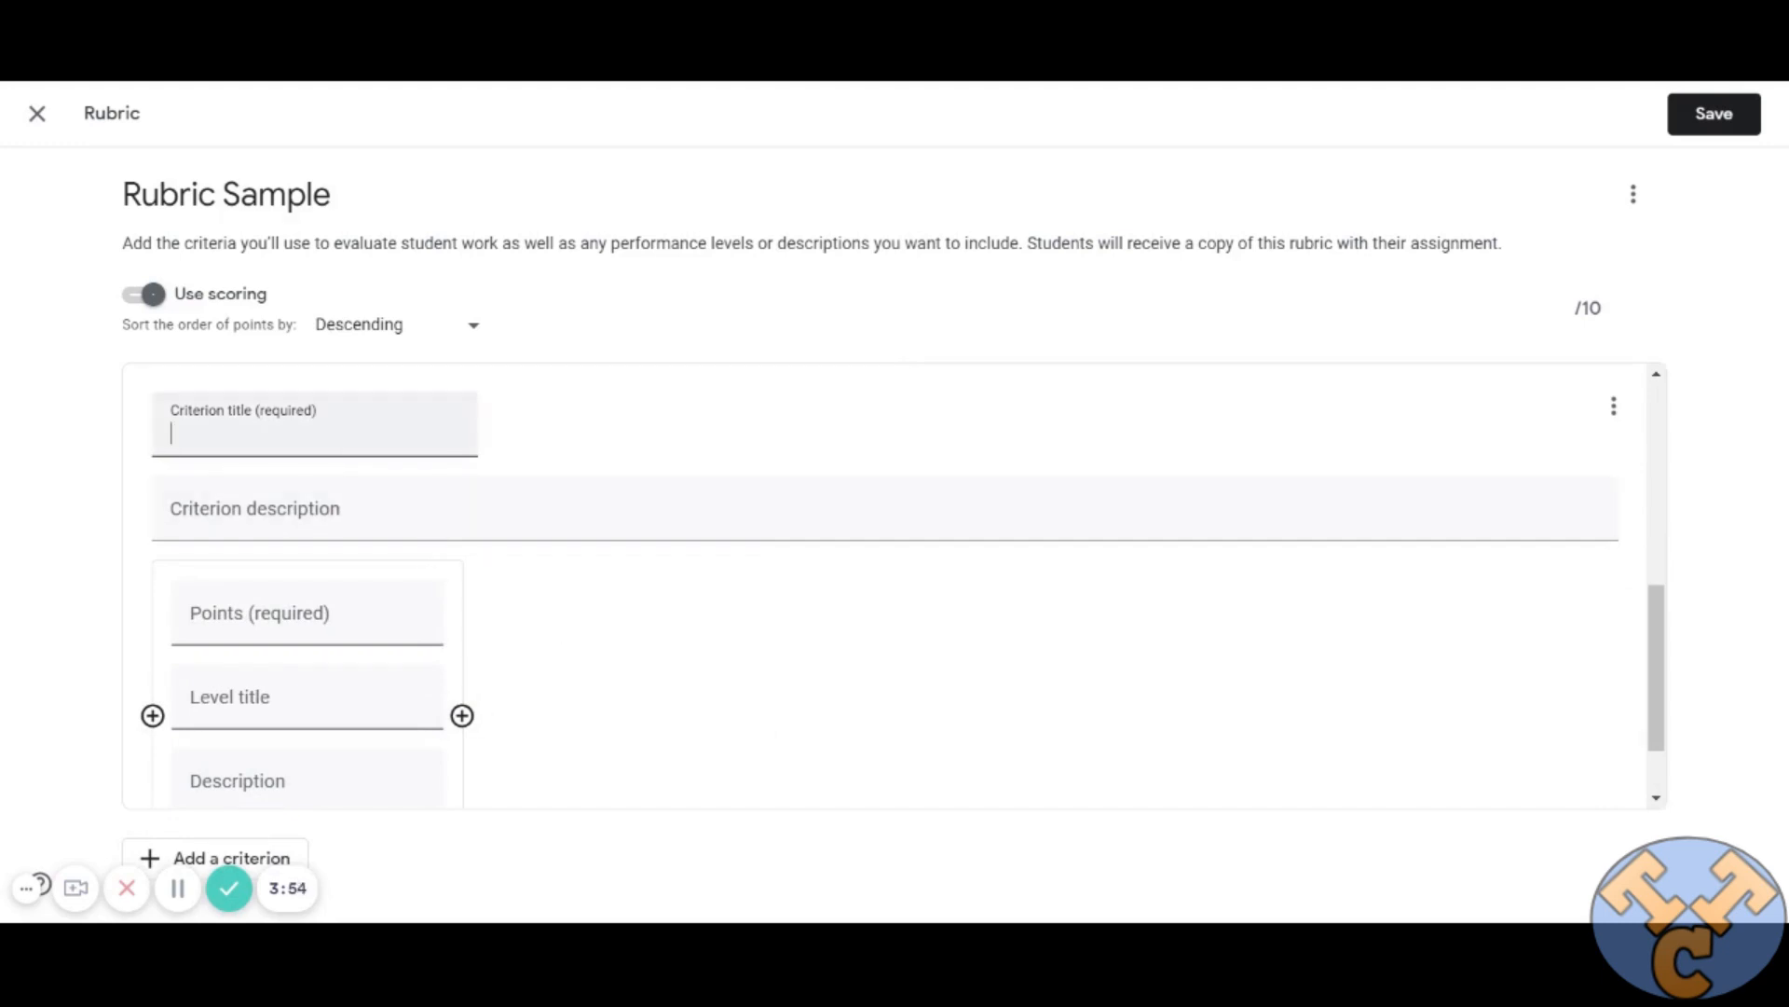
type("Language Conv")
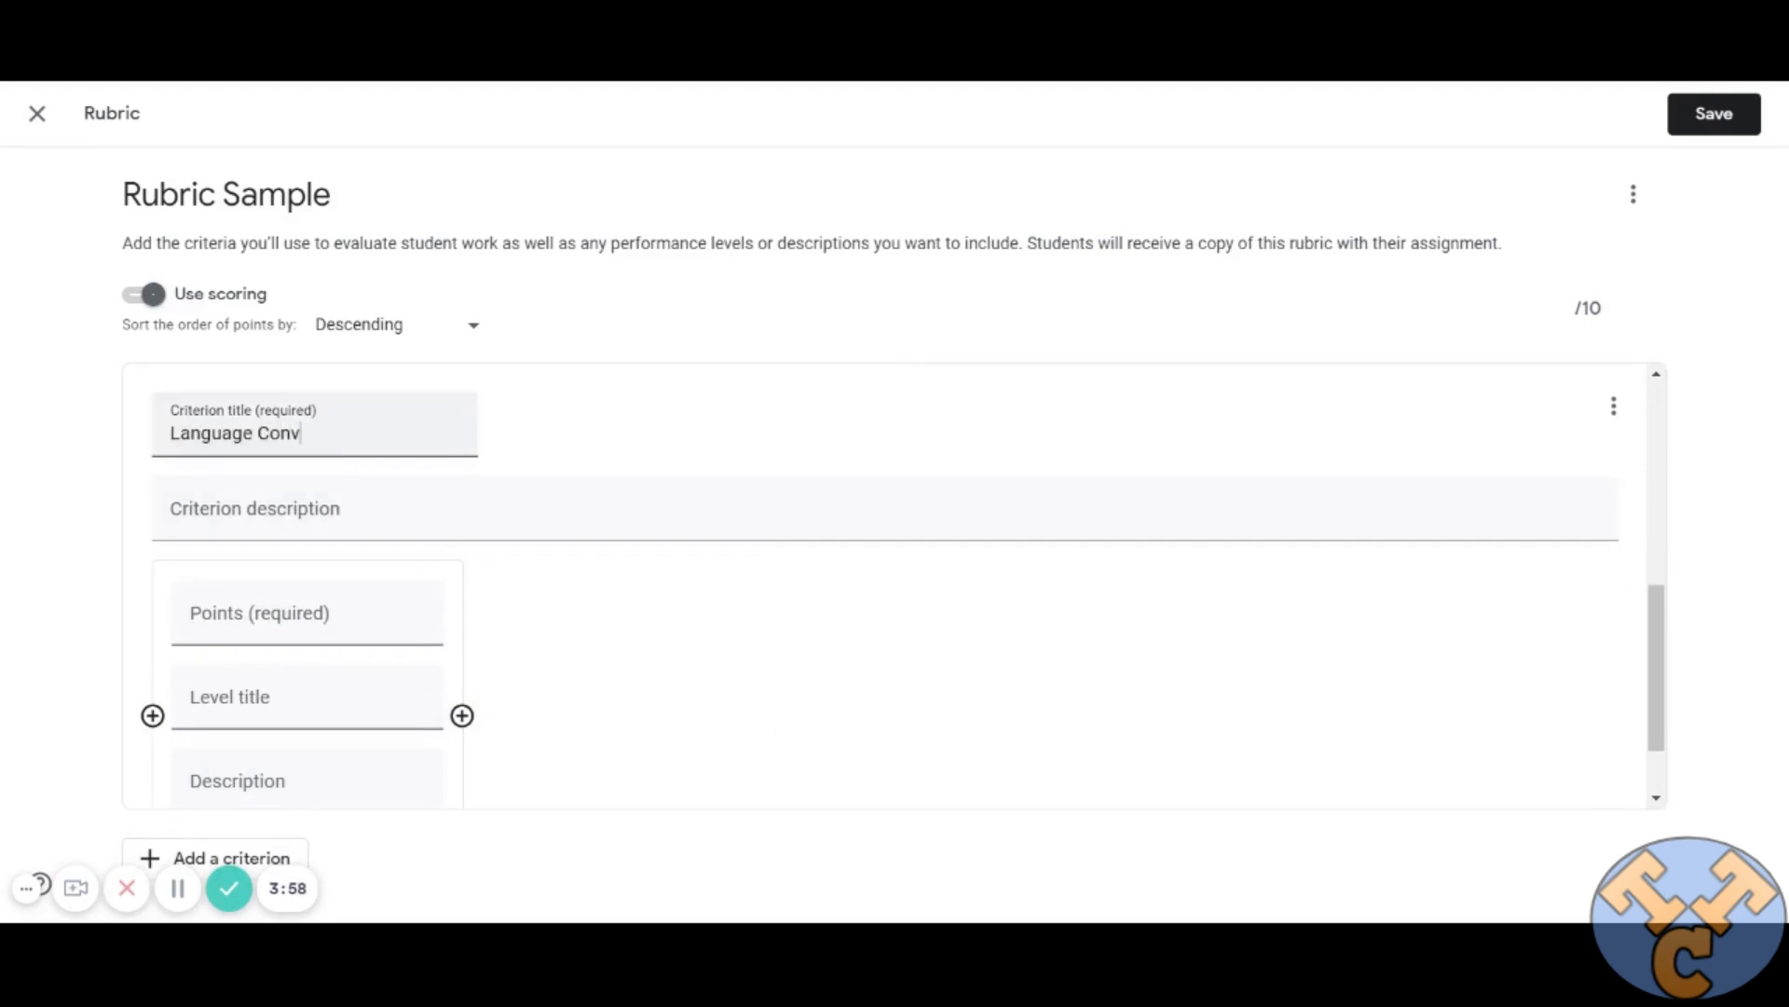
type("entions")
Replace the first criterion's title with "Question 1", keeping its description.
scroll(680, 662, "down", 1)
scroll(688, 664, "up", 5)
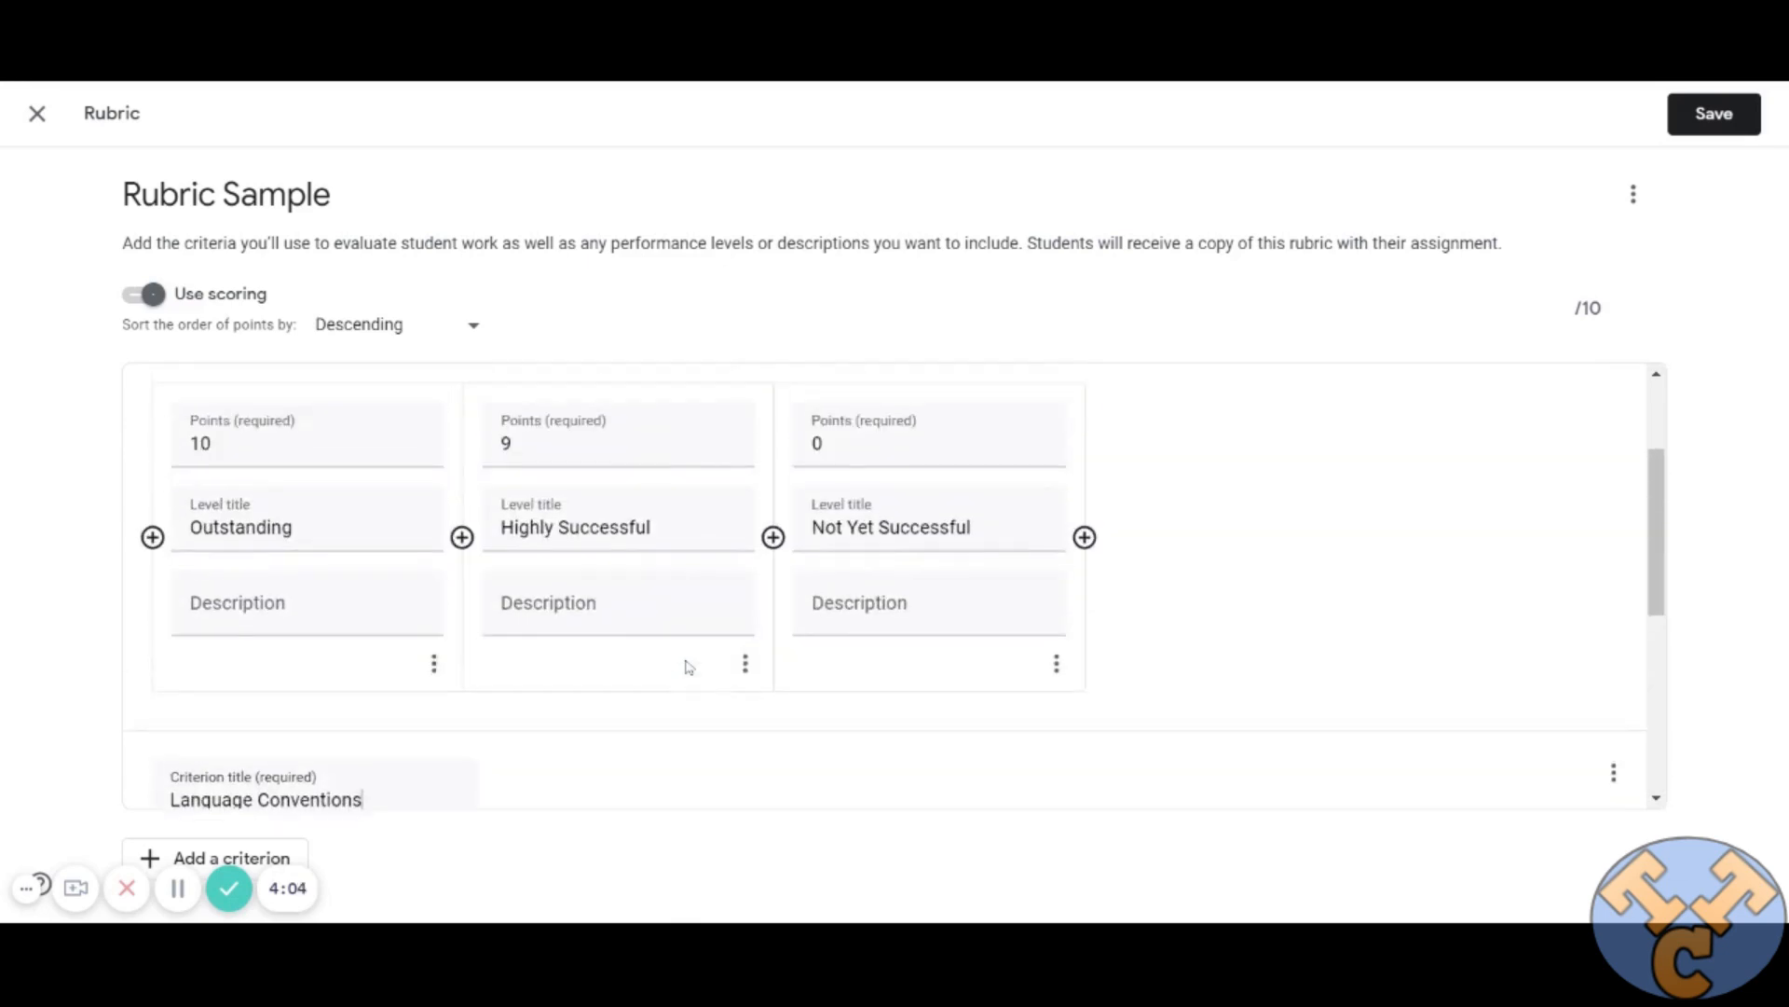
scroll(1150, 629, "up", 2)
scroll(1150, 629, "up", 1)
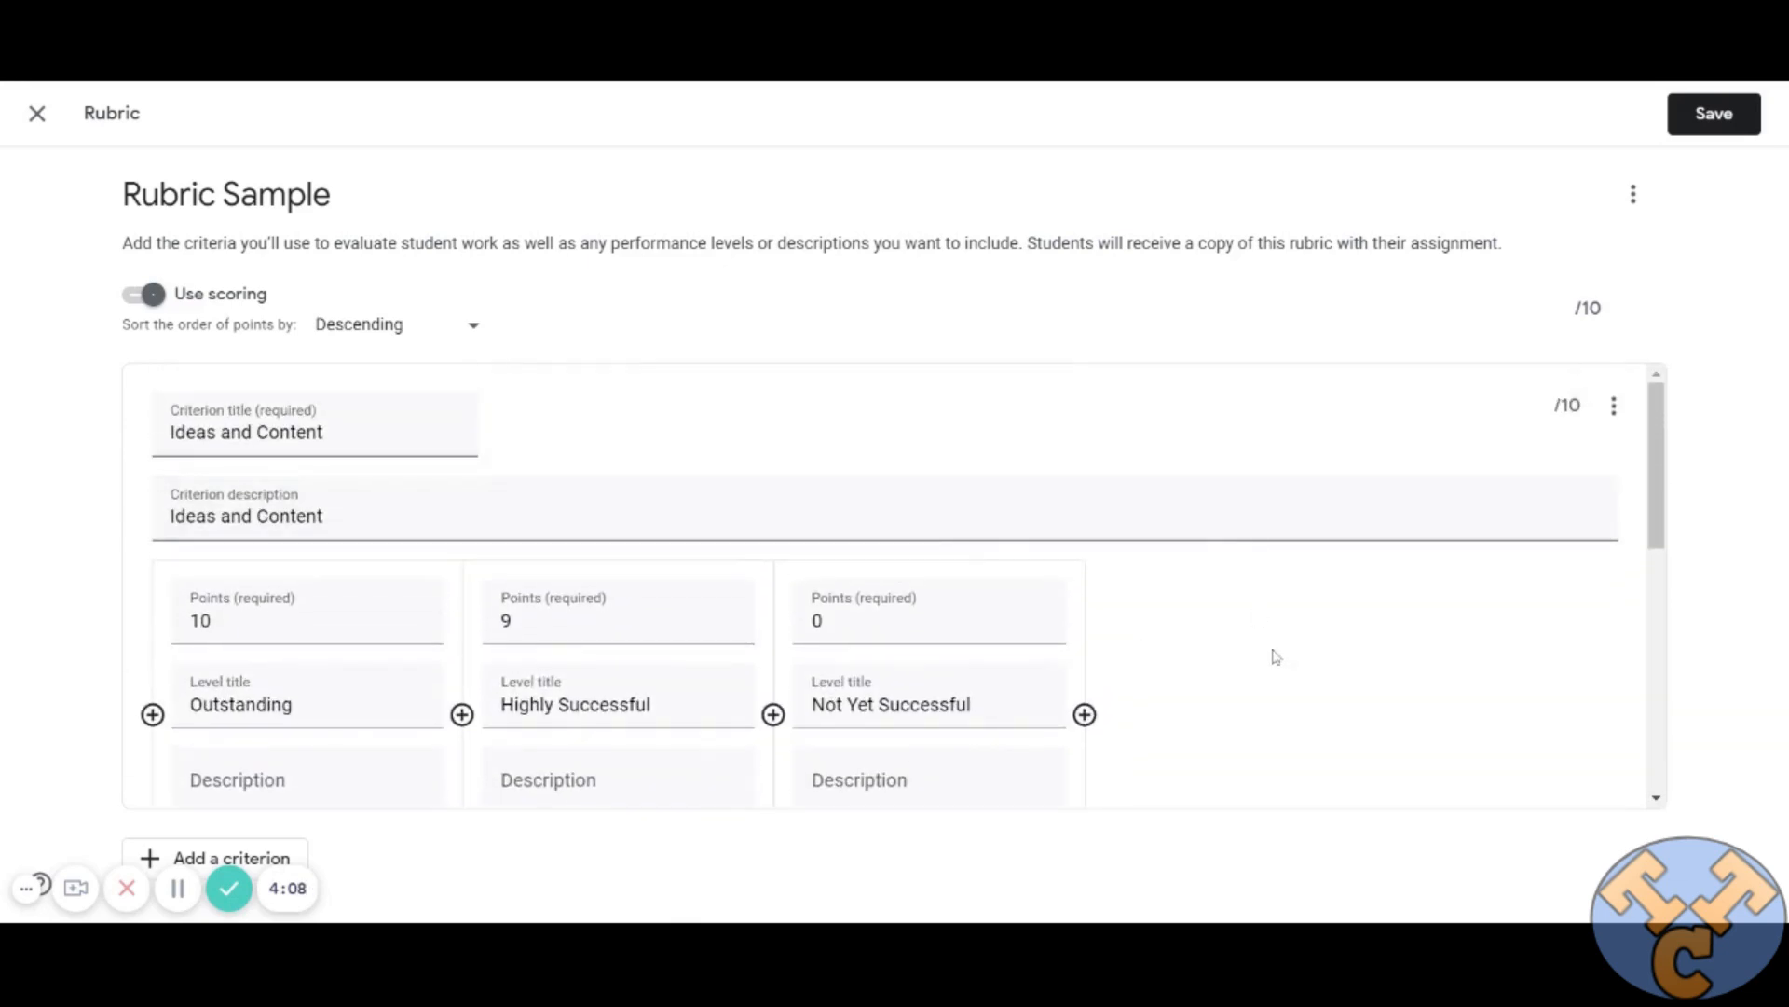
left_click_drag(336, 434, 143, 461)
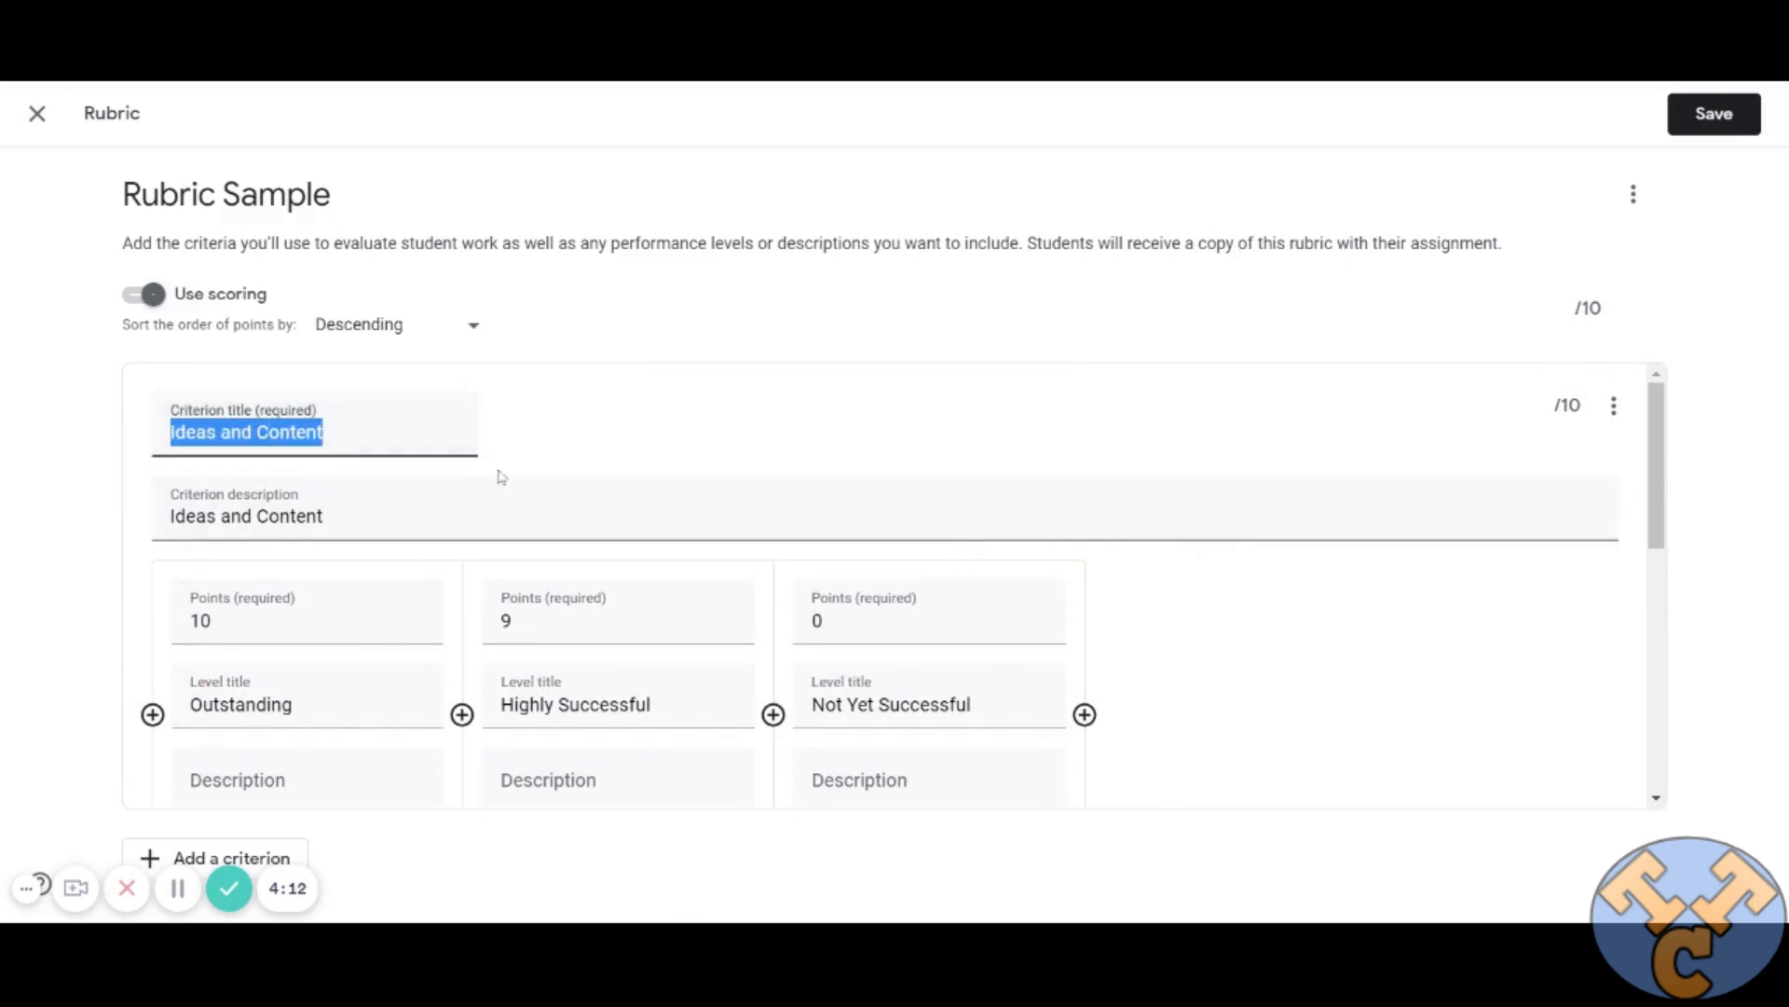
type("Question")
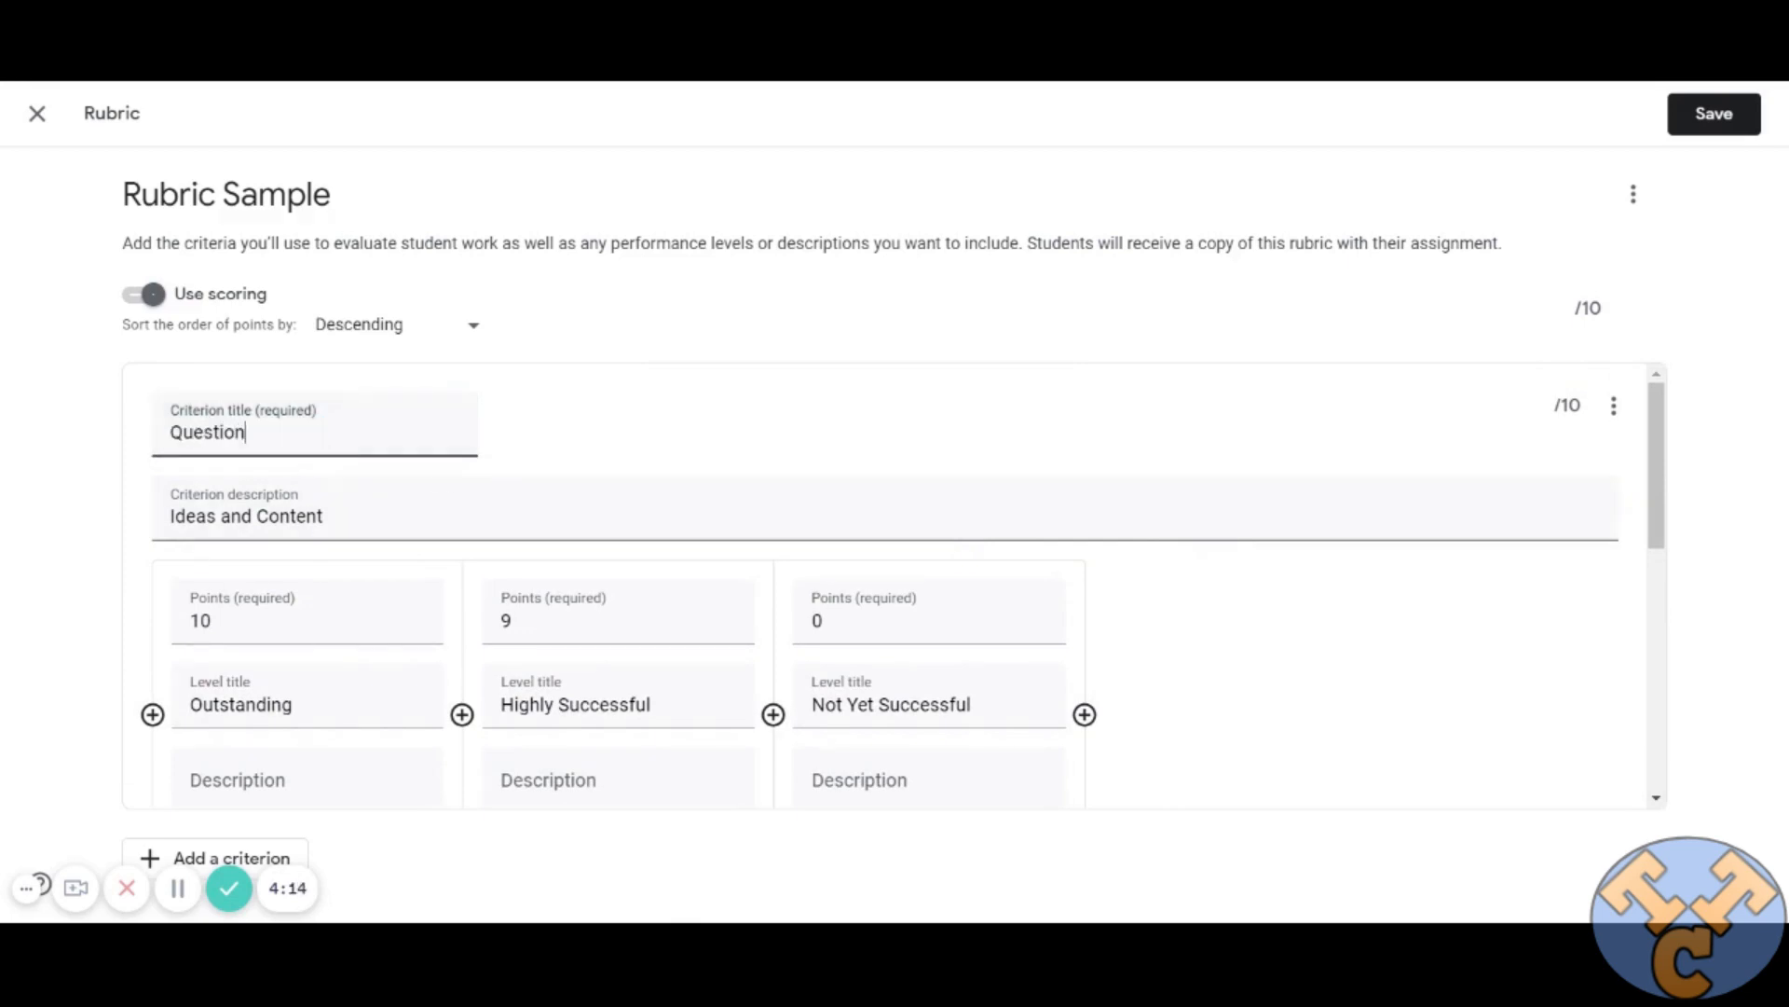
type(" 1")
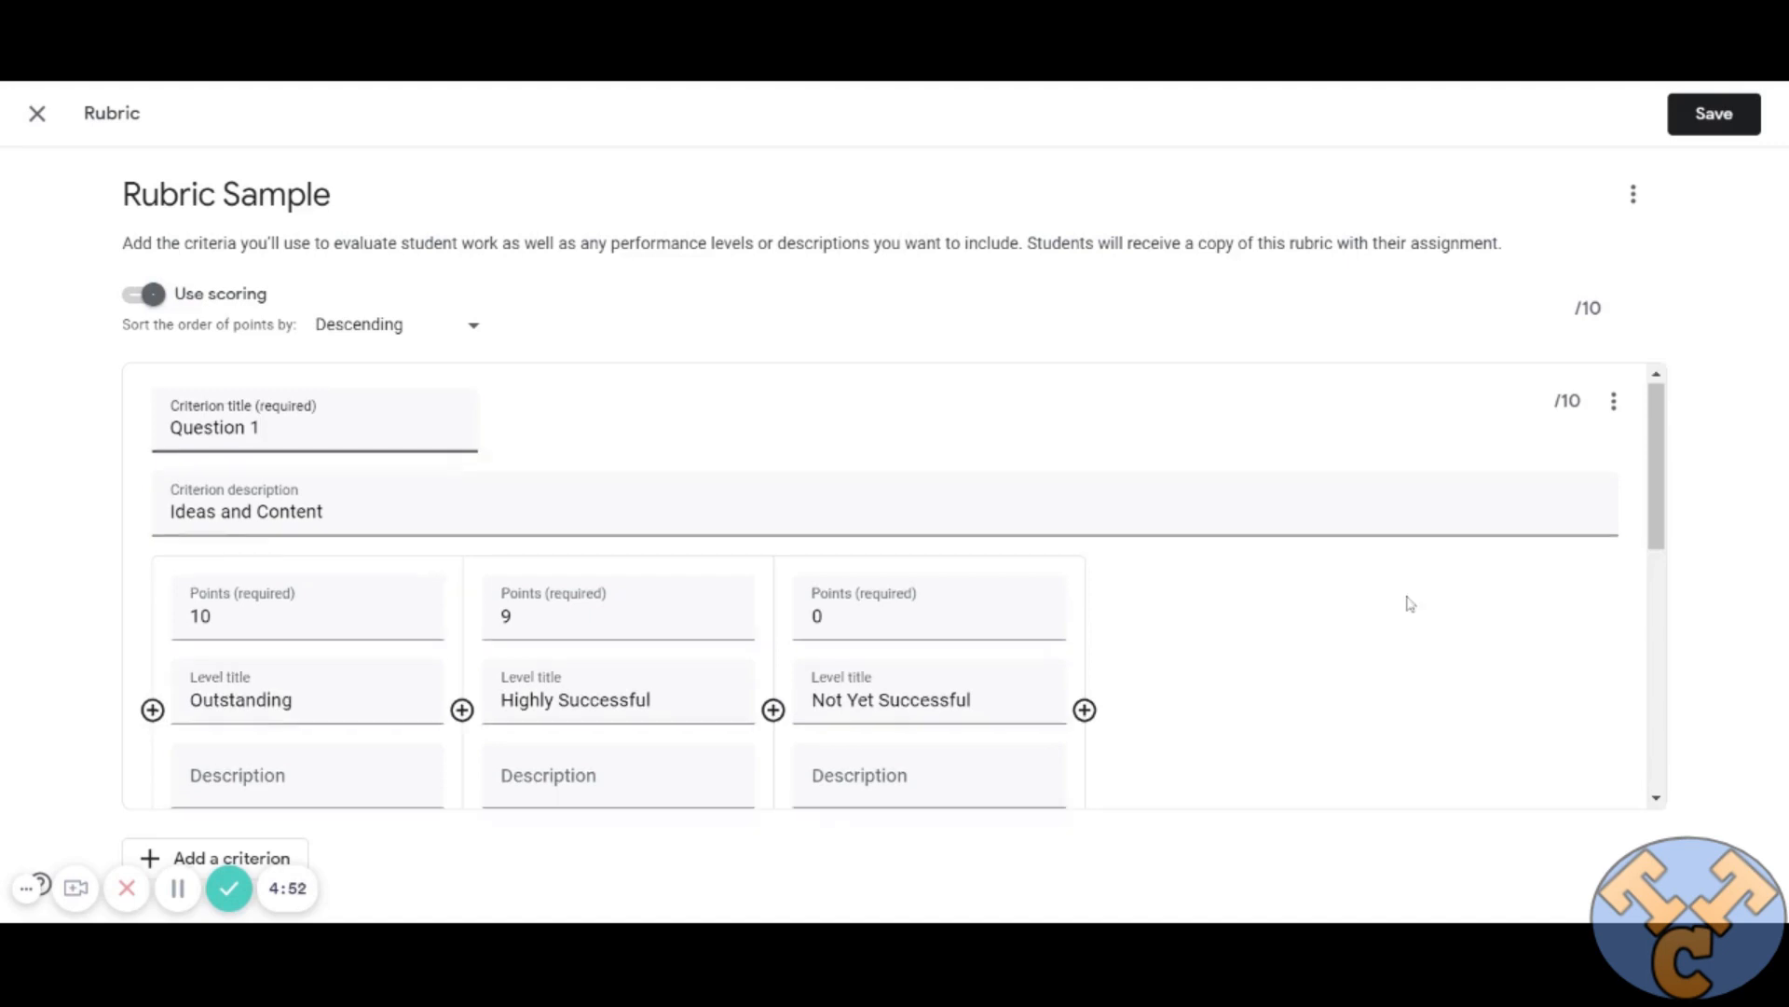
Delete the Language Conventions criterion from the rubric.
scroll(1406, 606, "down", 7)
scroll(1402, 617, "up", 2)
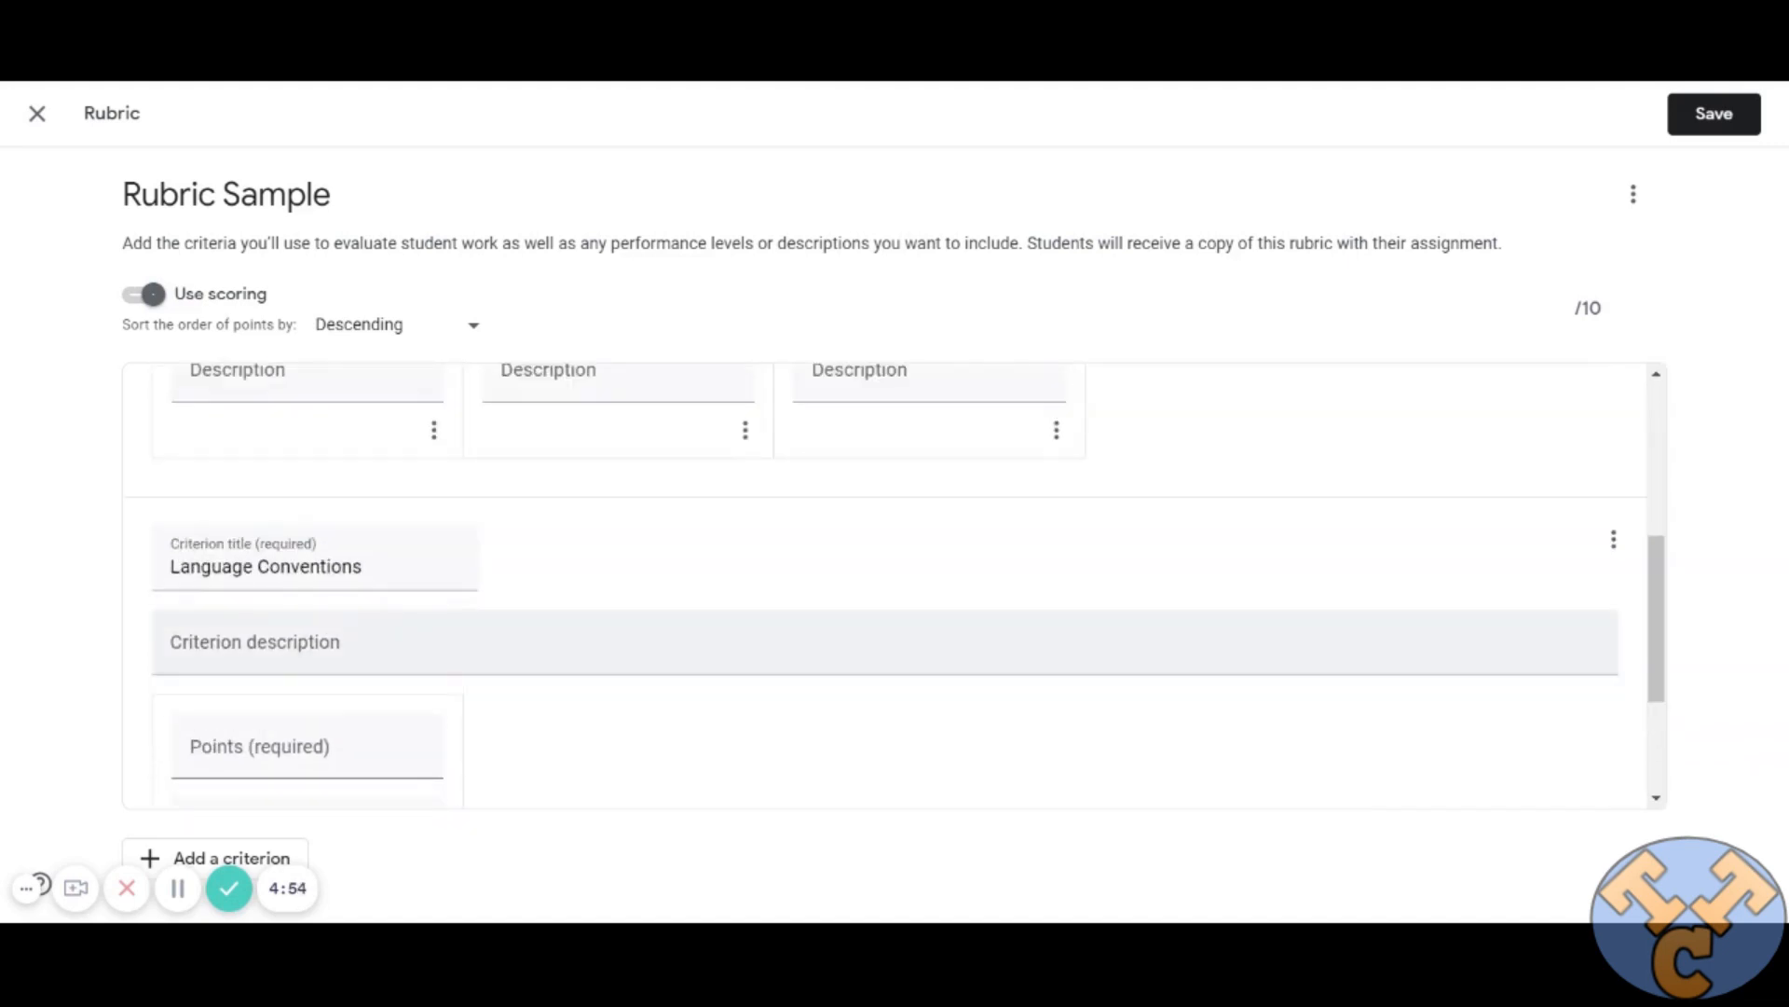
left_click(1613, 539)
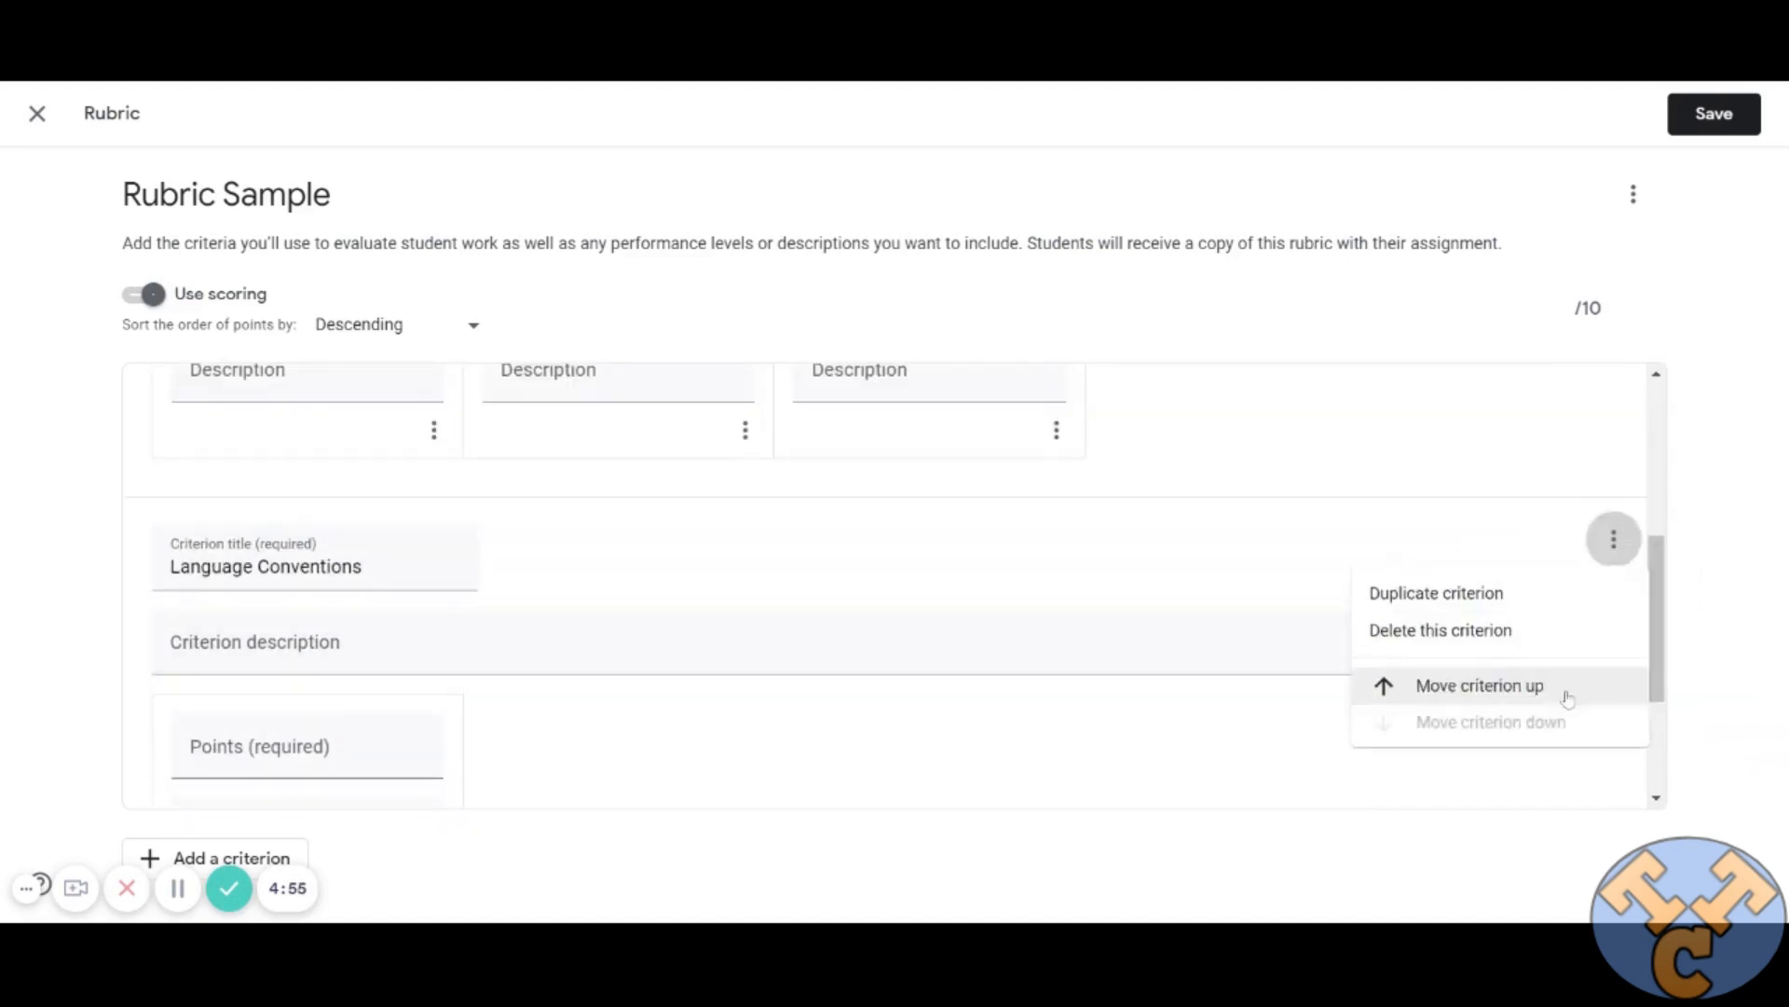
left_click(1465, 630)
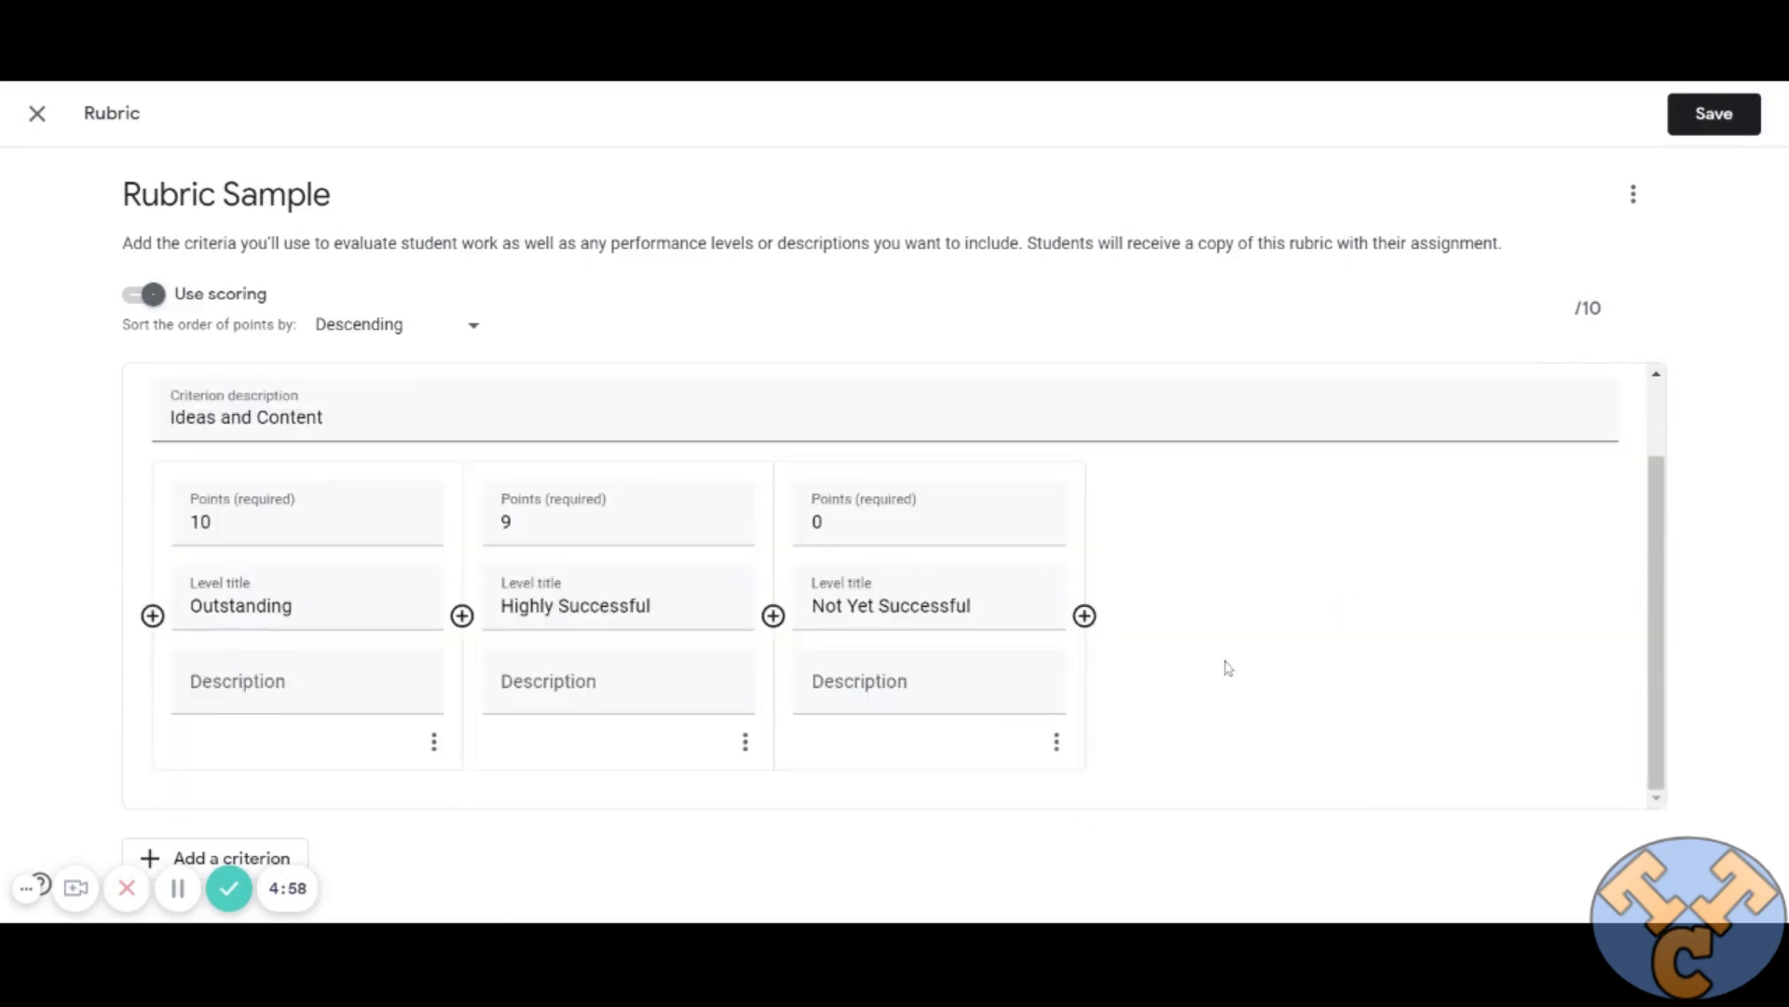
Save the finished rubric so it is attached to the Rubric Sample assignment.
scroll(1230, 669, "up", 1)
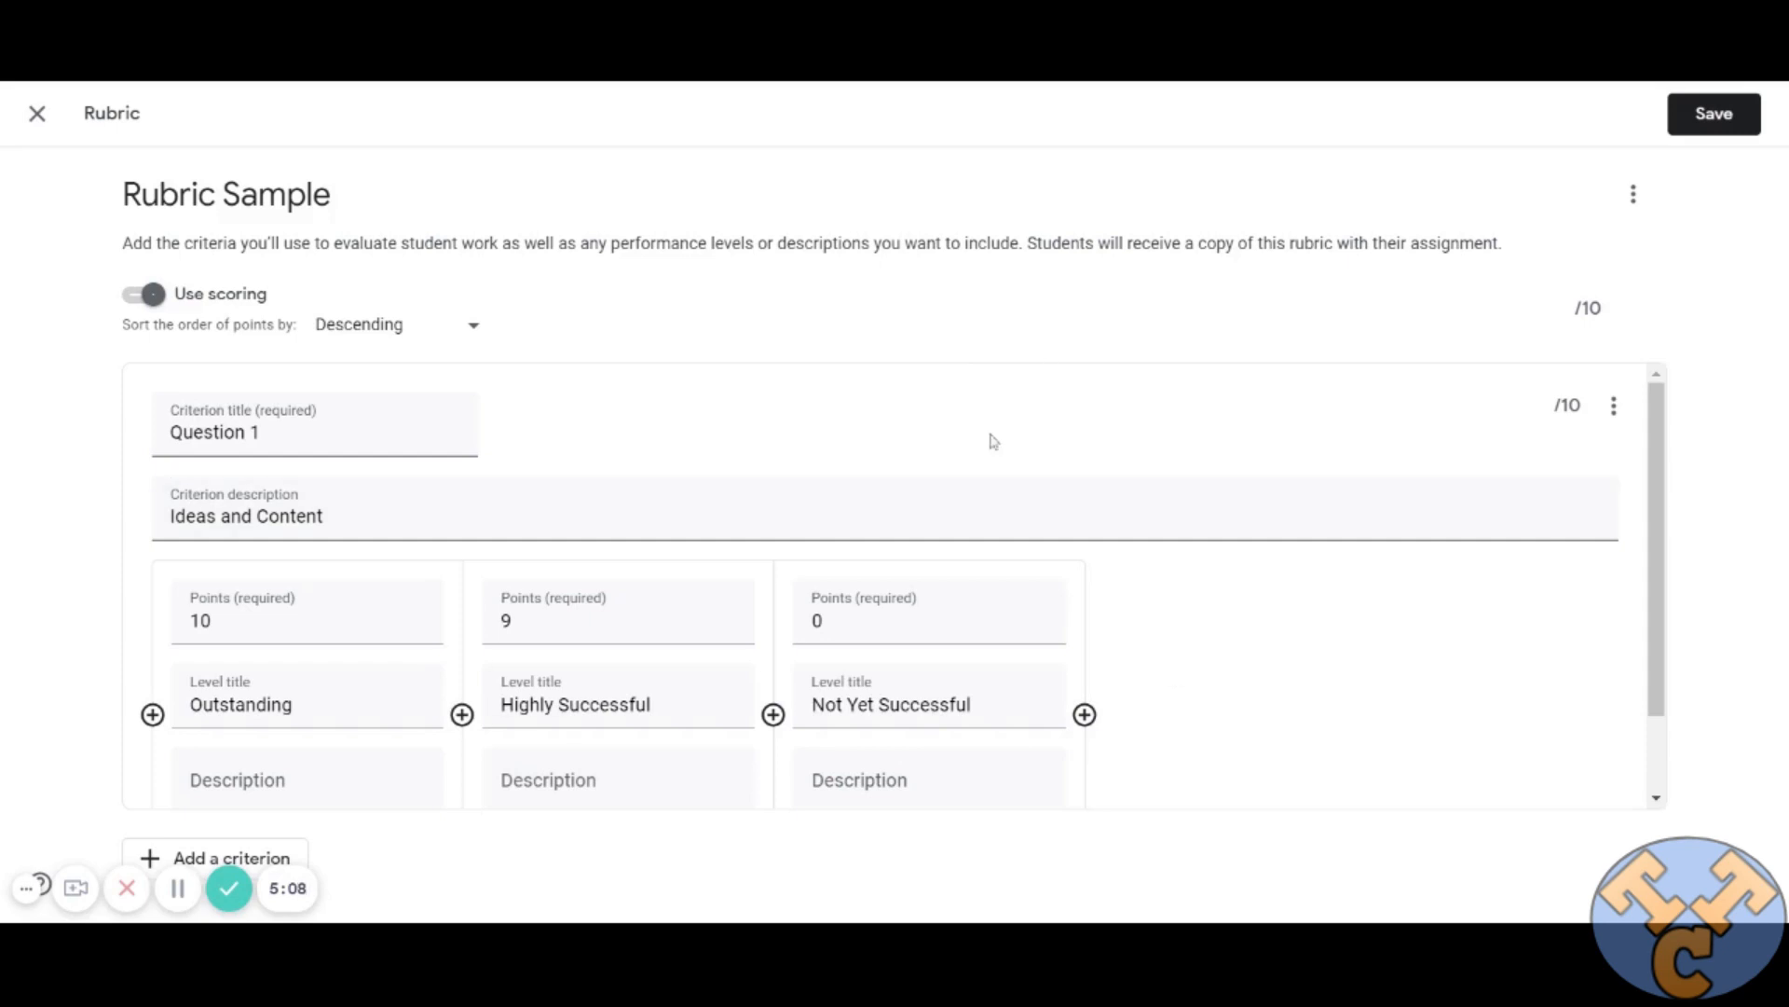
left_click(1702, 130)
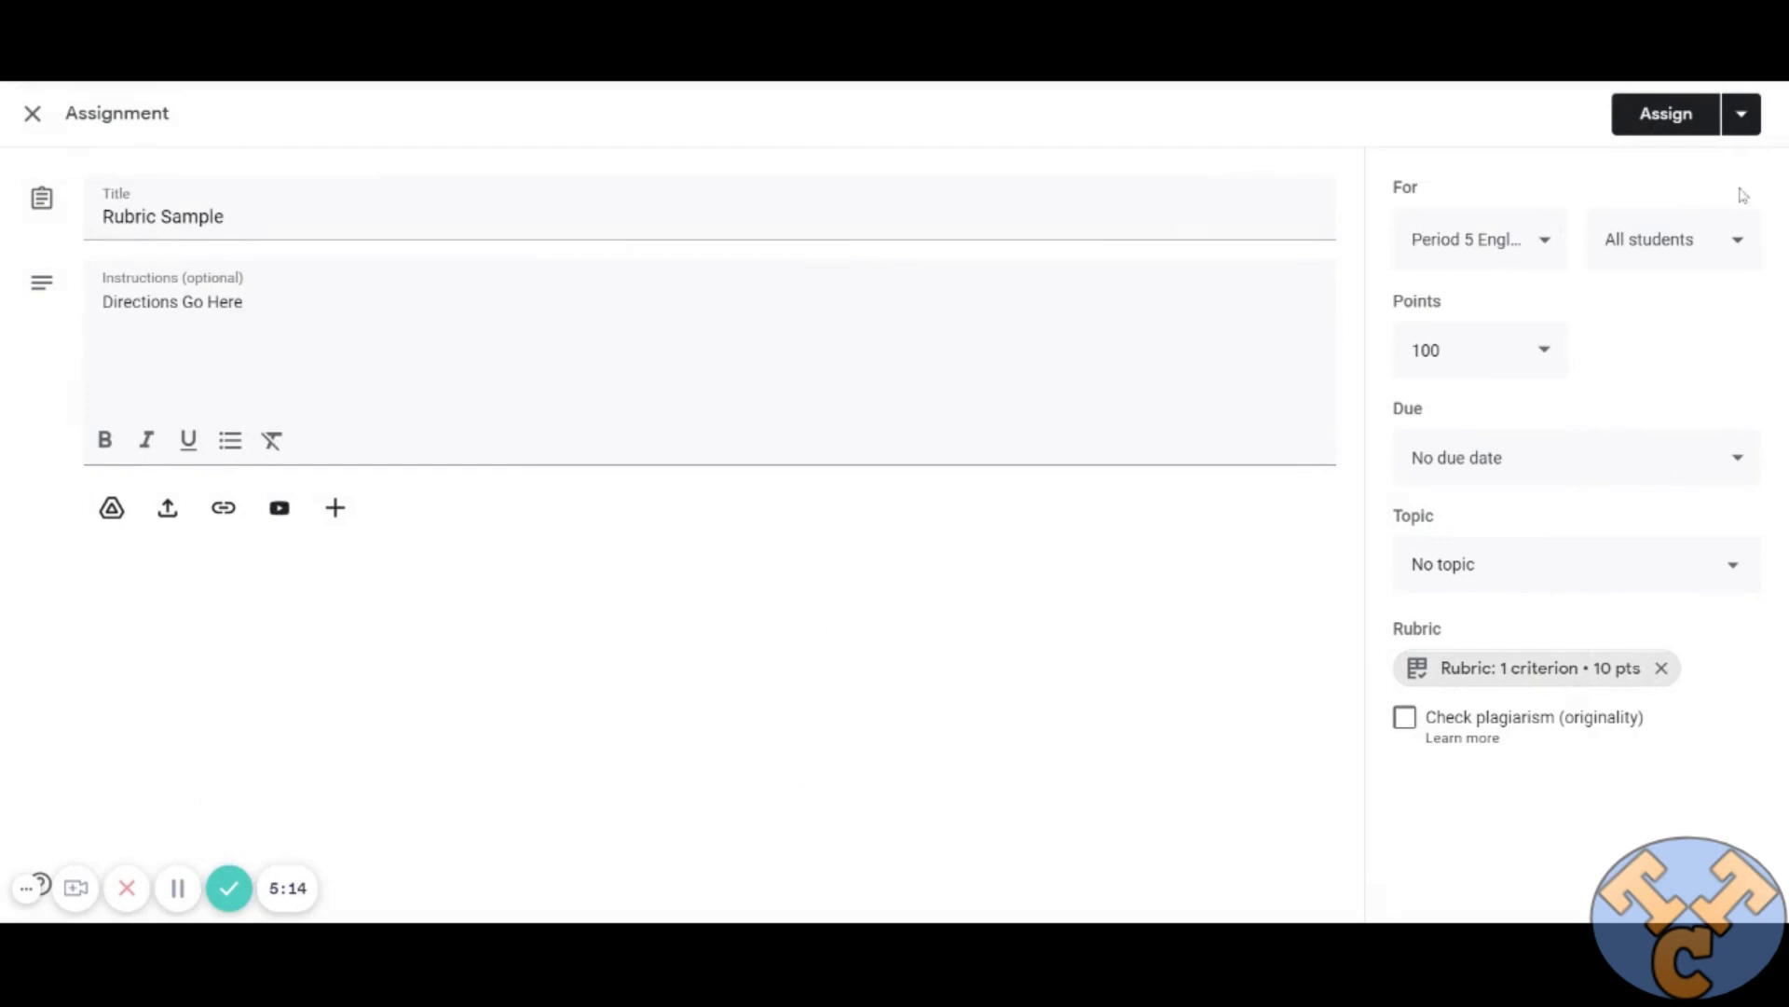
left_click(1741, 114)
left_click(1439, 136)
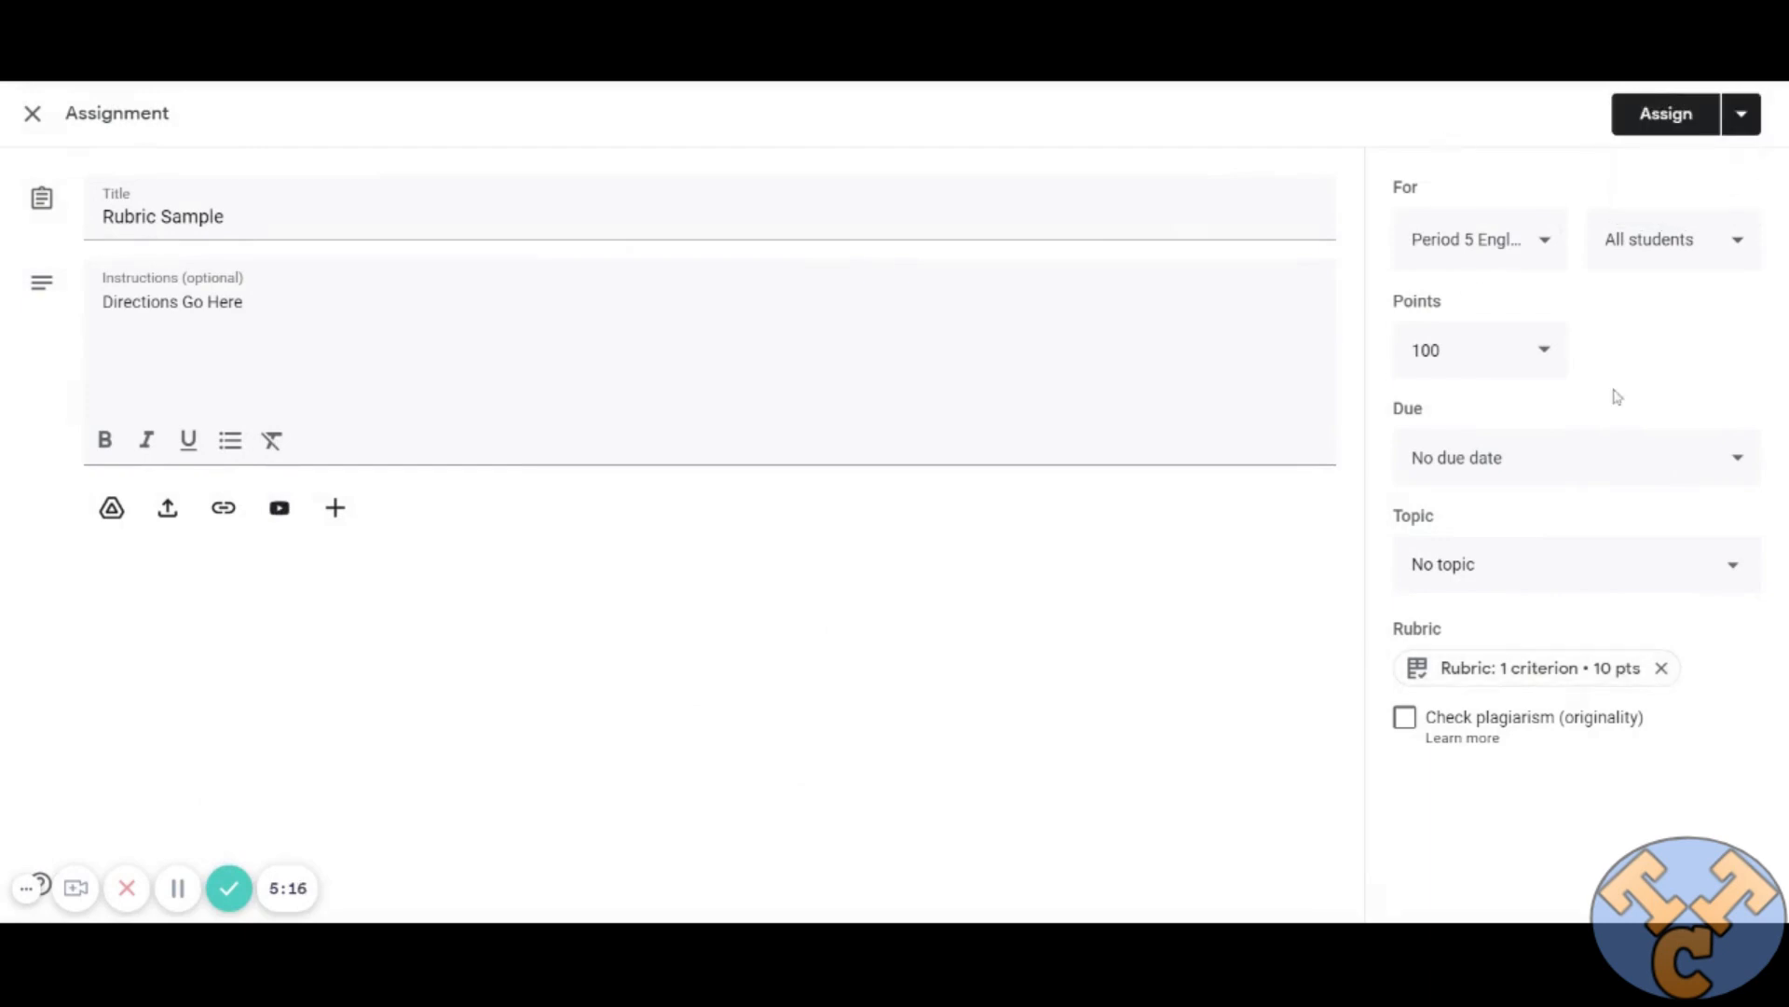